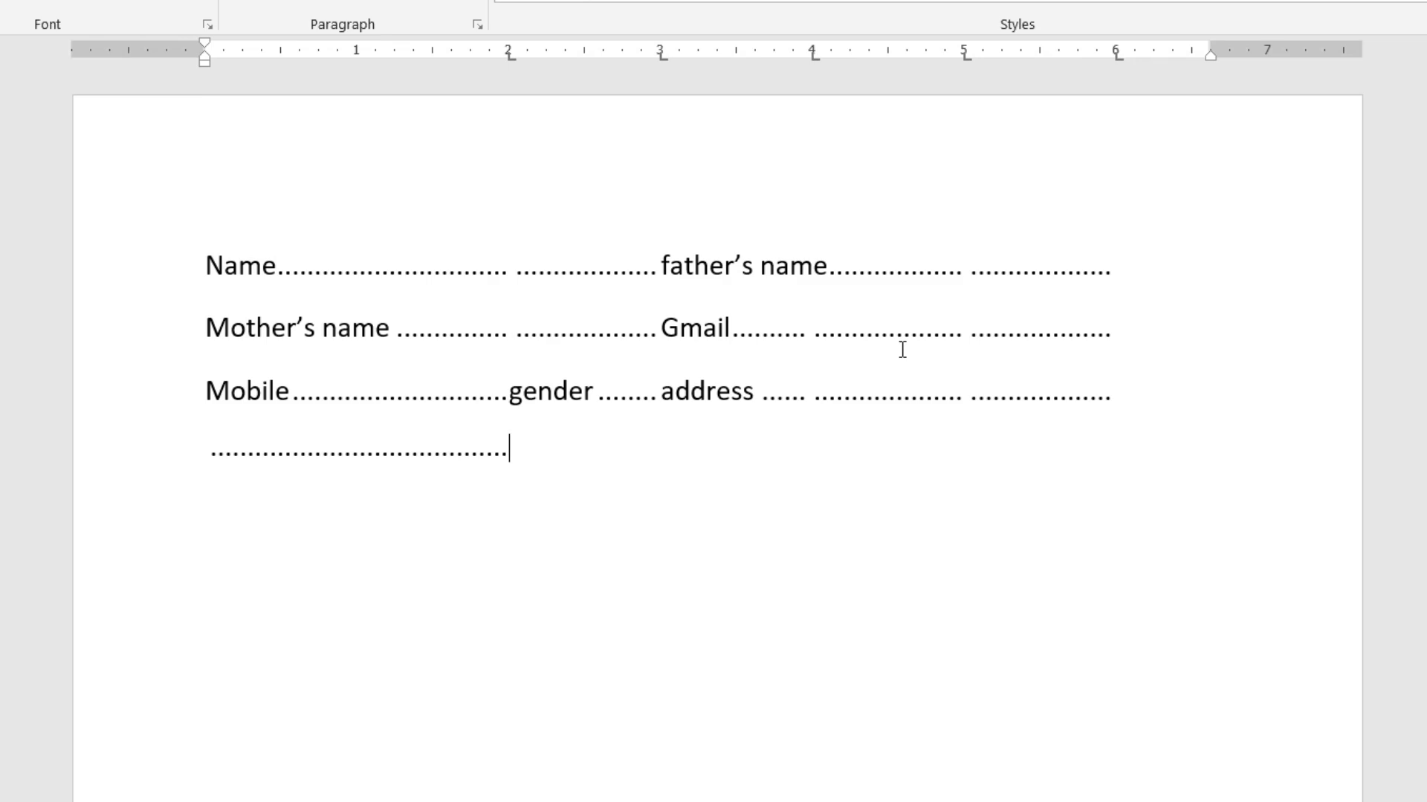
# Delete all the existing form text, including the leftover word "Name".
pyautogui.moveTo(576, 438); pyautogui.dragTo(448, 333)
pyautogui.press('Delete')
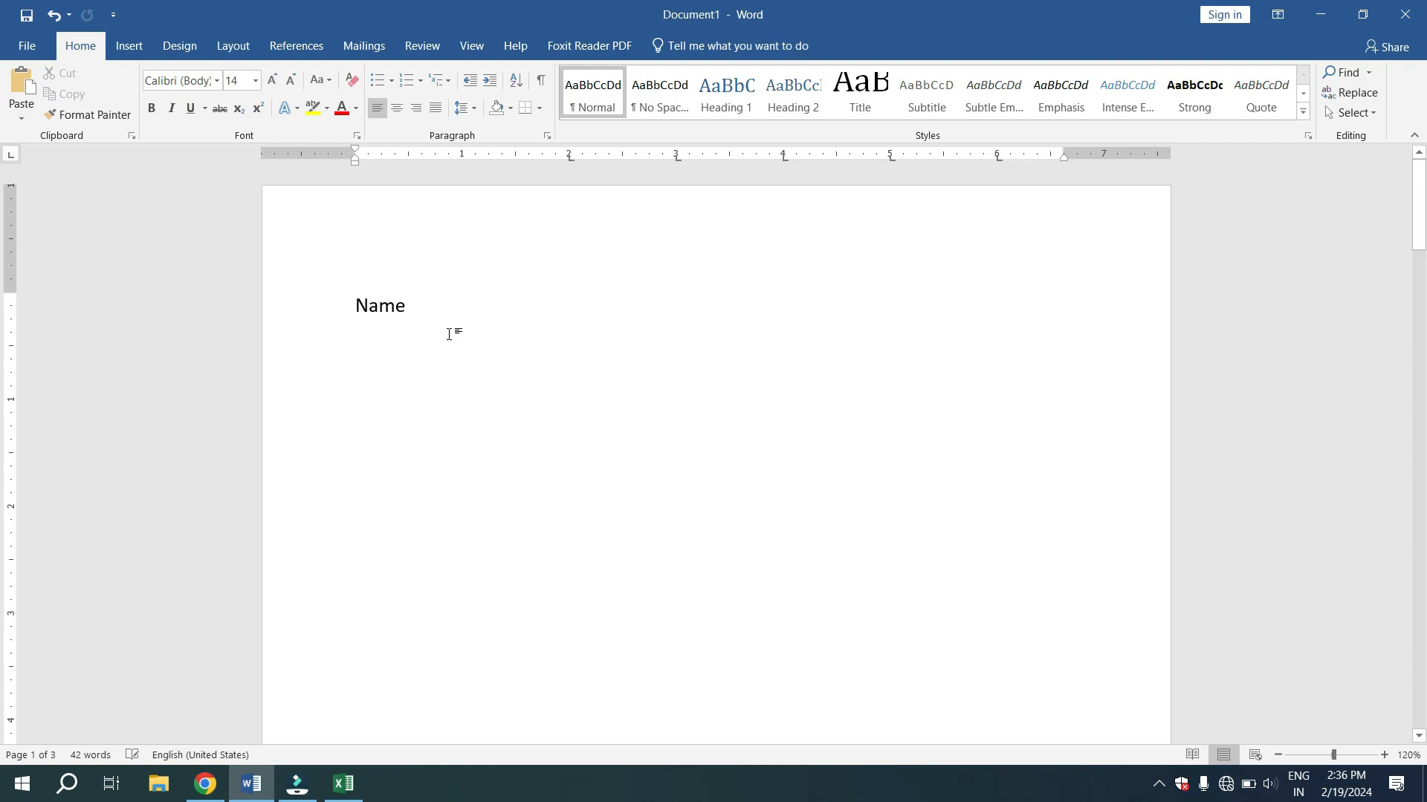
pyautogui.press('BackSpace')
pyautogui.press('BackSpace')
pyautogui.press('BackSpace')
pyautogui.press('BackSpace')
# Enter two form lines with dotted blanks: Name and father's name, and below them Mother's name and Gmail.
pyautogui.write('name.............................. ..................')
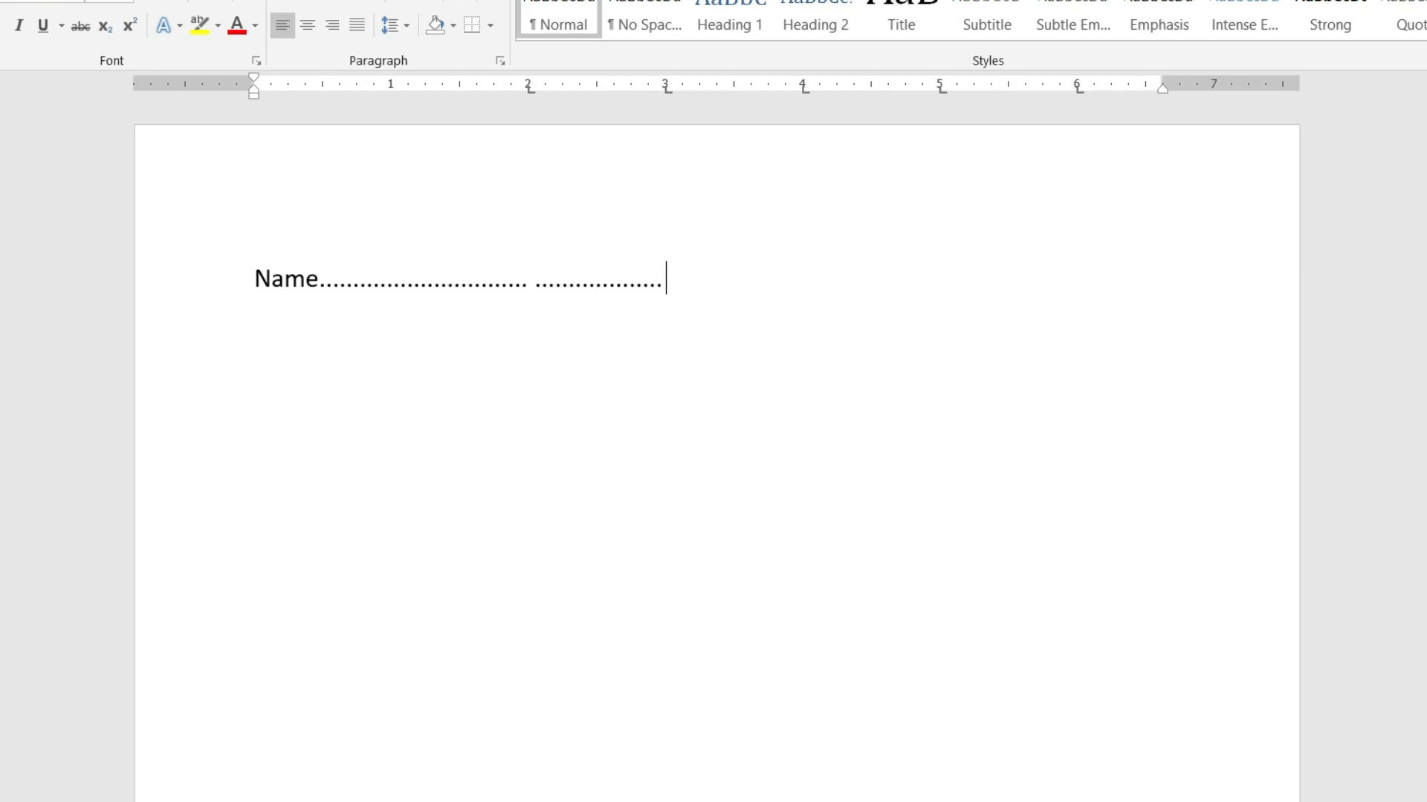
pyautogui.write("father's name.................. ..................")
pyautogui.press('Return')
pyautogui.write("mother's name .............. ..................")
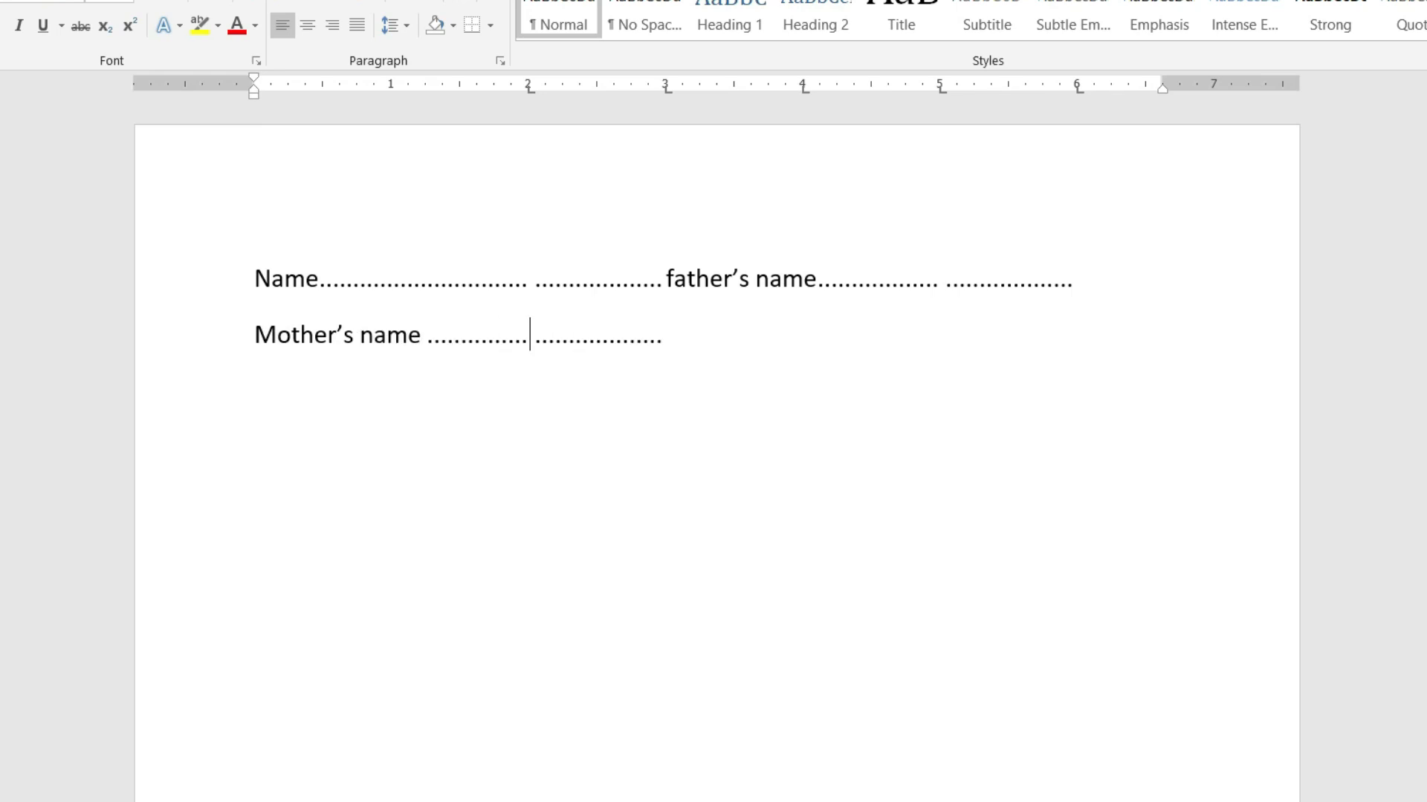
pyautogui.write('Gmail.......... ................... ..................')
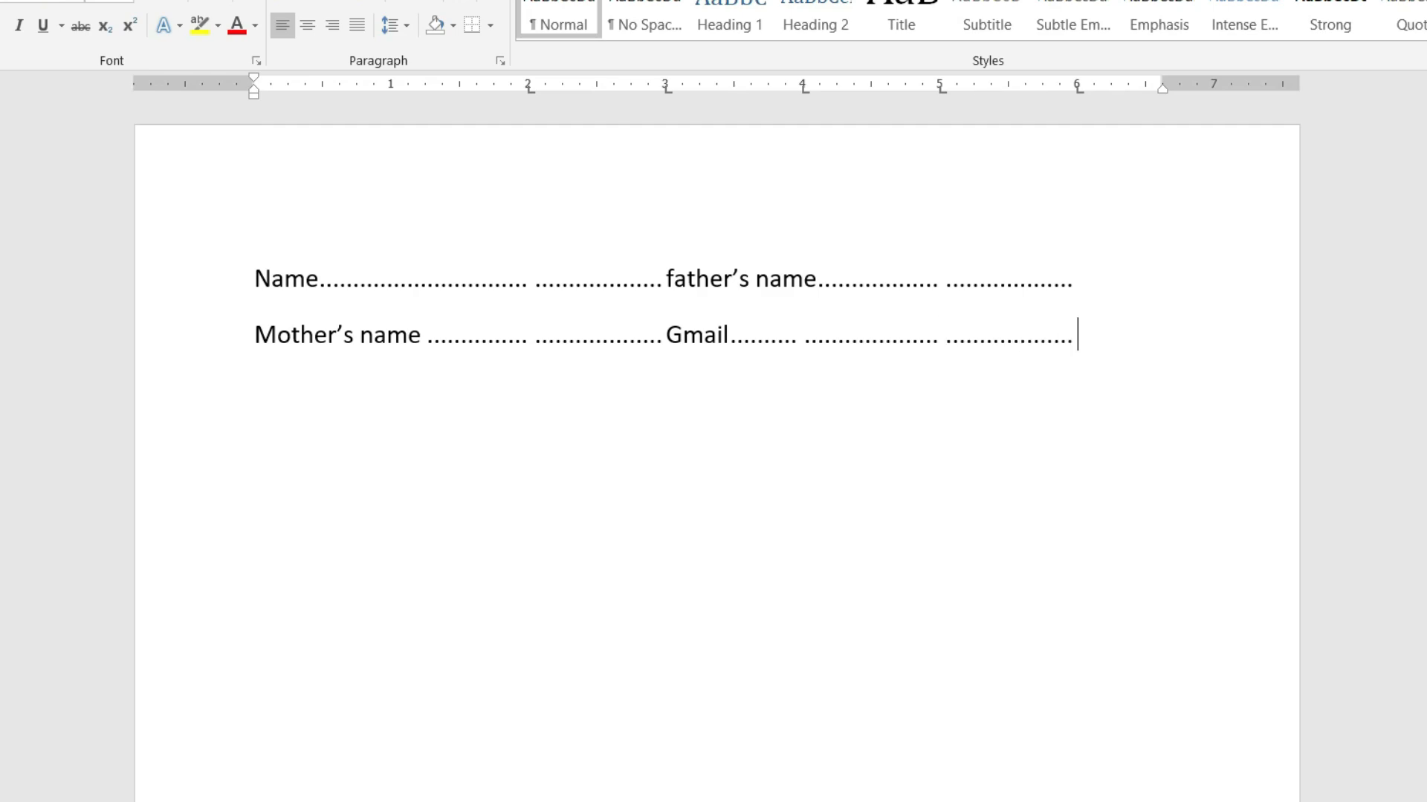
# Add a third form line with dotted blanks for Mobile, gender and address, continuing the address blank below.
pyautogui.press('Return')
pyautogui.write('mobile..............................gender ........')
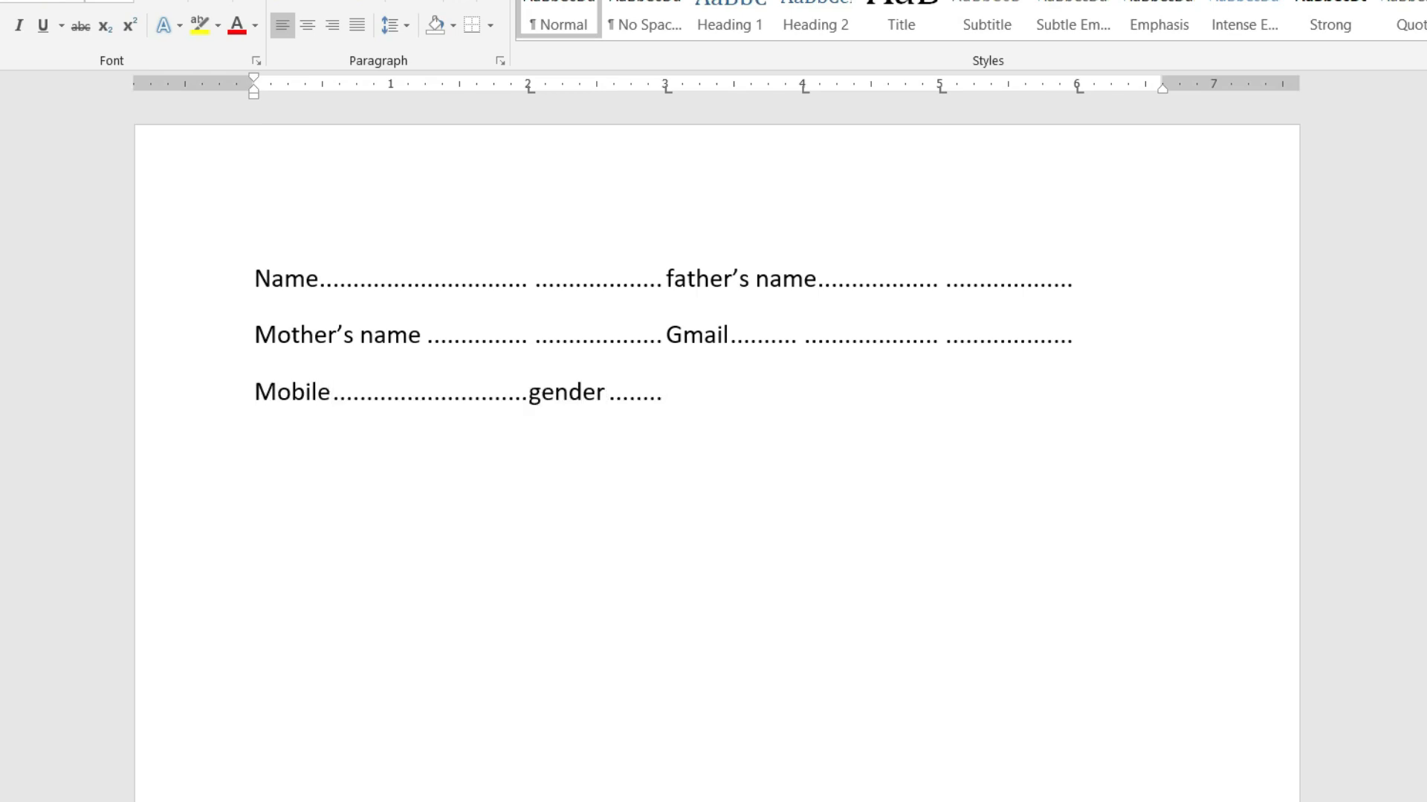
pyautogui.write('address')
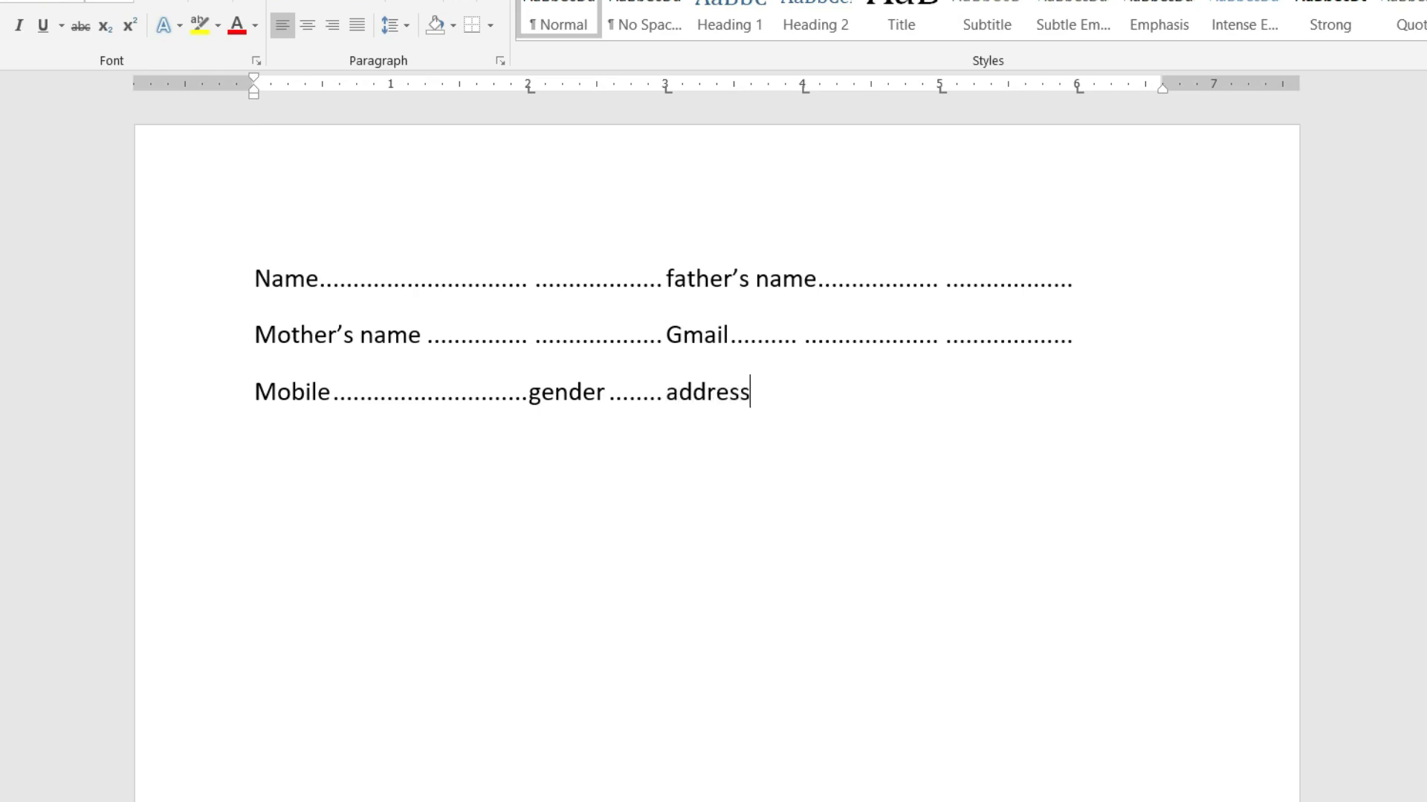
pyautogui.write(' ......')
pyautogui.press('Tab')
pyautogui.press('Tab')
pyautogui.press('Tab')
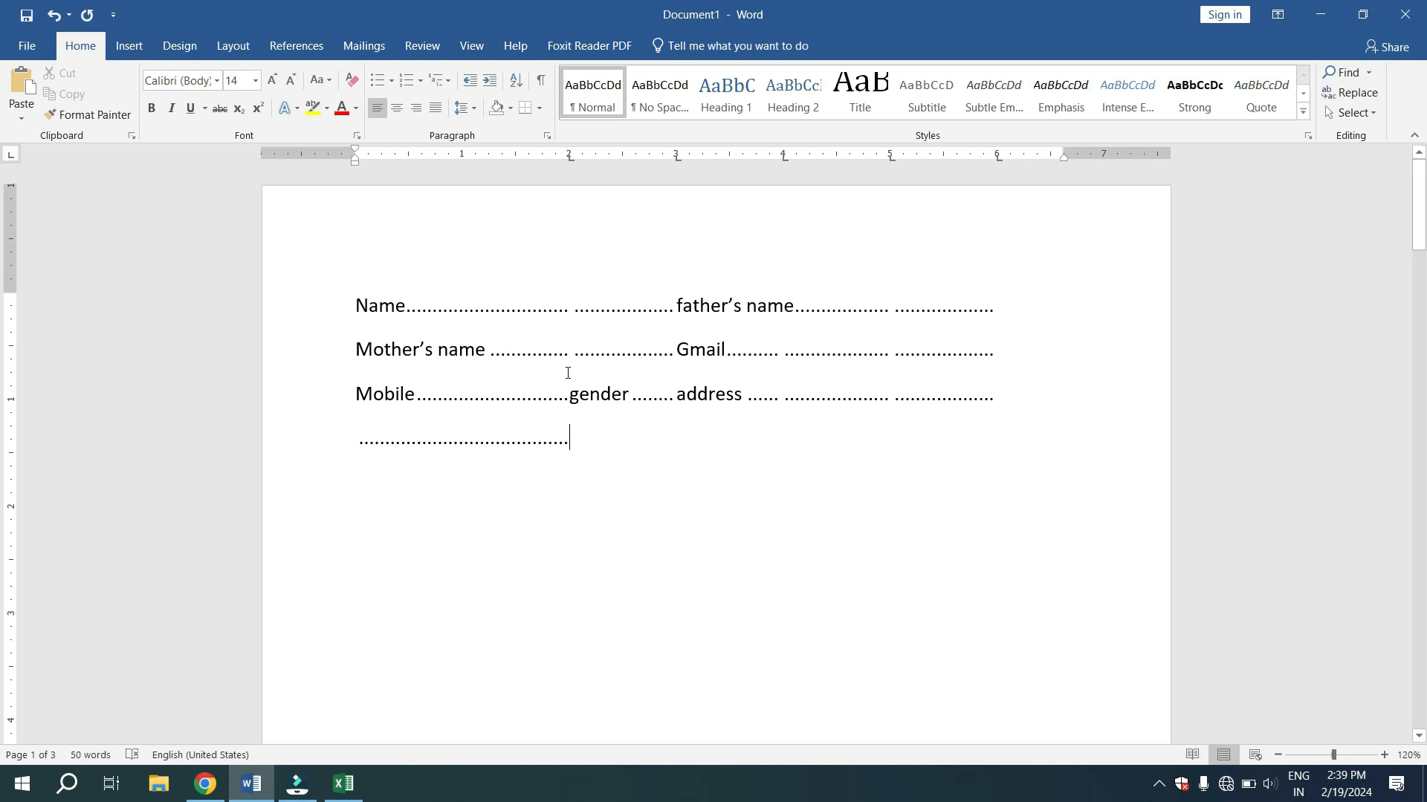
# Delete the whole retyped form, leaving an empty paragraph for new text.
pyautogui.moveTo(577, 450); pyautogui.dragTo(352, 324)
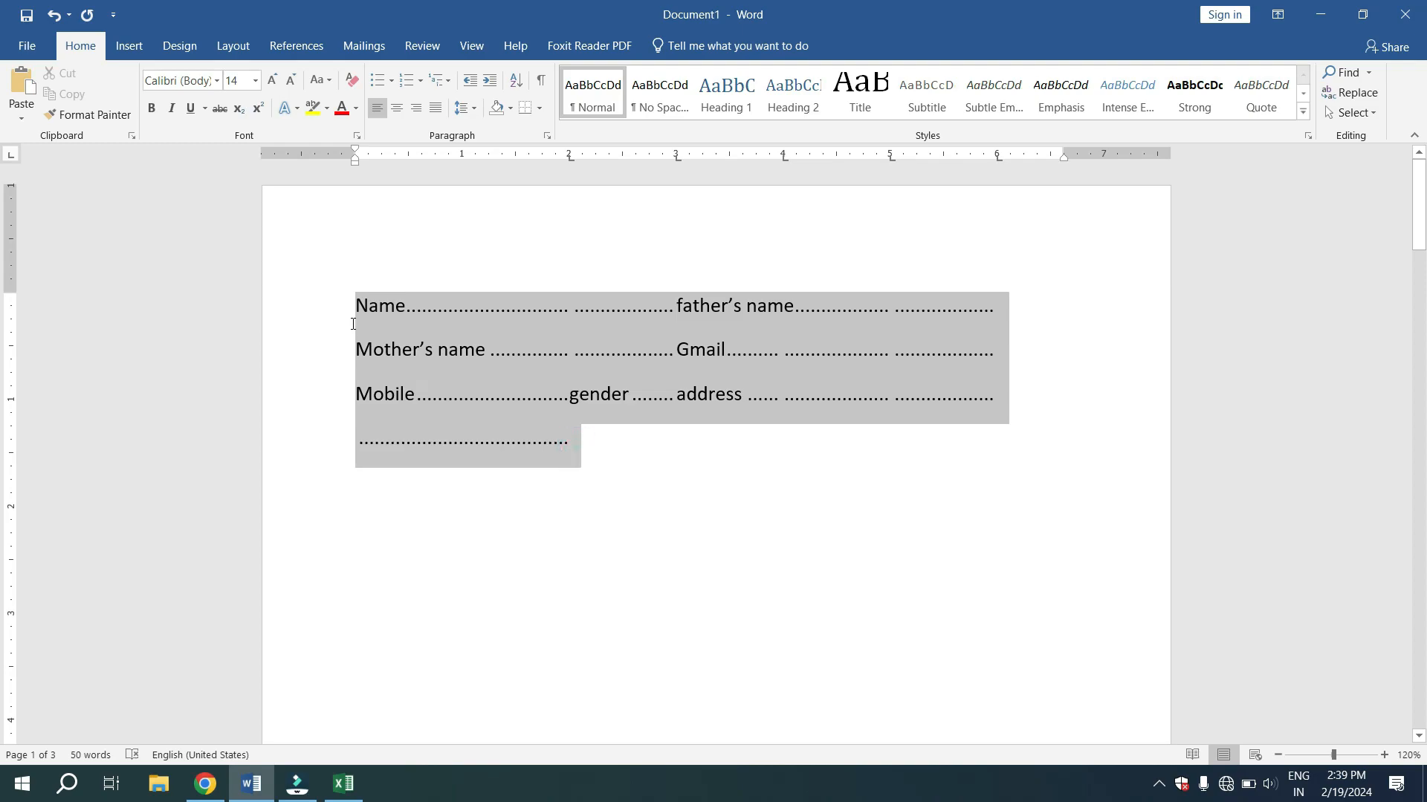
pyautogui.press('Delete')
pyautogui.click(429, 320)
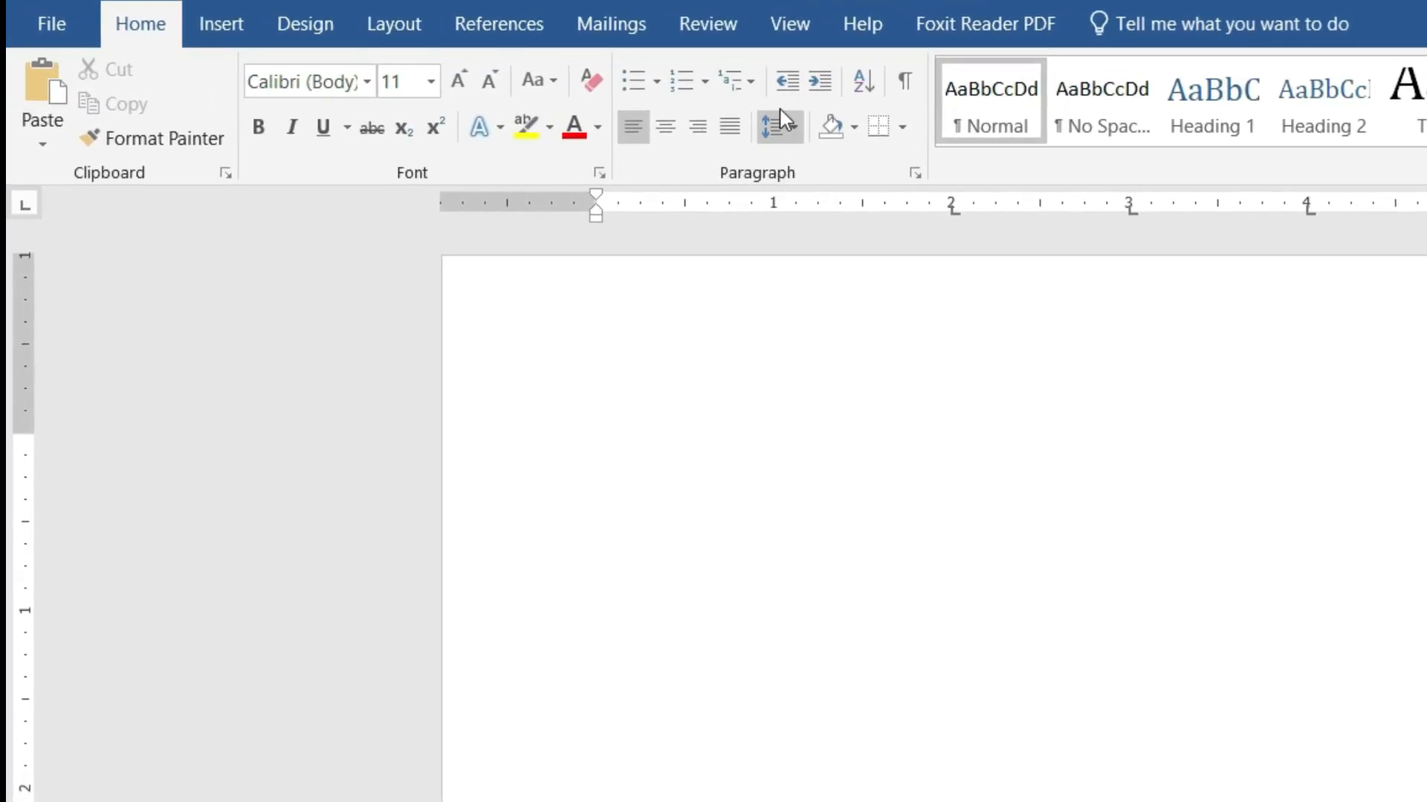
# Clear all custom tab stops from the empty paragraph.
pyautogui.click(916, 174)
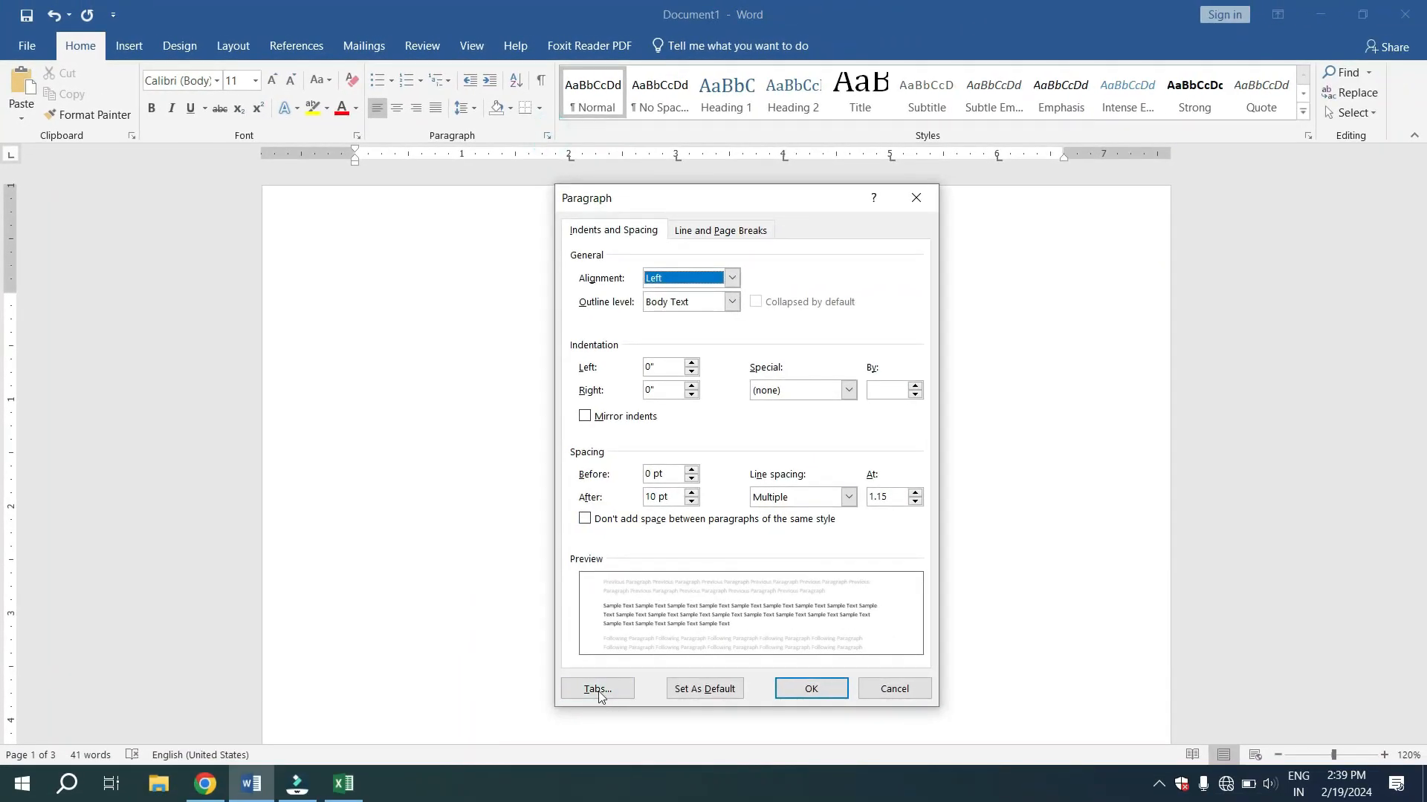
pyautogui.click(598, 689)
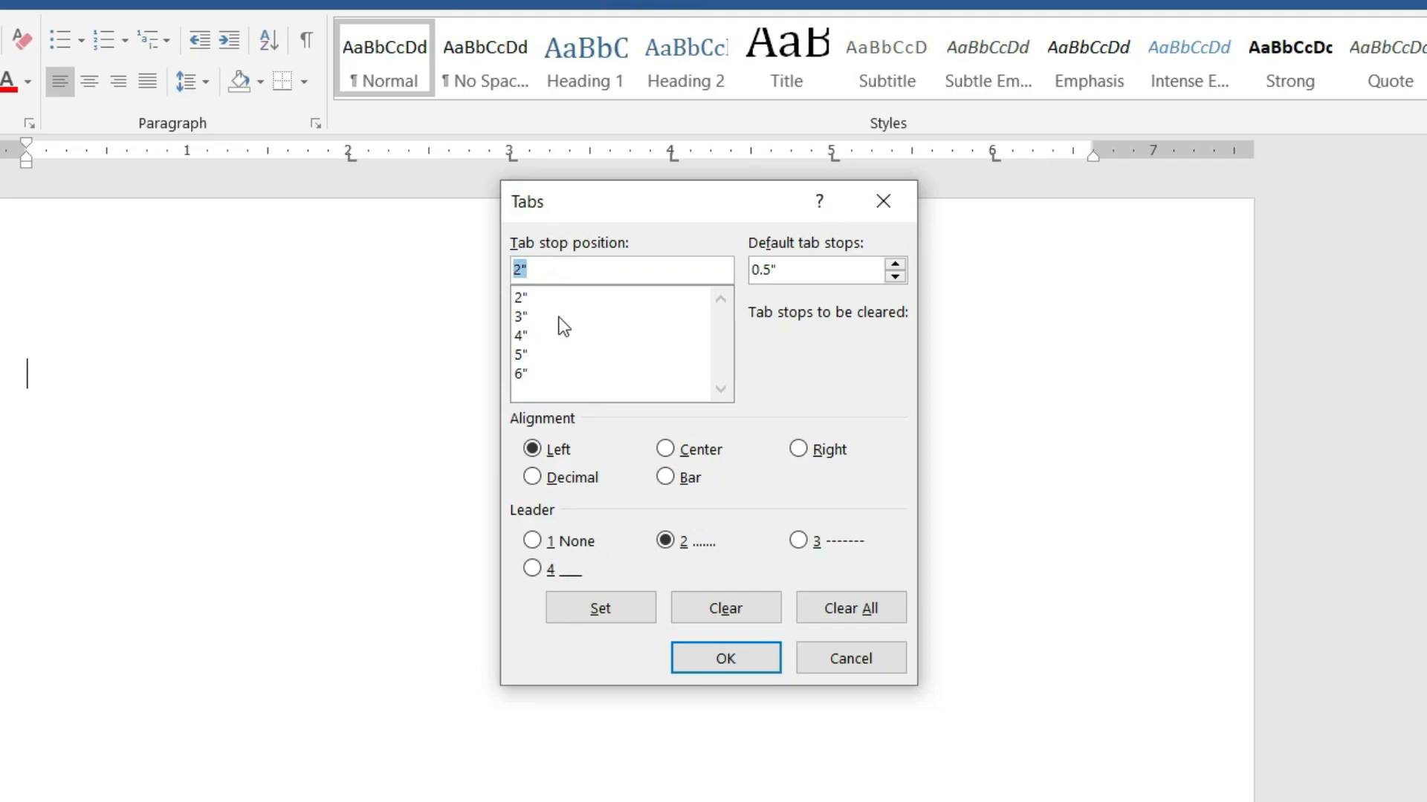
pyautogui.click(844, 607)
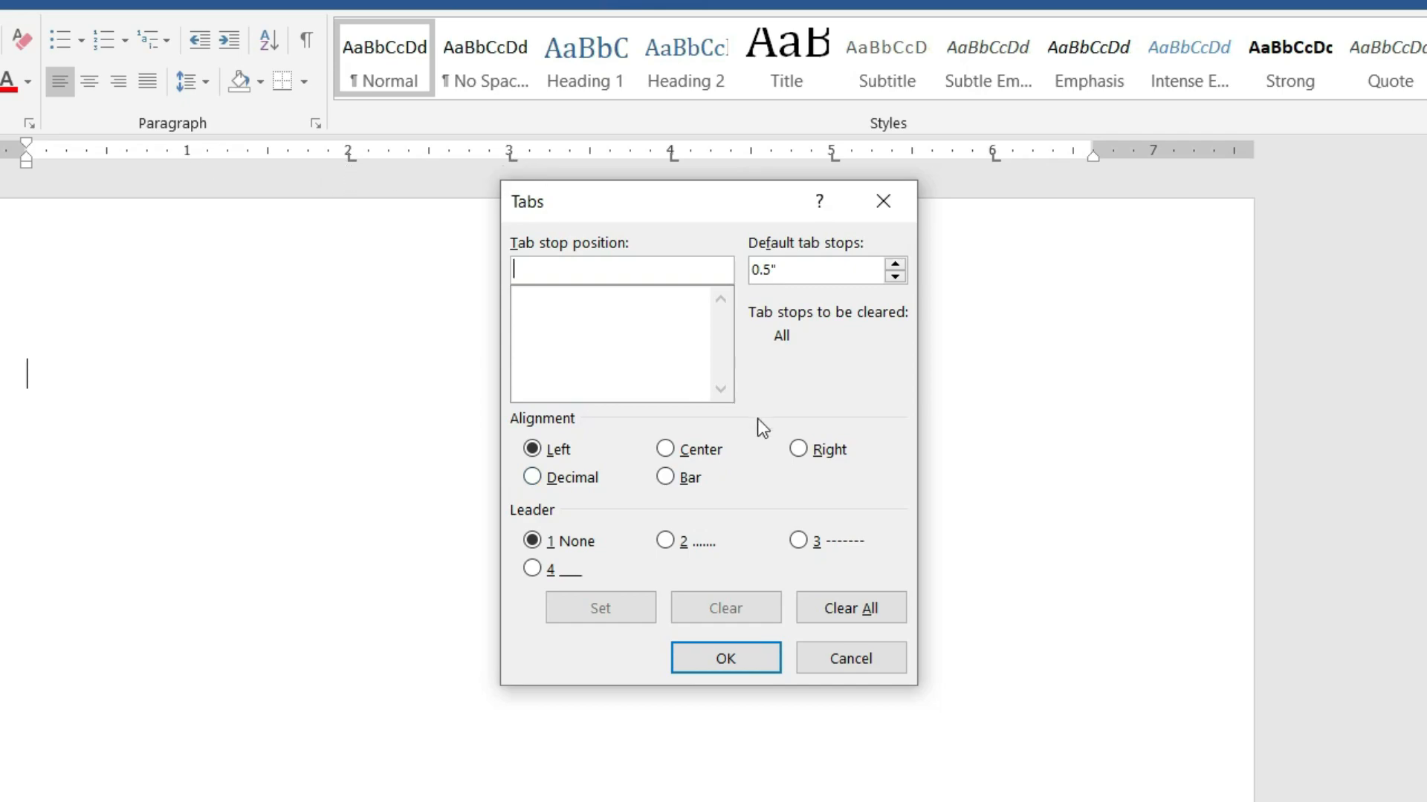
pyautogui.click(743, 658)
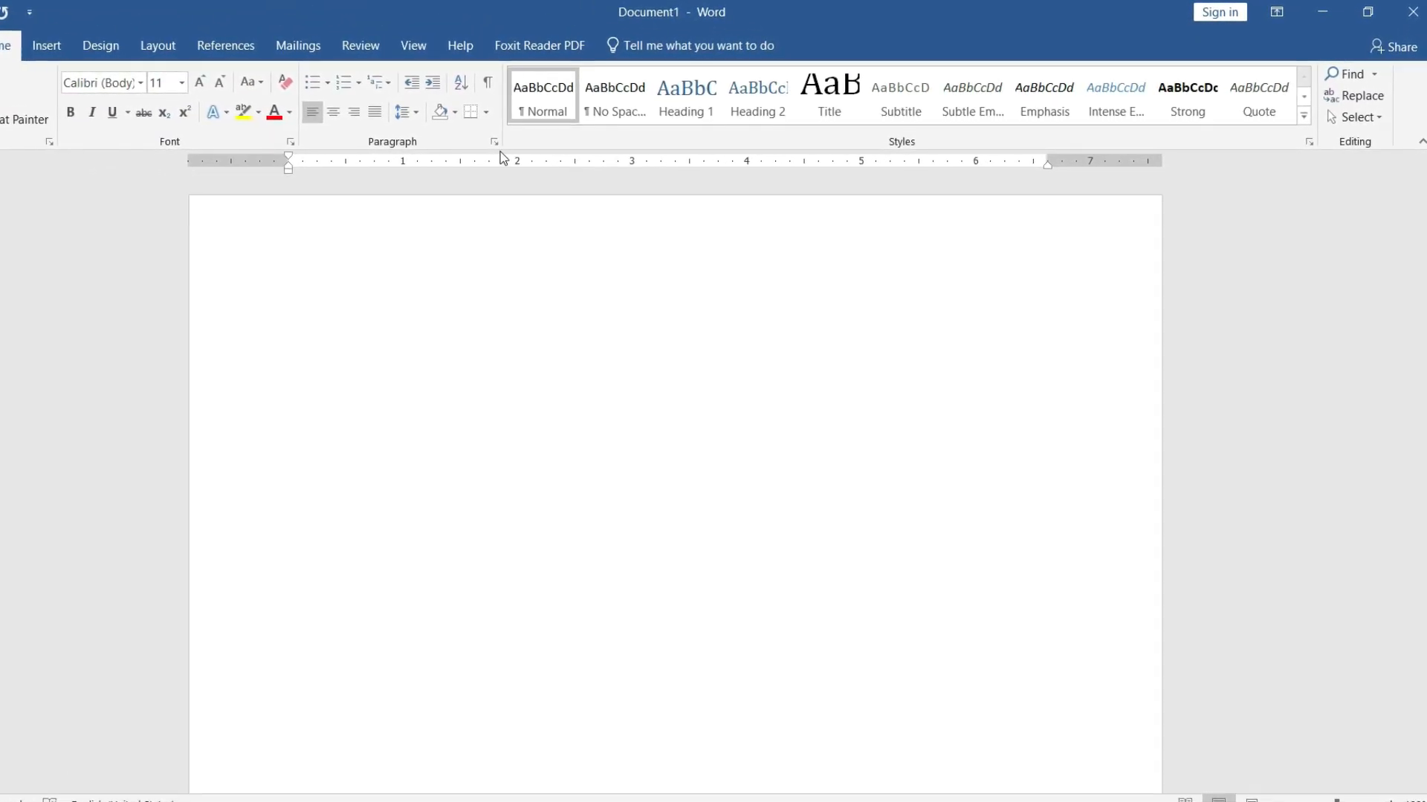
# Set left-aligned tab stops at 2" and 3" for the empty paragraph, each with the dotted leader.
pyautogui.click(493, 142)
pyautogui.click(541, 742)
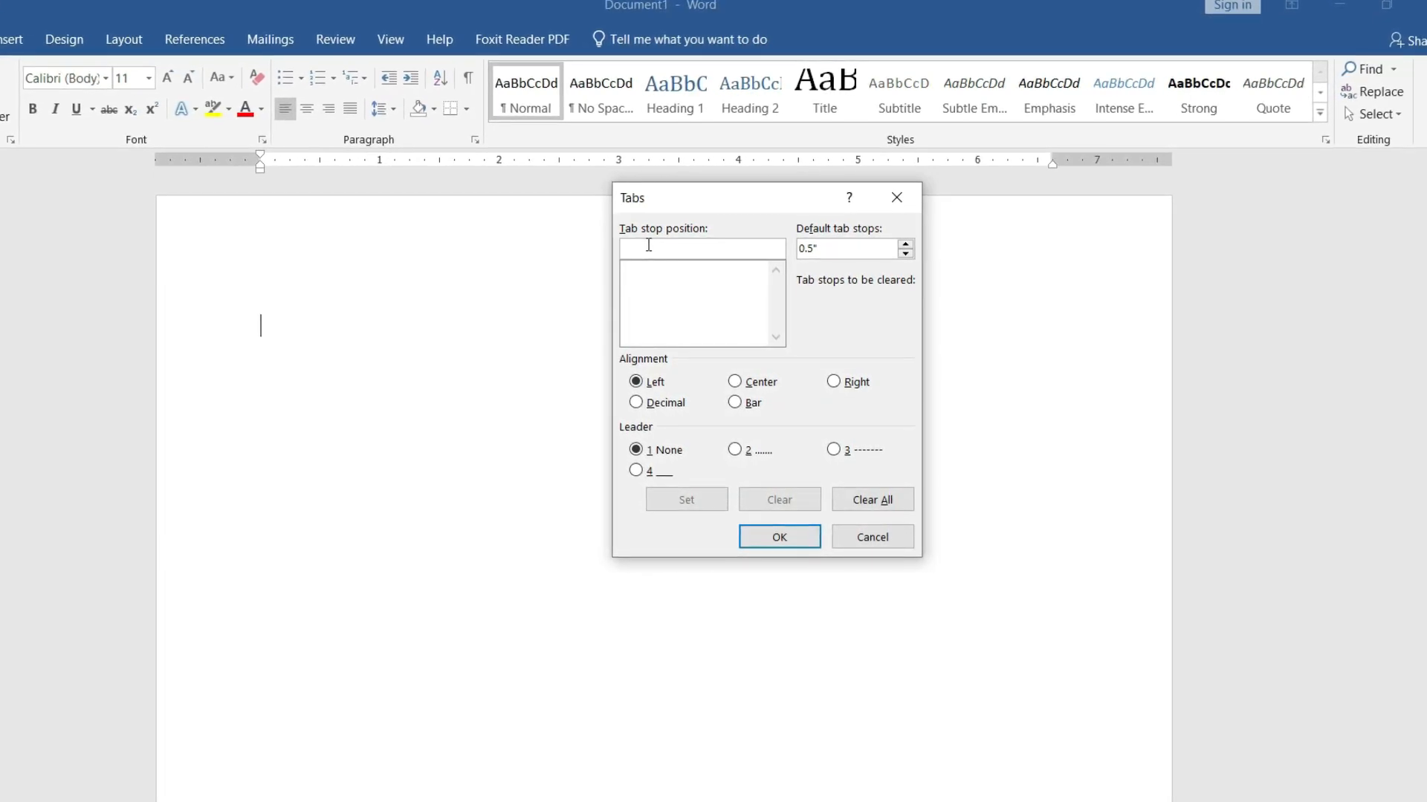
pyautogui.write('2')
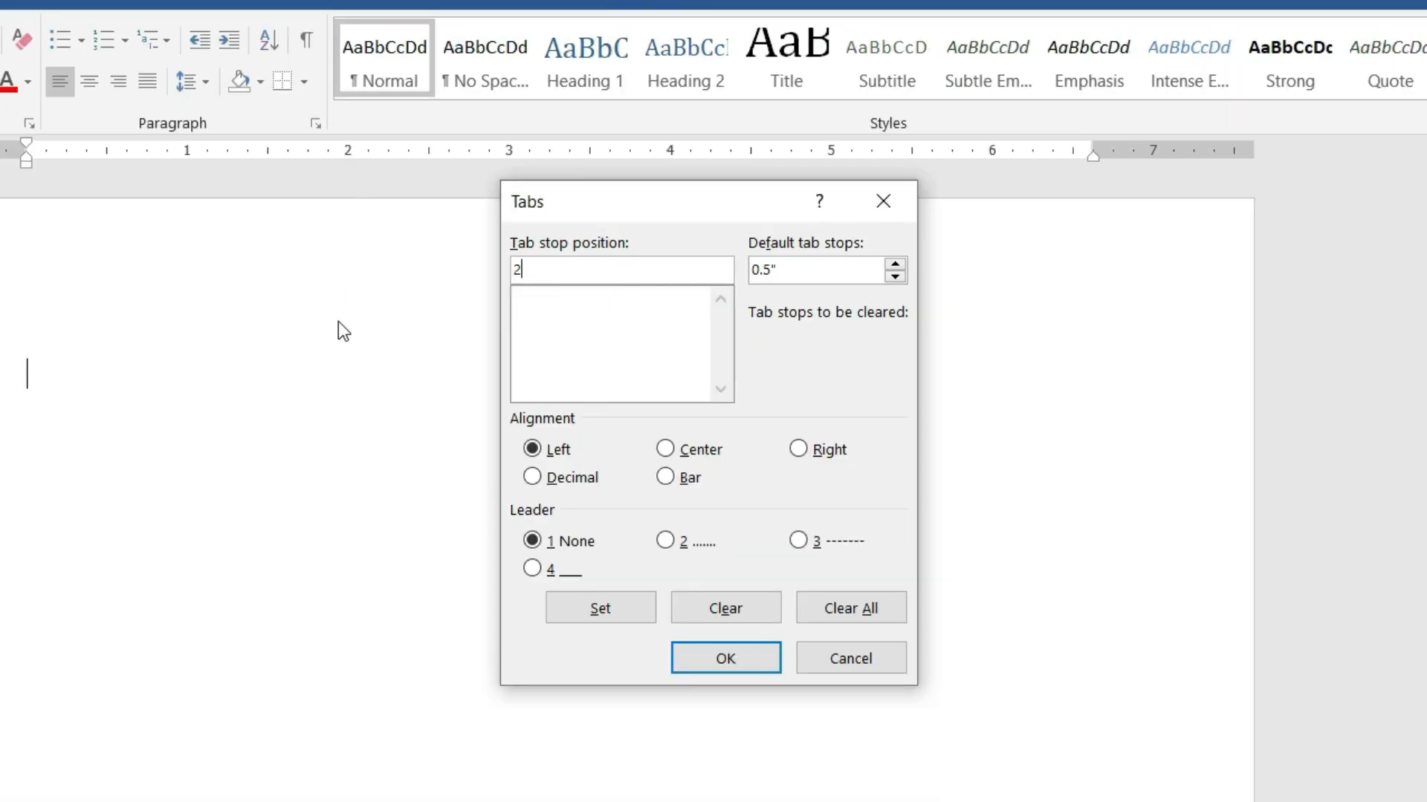
pyautogui.click(666, 541)
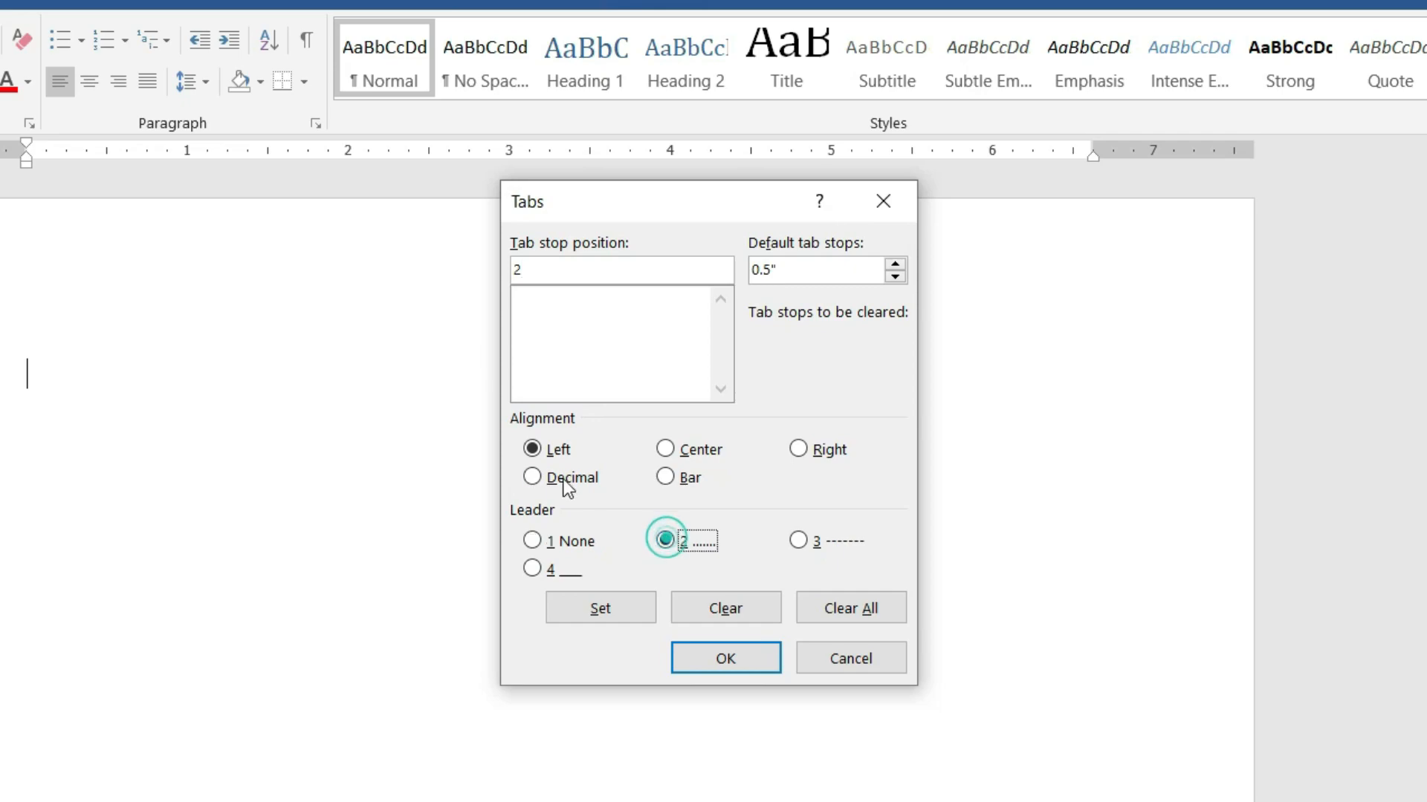
pyautogui.click(607, 612)
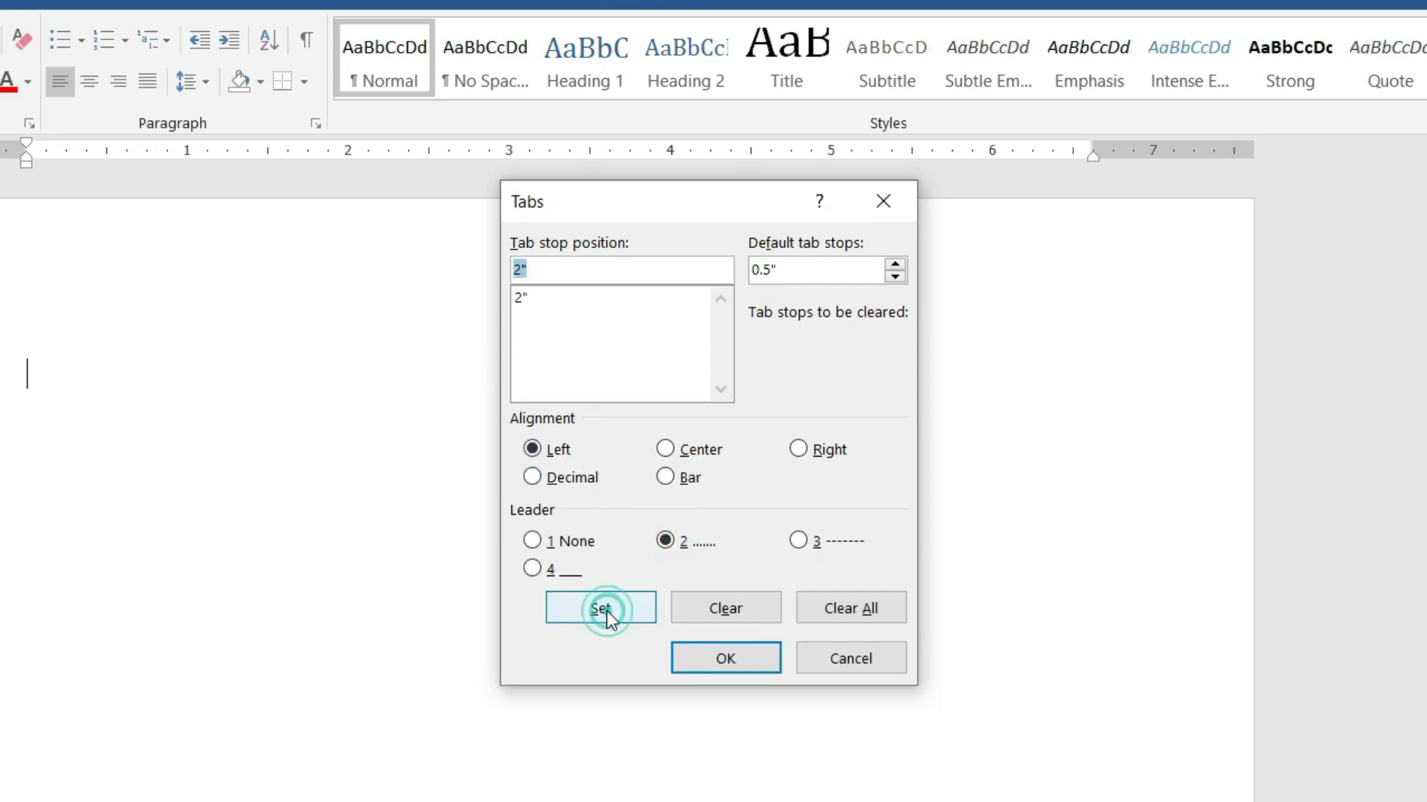
pyautogui.write('3')
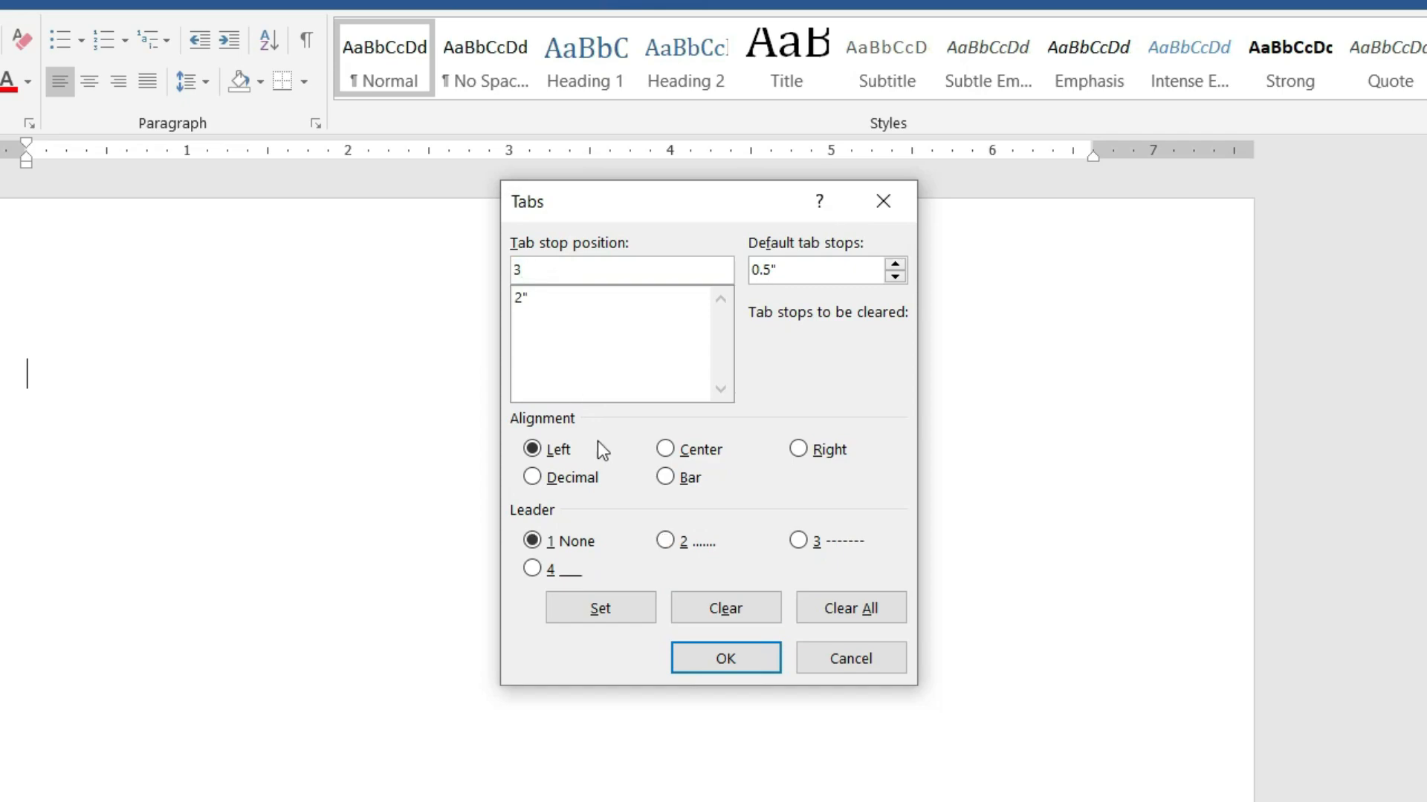
pyautogui.click(665, 541)
pyautogui.click(613, 605)
# Add tab stops at 4", 5" and 6" with the dotted leader and apply the tab settings.
pyautogui.write('4')
pyautogui.click(665, 541)
pyautogui.click(613, 607)
pyautogui.write('5')
pyautogui.click(672, 542)
pyautogui.click(620, 611)
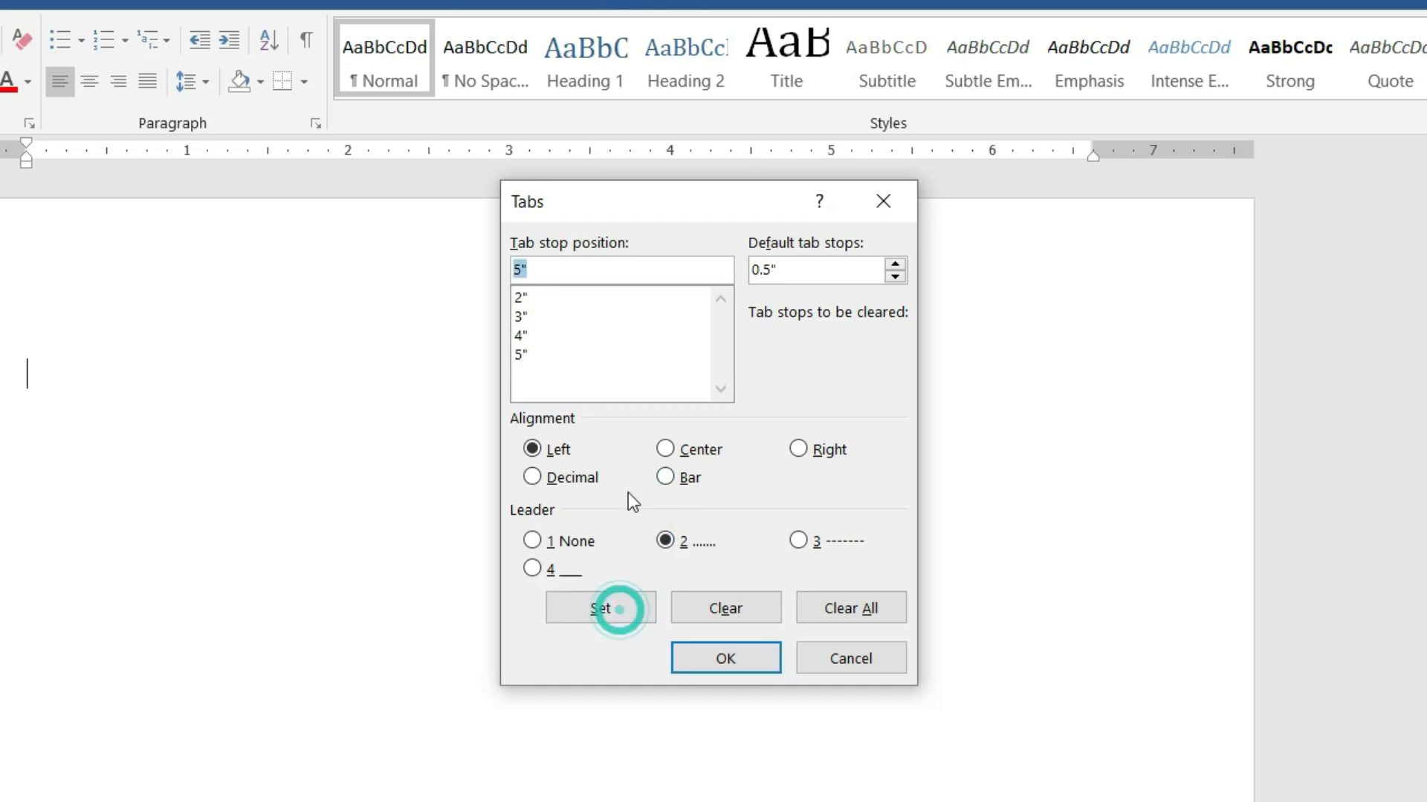
pyautogui.write('6')
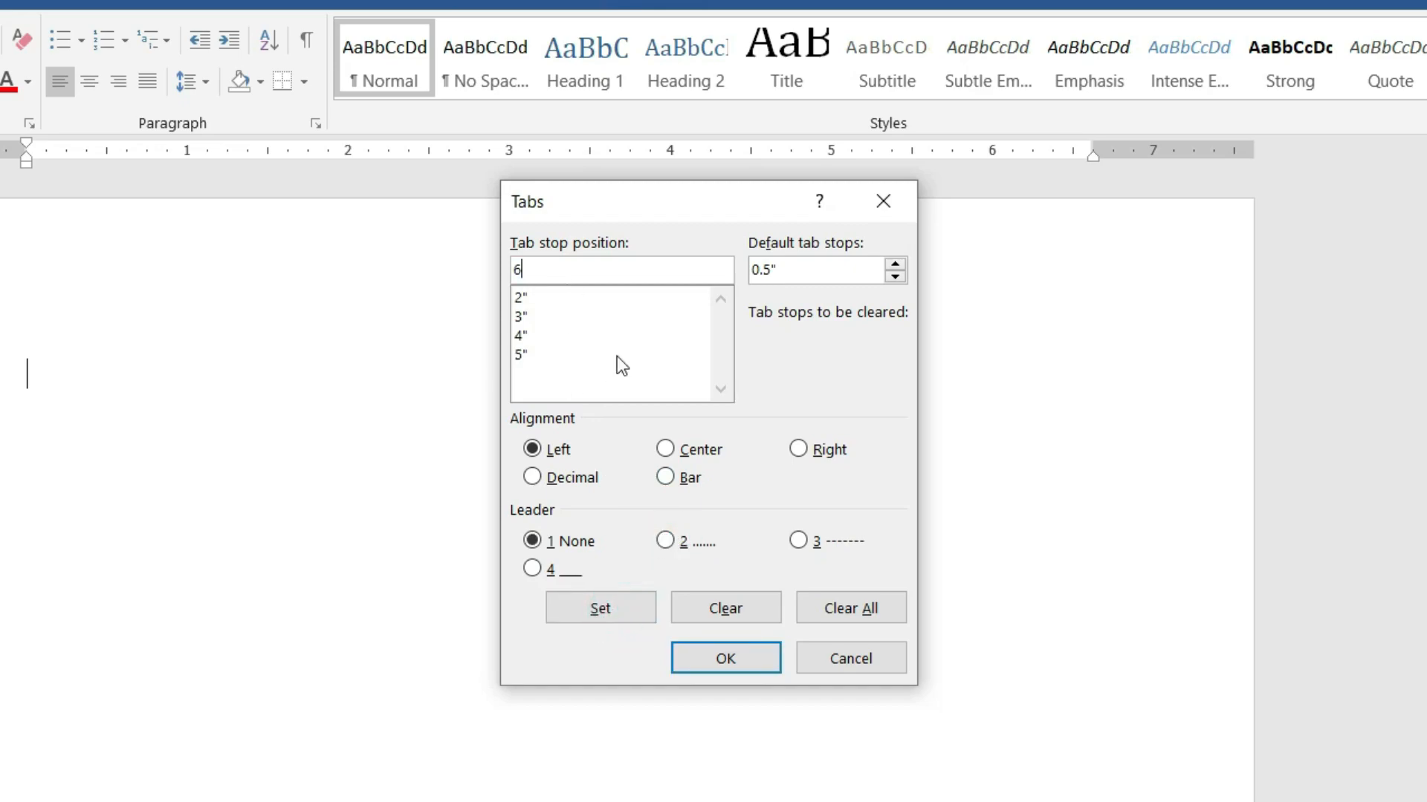
pyautogui.click(667, 541)
pyautogui.click(600, 607)
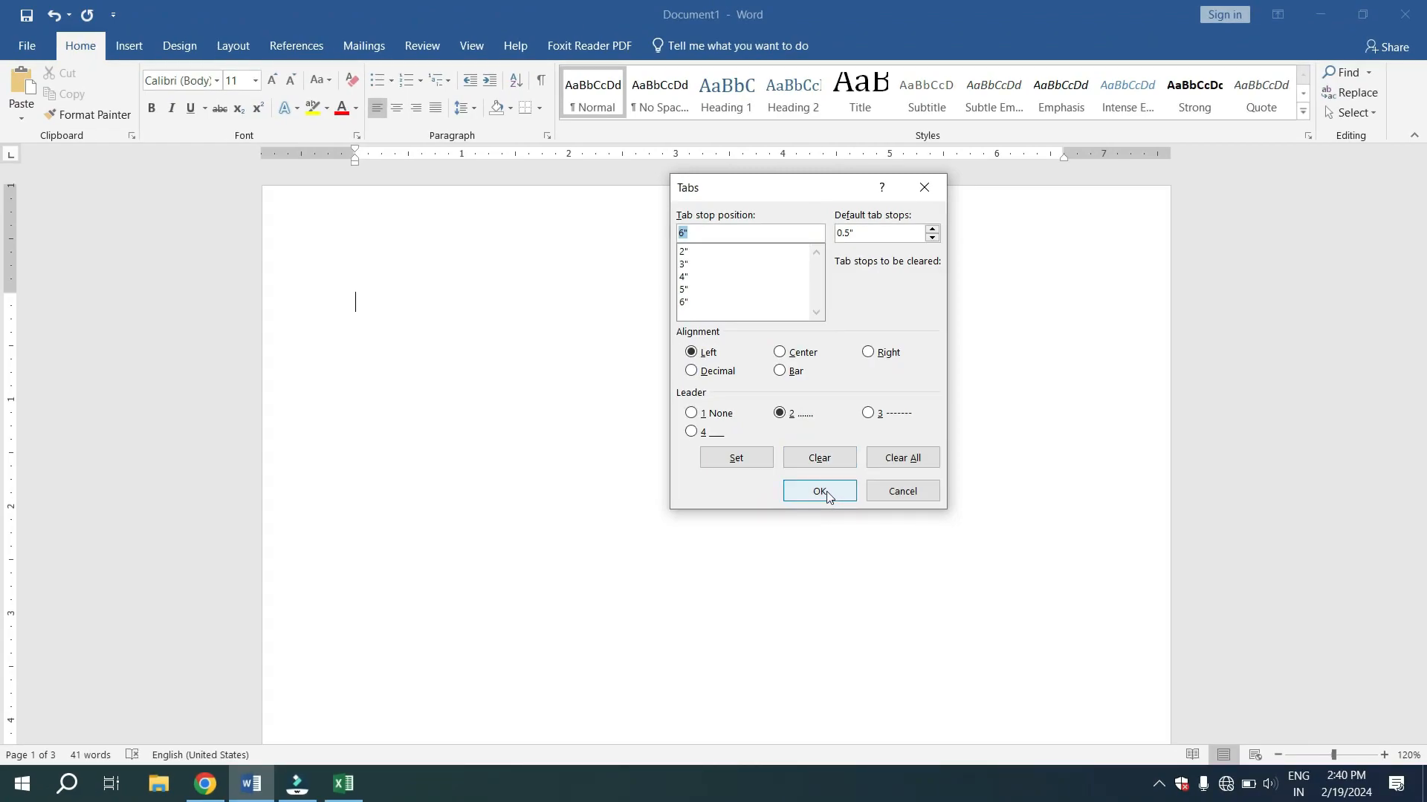
pyautogui.click(820, 492)
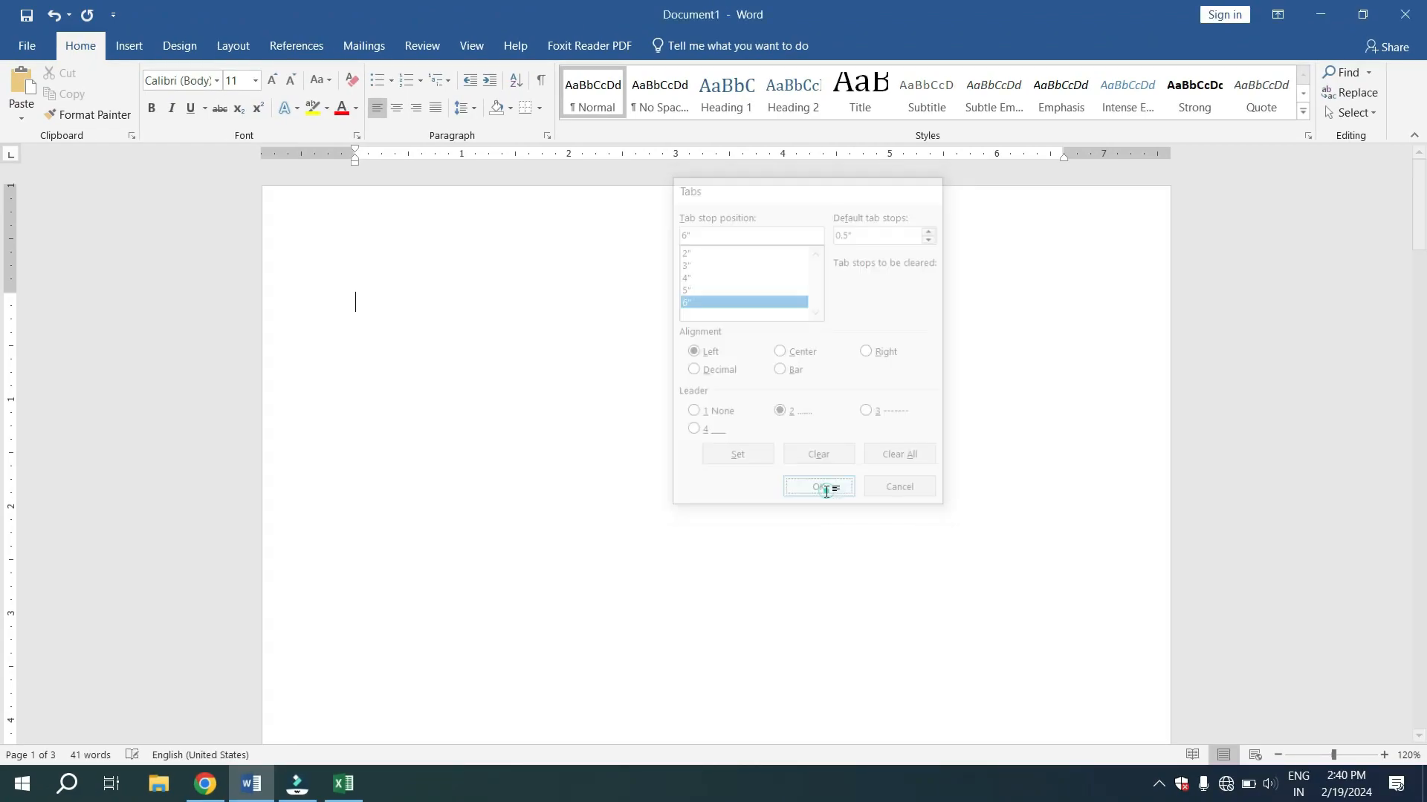
# Enter the first form line with Name and father's name, filling the blanks with dotted tab leaders up to 6".
pyautogui.write('Name')
pyautogui.press('Tab')
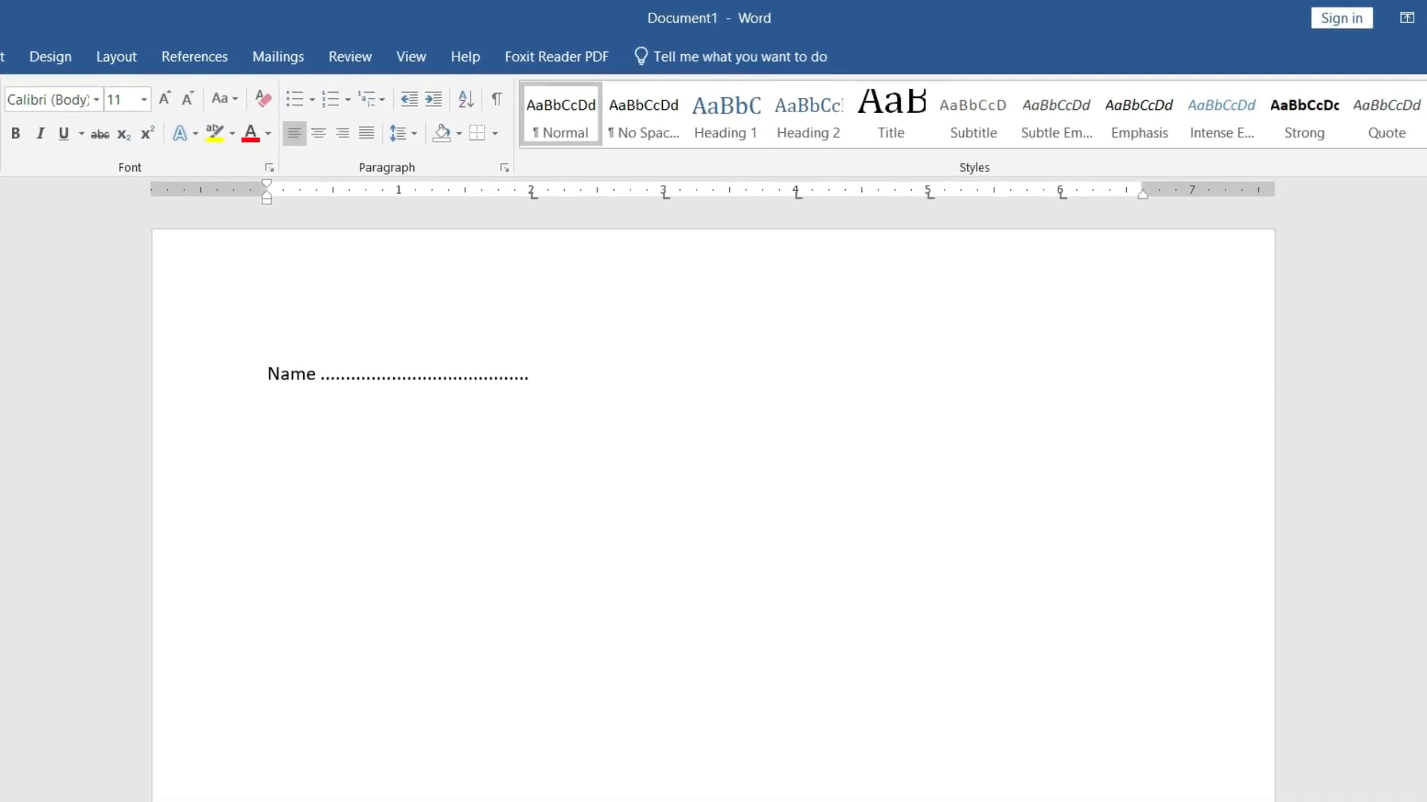
pyautogui.press('Tab')
pyautogui.write('fat')
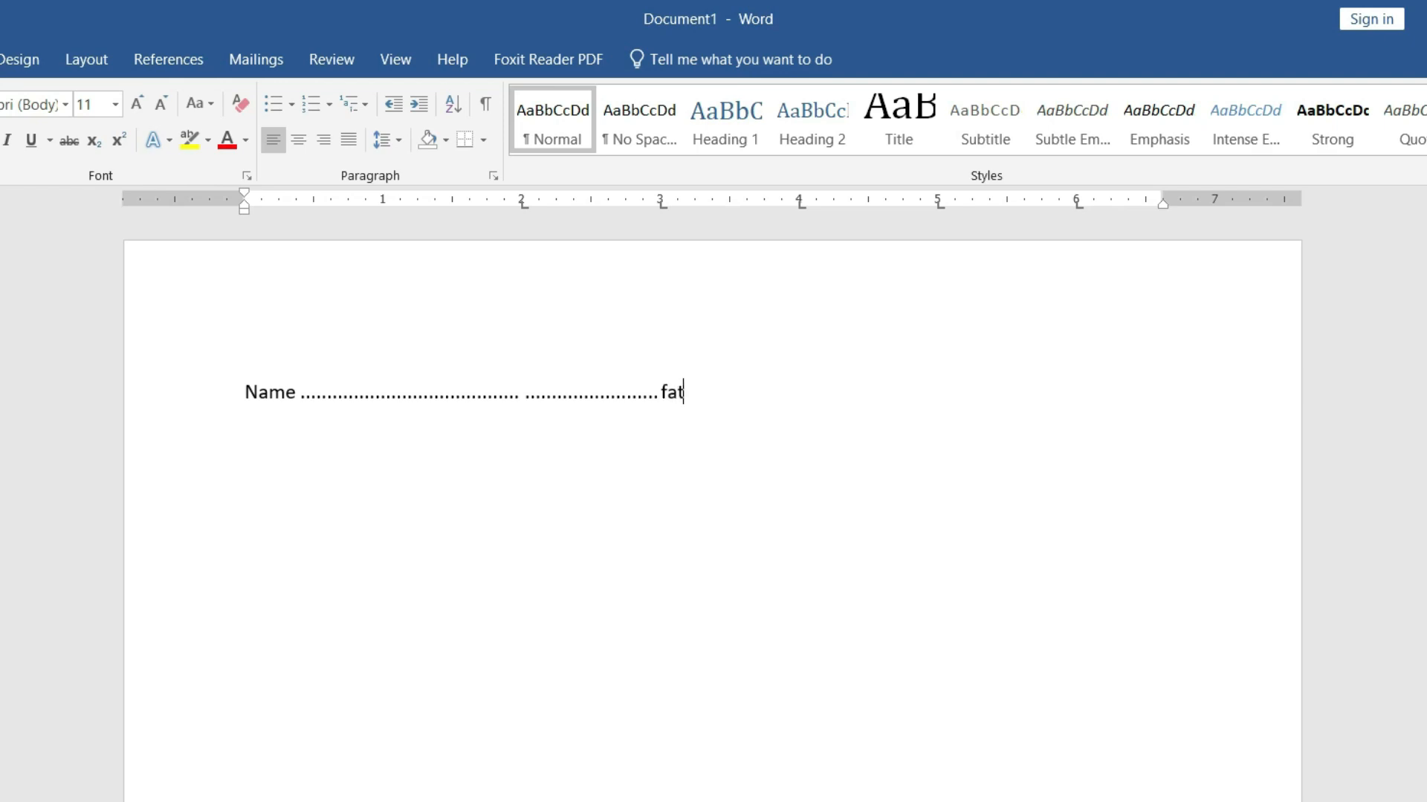
pyautogui.write("her's name...")
pyautogui.press('Tab')
pyautogui.press('Tab')
# Add a second form line with Mother's name and Gmail, each followed by dotted tab leaders.
pyautogui.press('Return')
pyautogui.write('m')
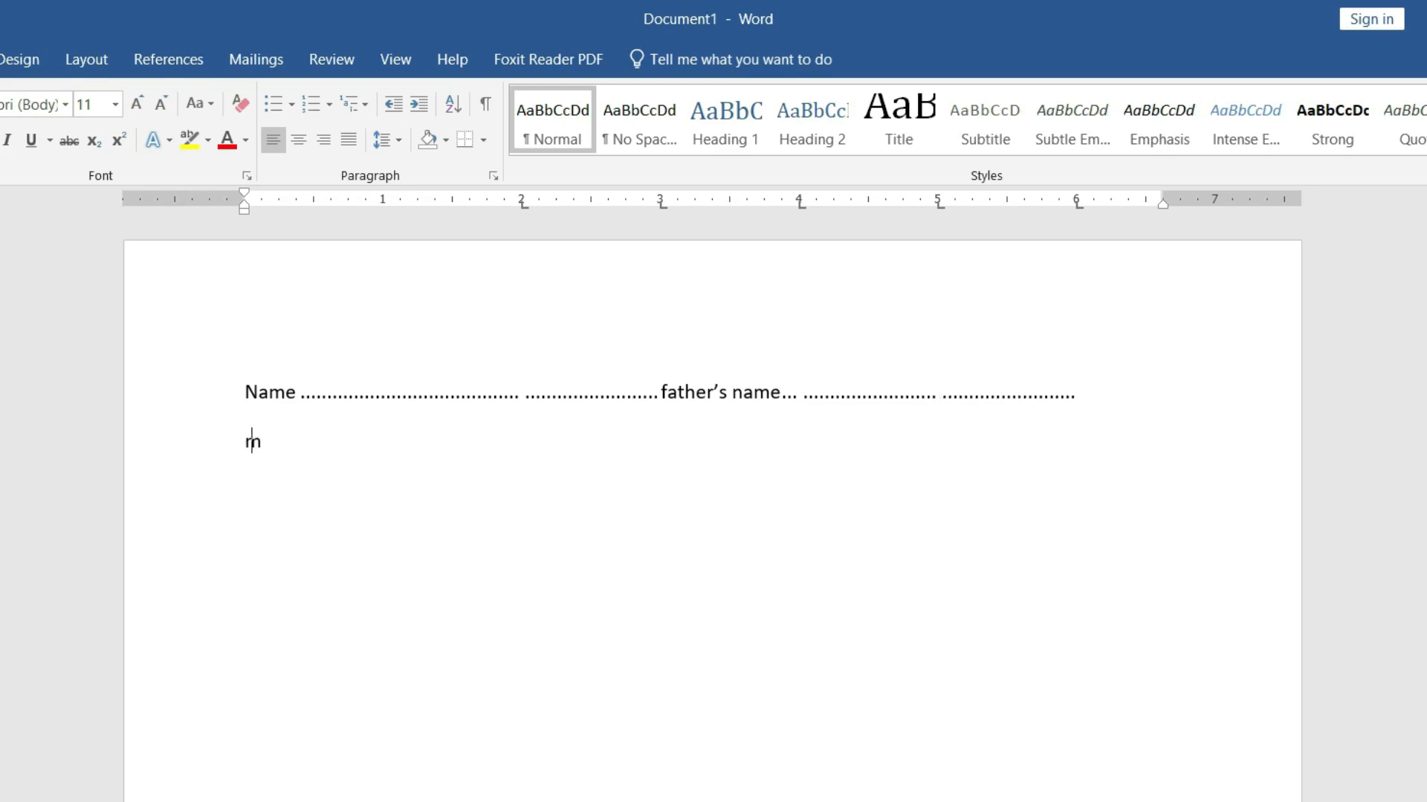
pyautogui.write("other'sname")
pyautogui.press('Tab')
pyautogui.press('Tab')
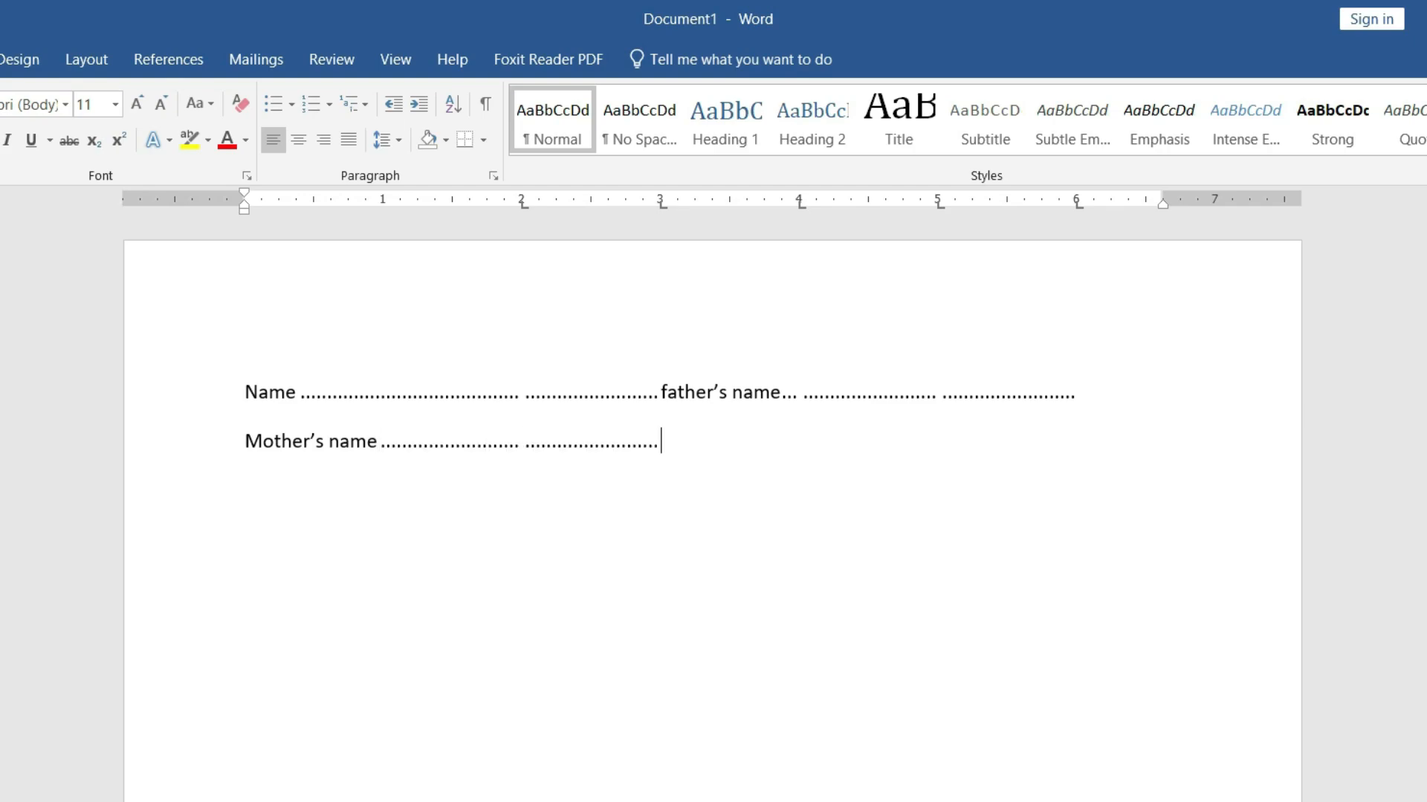
pyautogui.write('Gmail')
pyautogui.press('Tab')
pyautogui.press('Tab')
pyautogui.press('Tab')
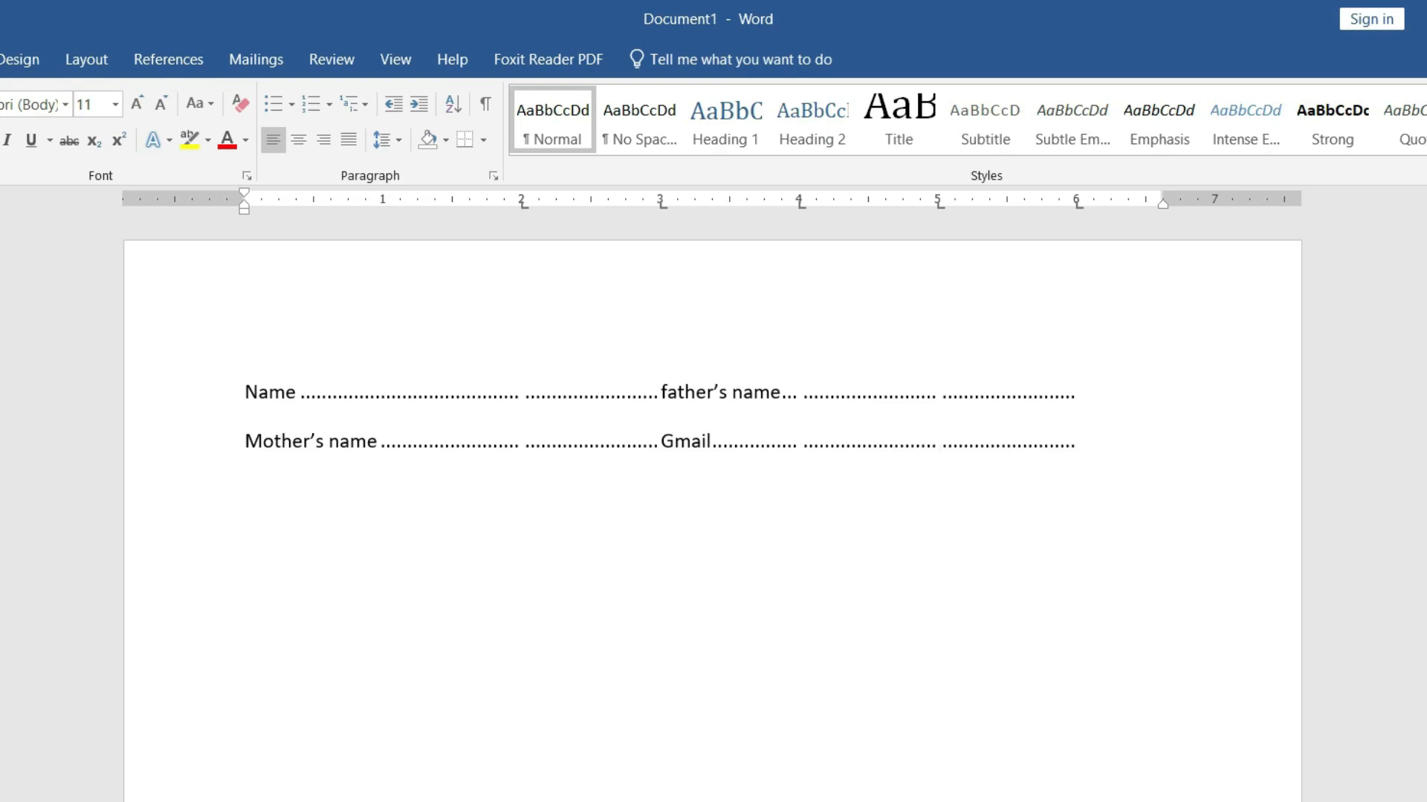
# Add a third line with Mobile, gender and address followed by dotted tab leaders, plus a dotted continuation line up to 2" below.
pyautogui.press('Return')
pyautogui.write('mobile')
pyautogui.press('Tab')
pyautogui.write('gender')
pyautogui.press('Tab')
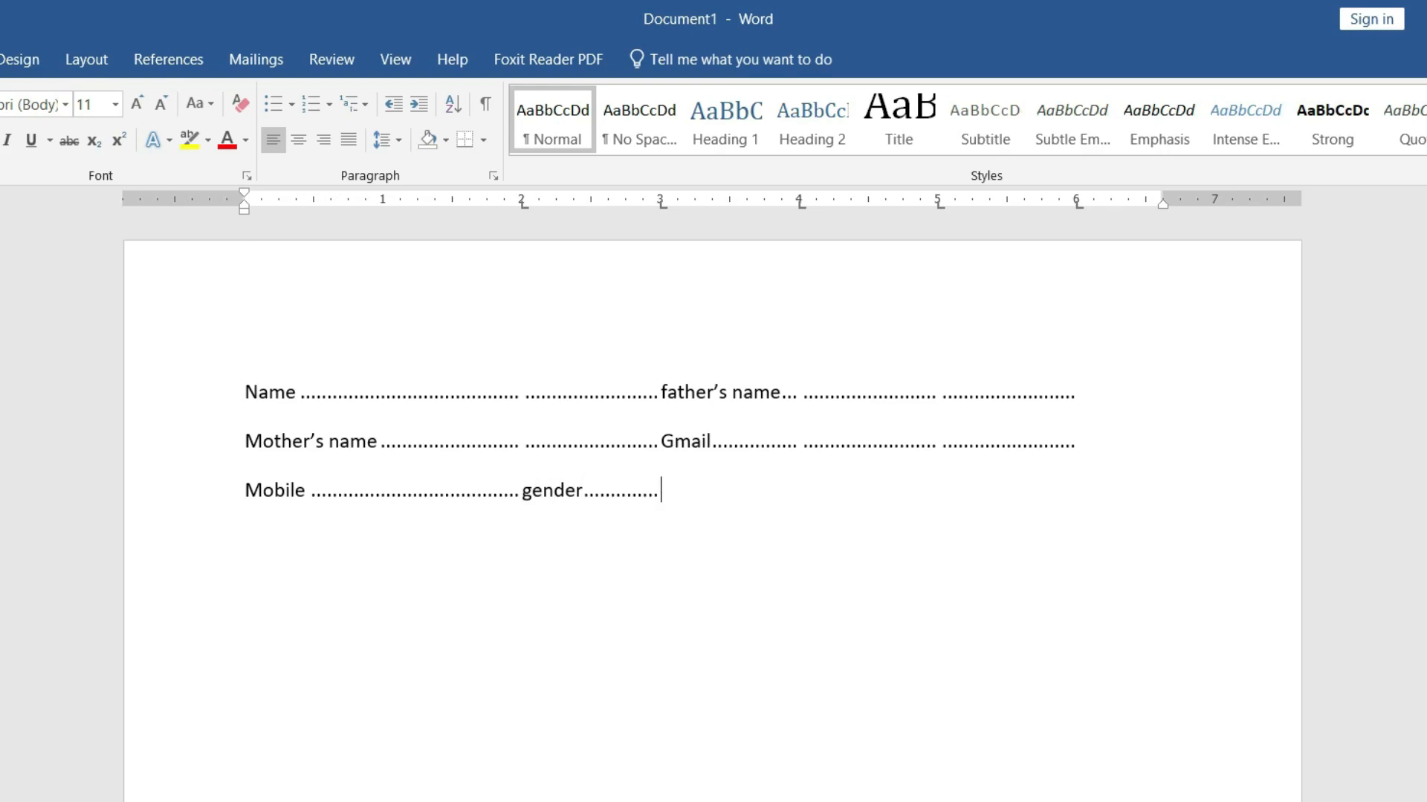
pyautogui.write('address')
pyautogui.press('Tab')
pyautogui.press('Tab')
pyautogui.press('Tab')
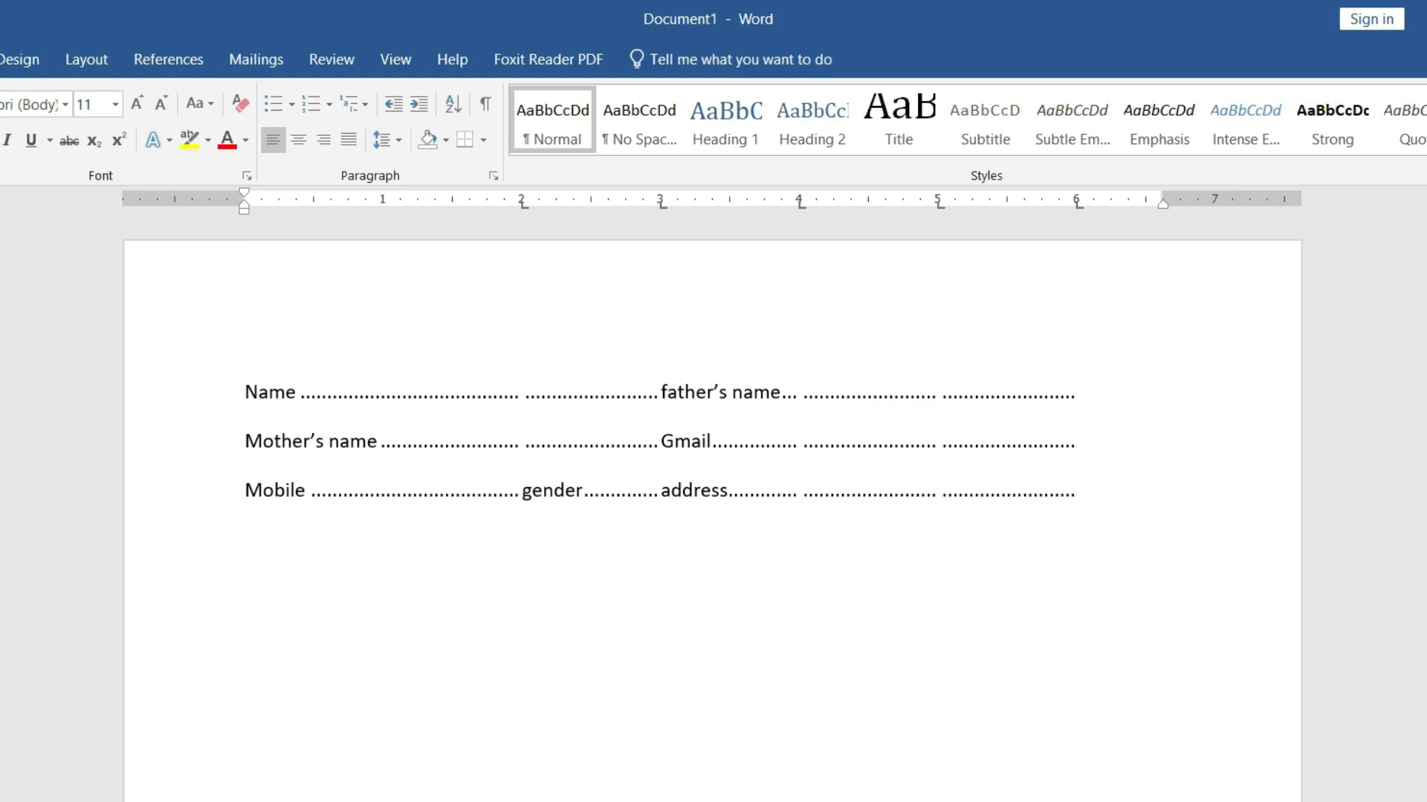
pyautogui.press('Return')
pyautogui.press('Tab')
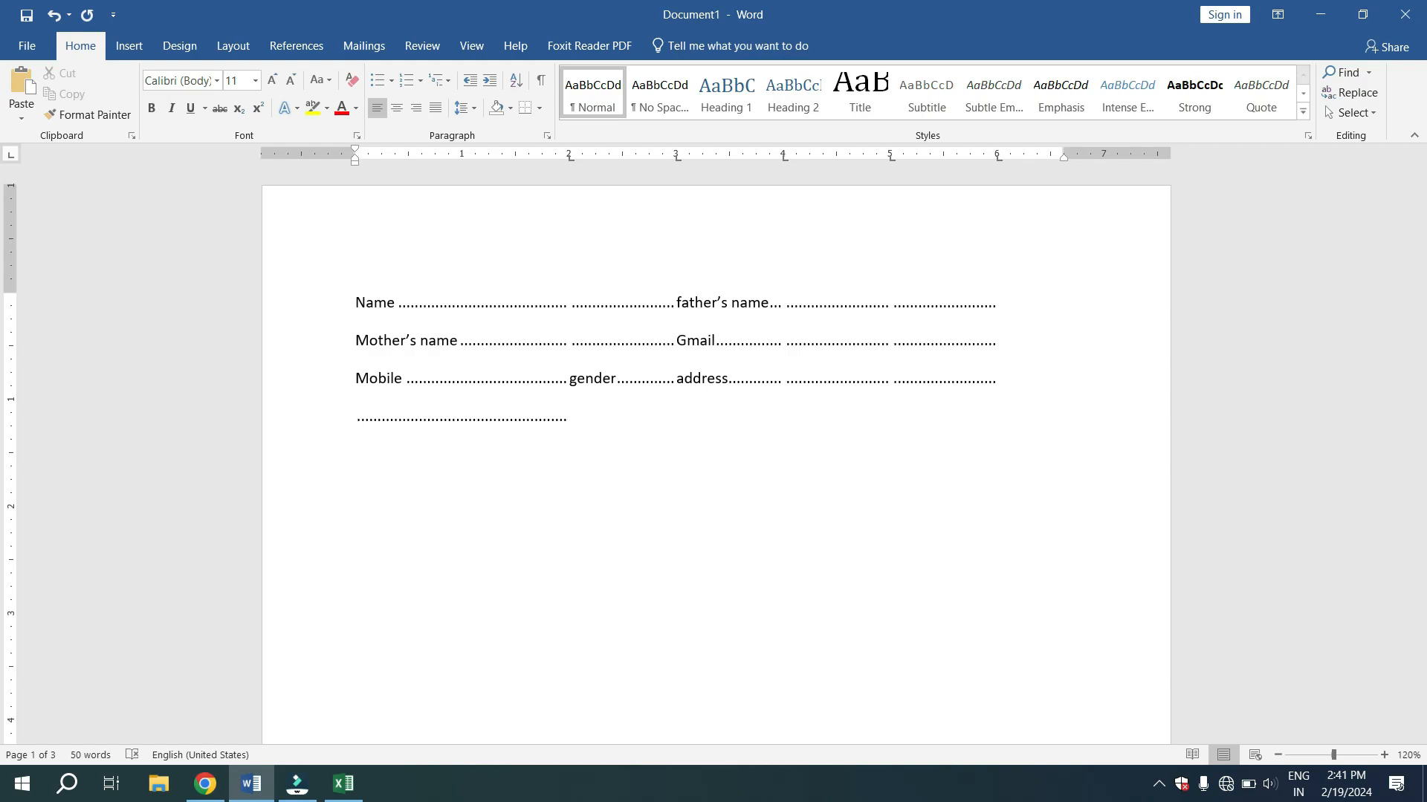
# Convert the space-separated list on the second page into a six-column table, using a space as the text separator.
pyautogui.scroll(-15, 371, 268)
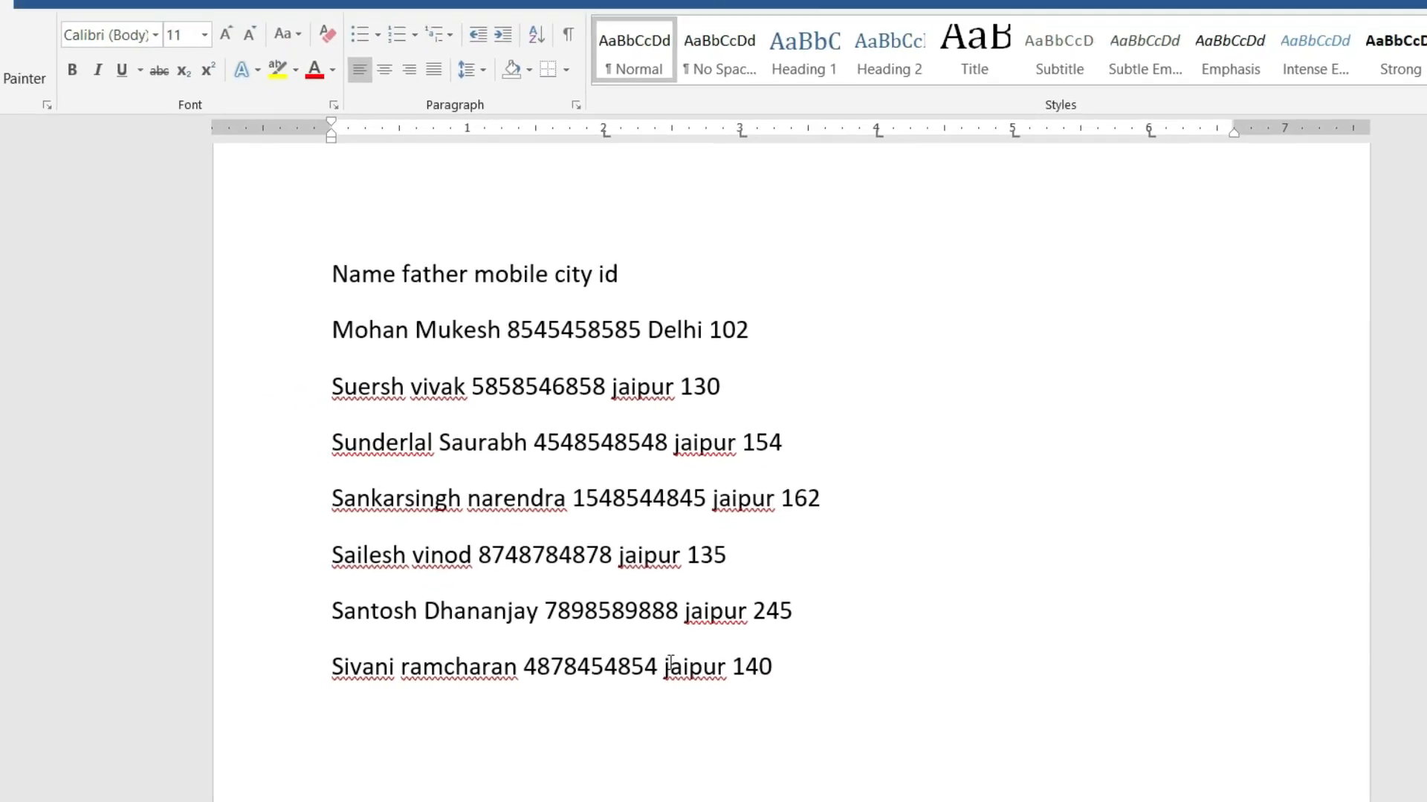
pyautogui.moveTo(690, 671); pyautogui.dragTo(245, 301)
pyautogui.moveTo(469, 387); pyautogui.dragTo(411, 306)
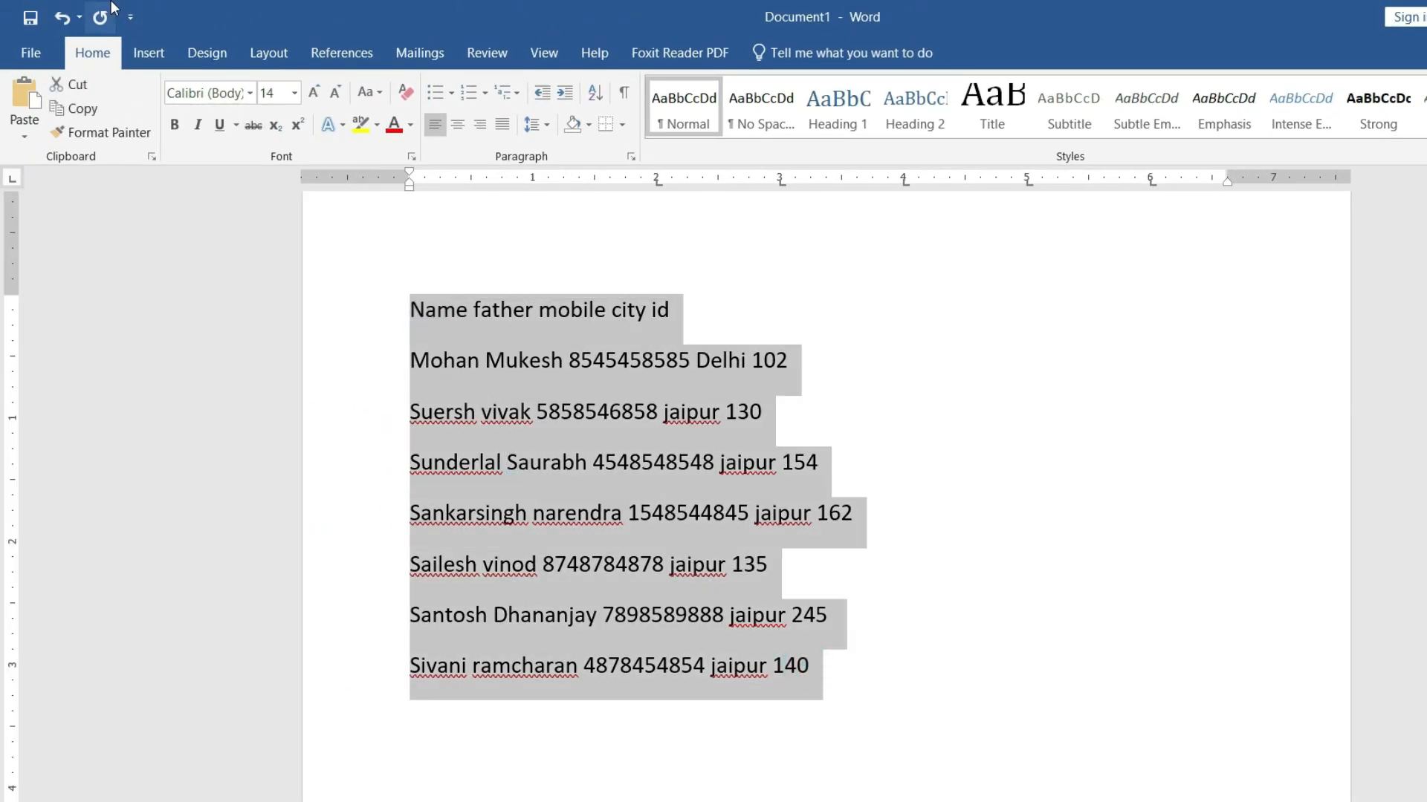
pyautogui.click(145, 52)
pyautogui.click(165, 138)
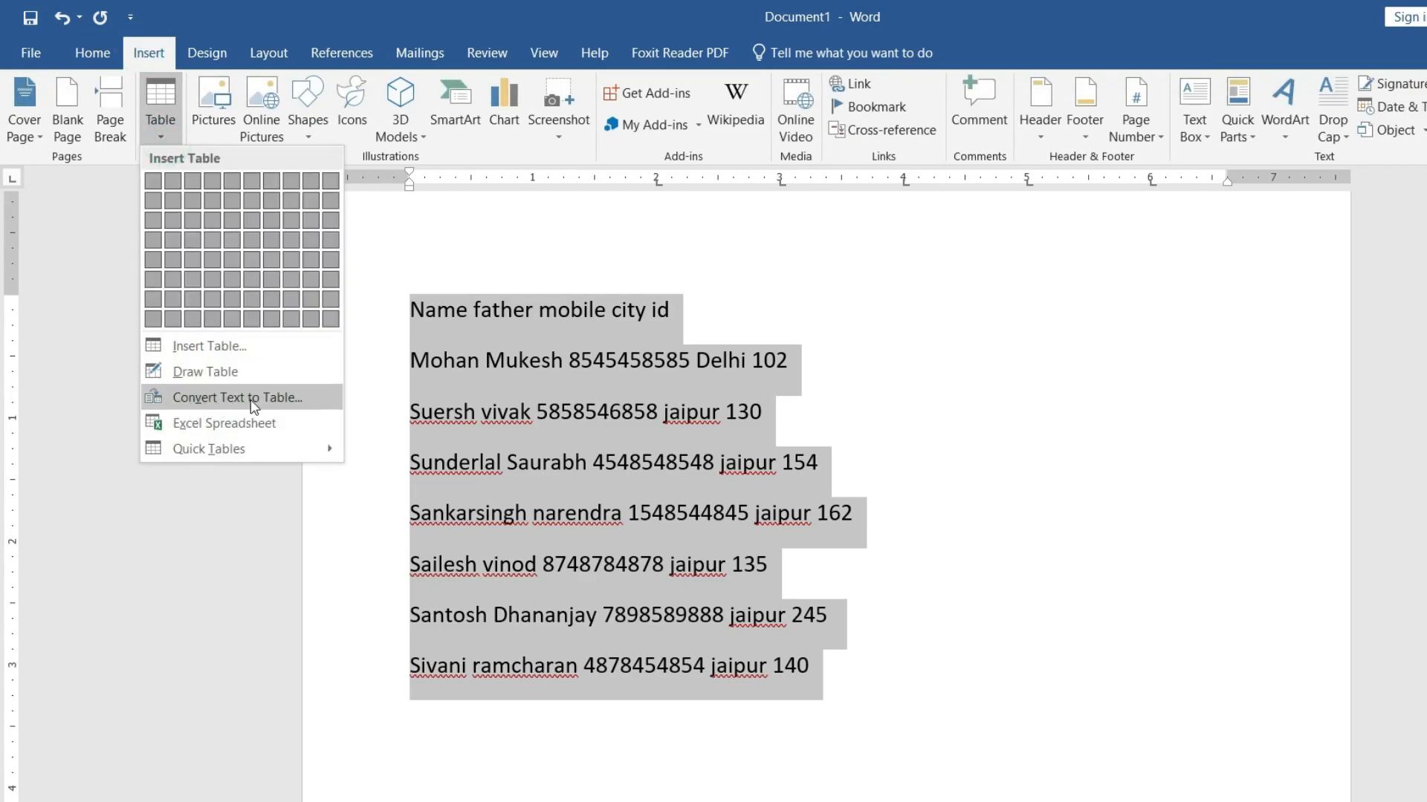
pyautogui.click(279, 398)
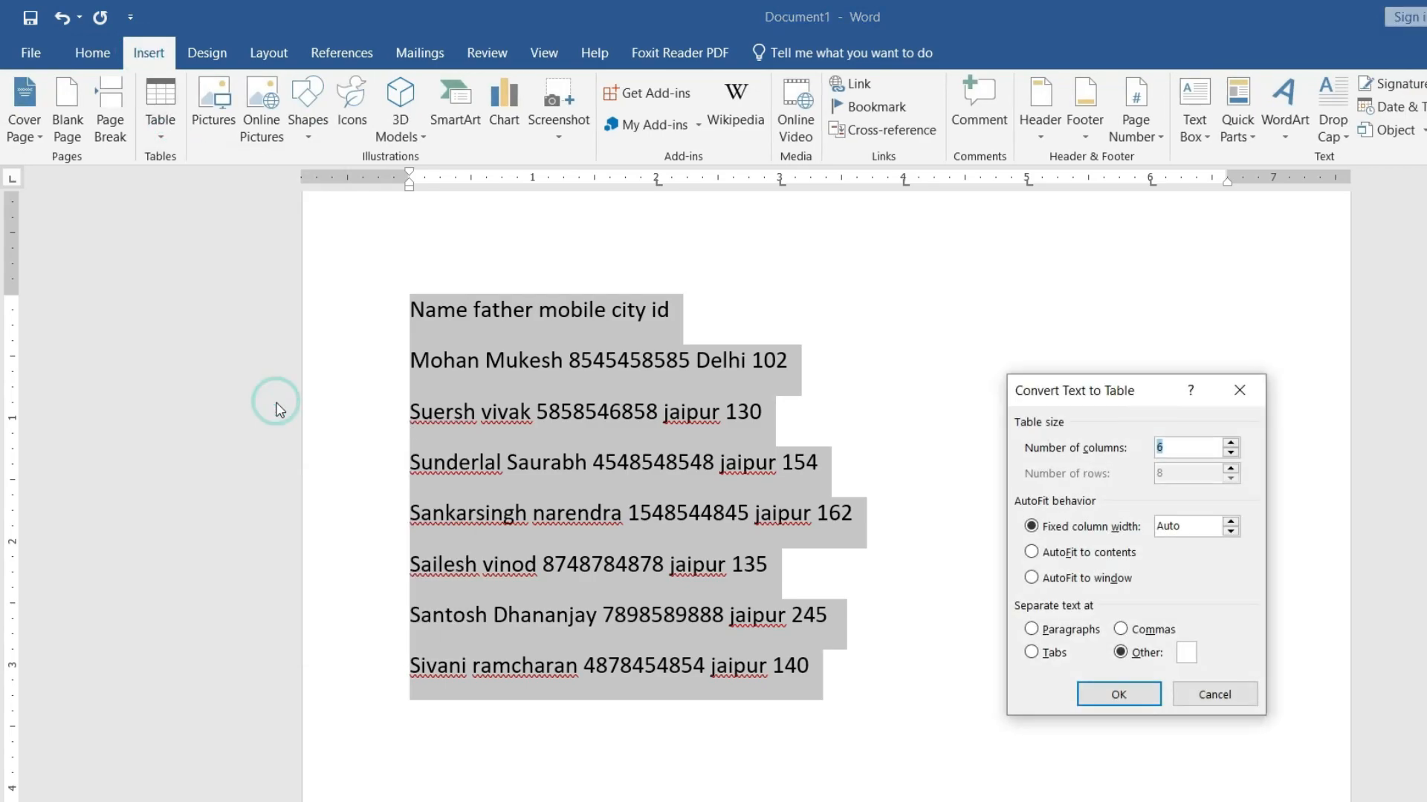
pyautogui.moveTo(1160, 394); pyautogui.dragTo(1095, 321)
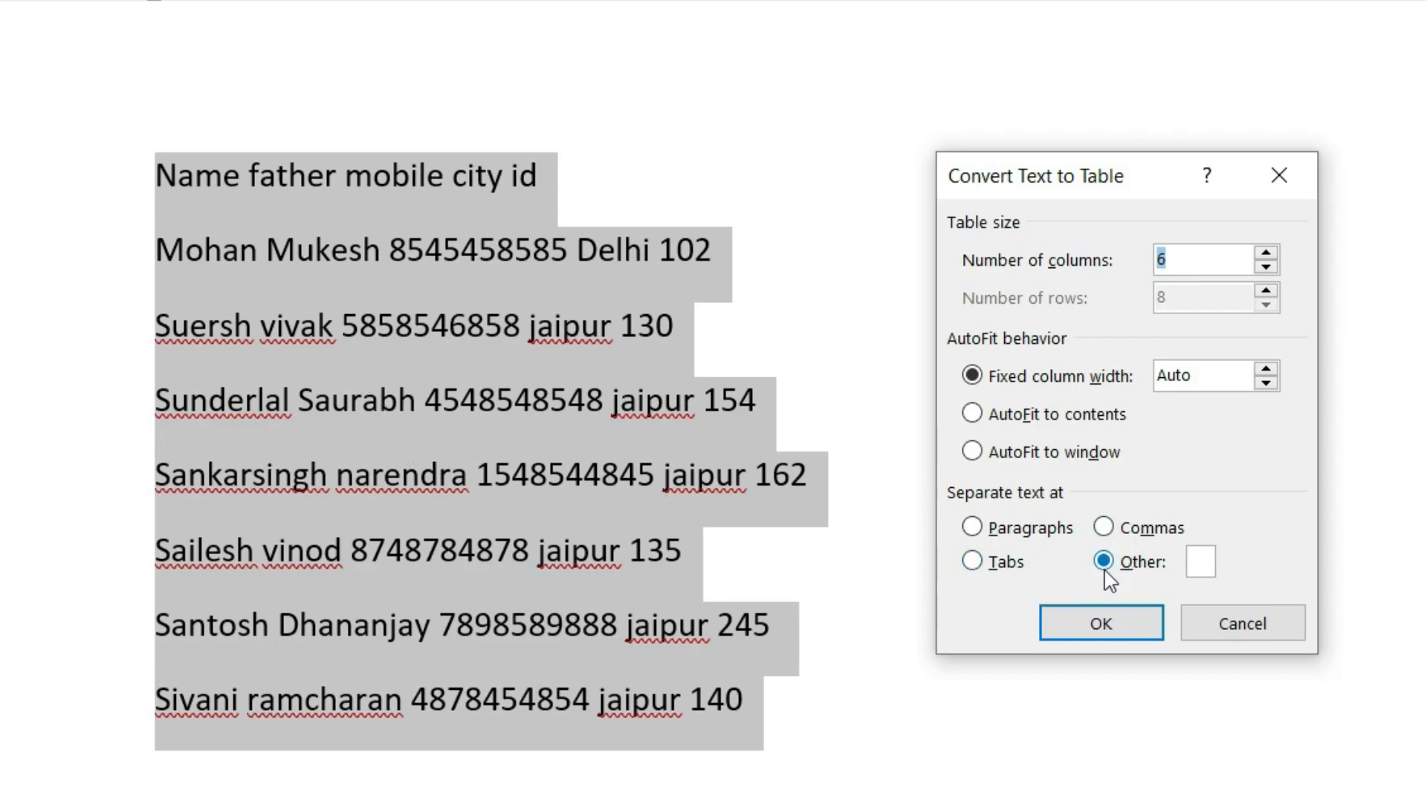
pyautogui.click(1204, 562)
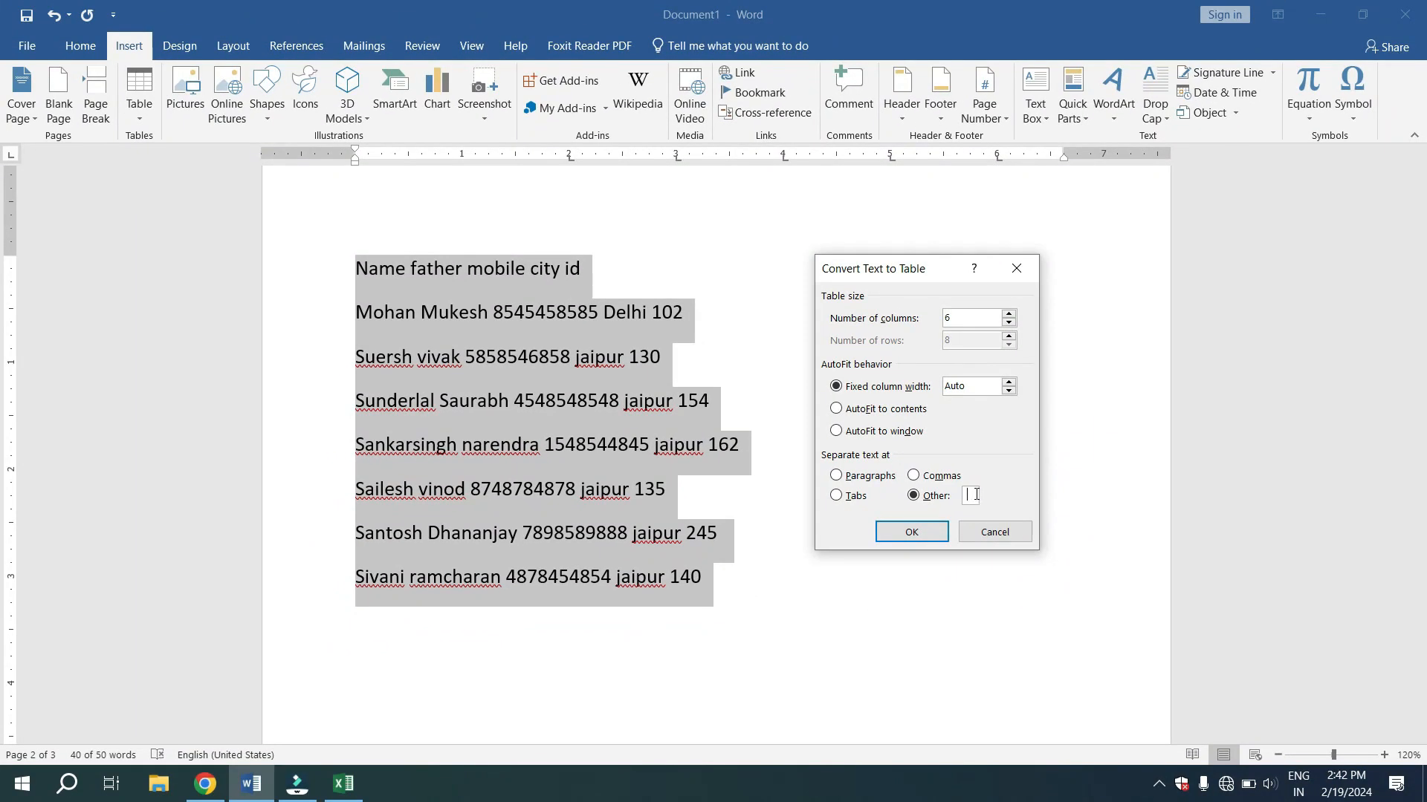
pyautogui.click(919, 532)
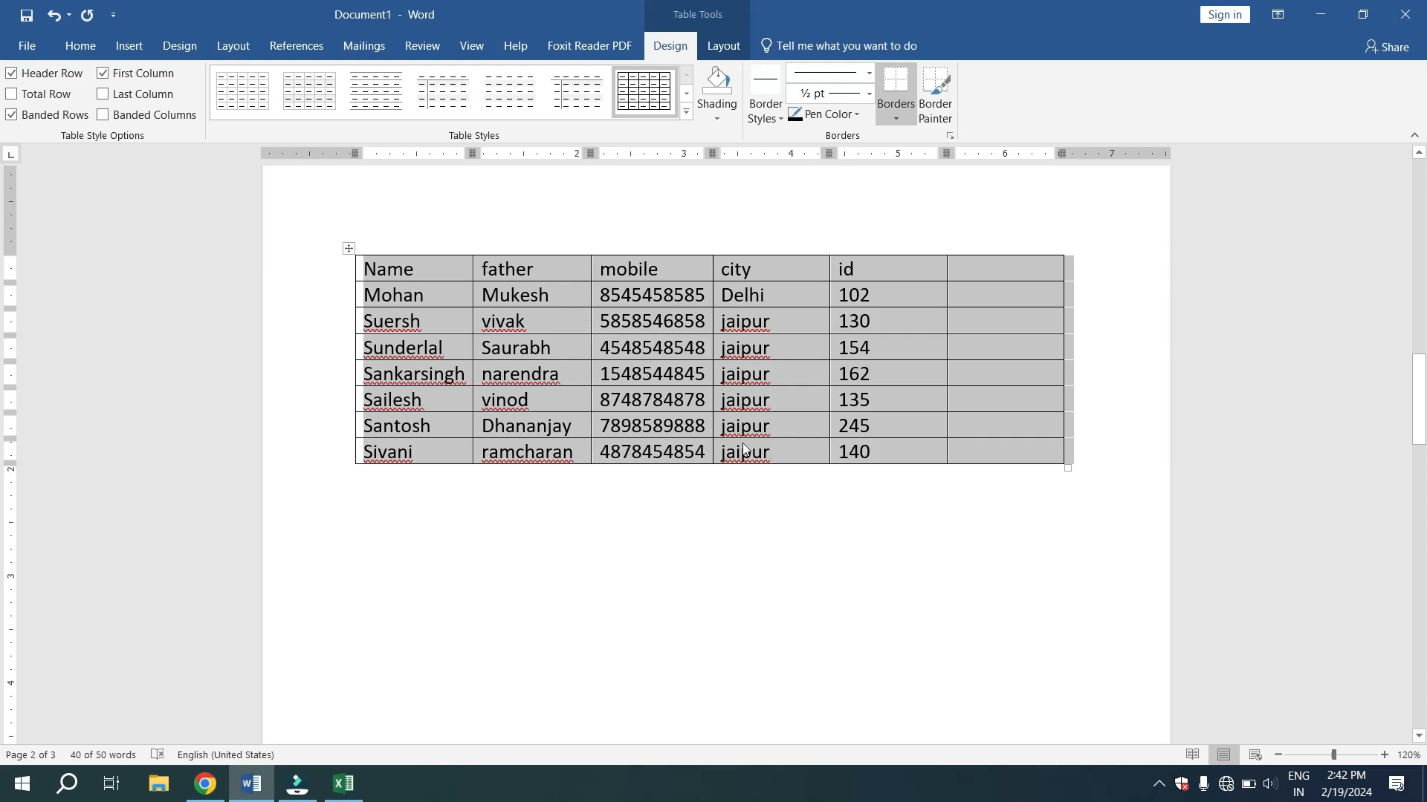
pyautogui.click(867, 408)
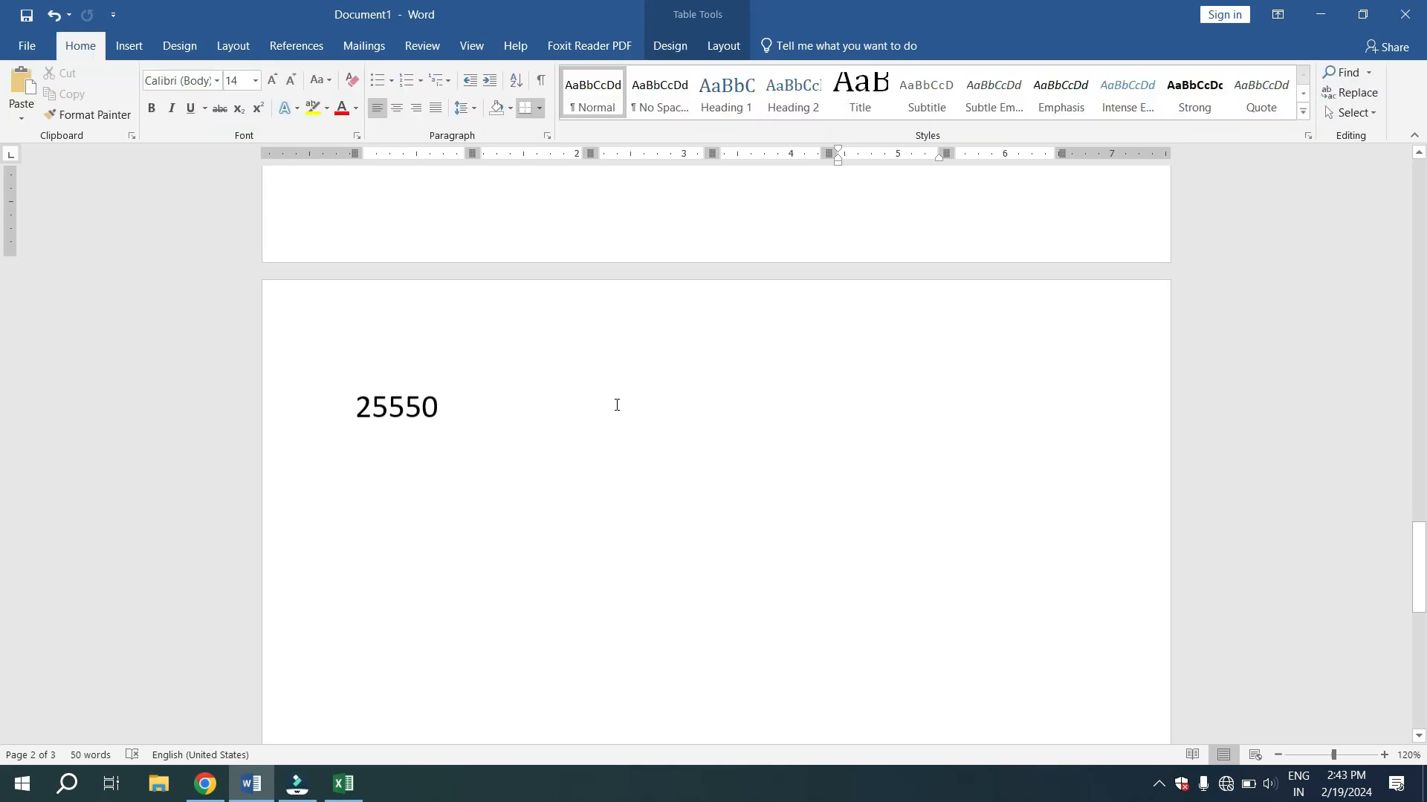
# Wrap the number 25550 on the third page in field braces.
pyautogui.scroll(-3, 616, 404)
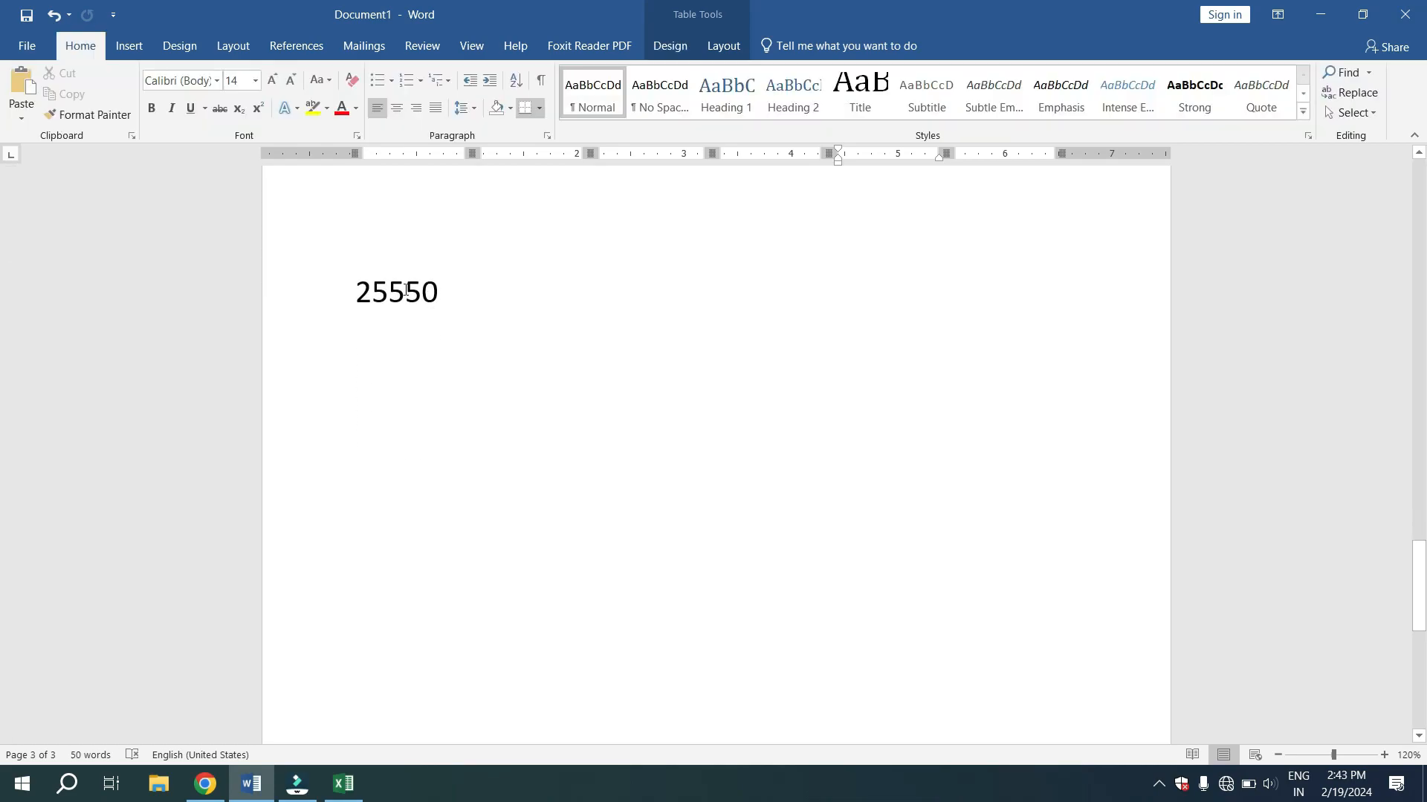
pyautogui.click(406, 290)
pyautogui.moveTo(437, 292); pyautogui.dragTo(356, 292)
pyautogui.click(440, 297)
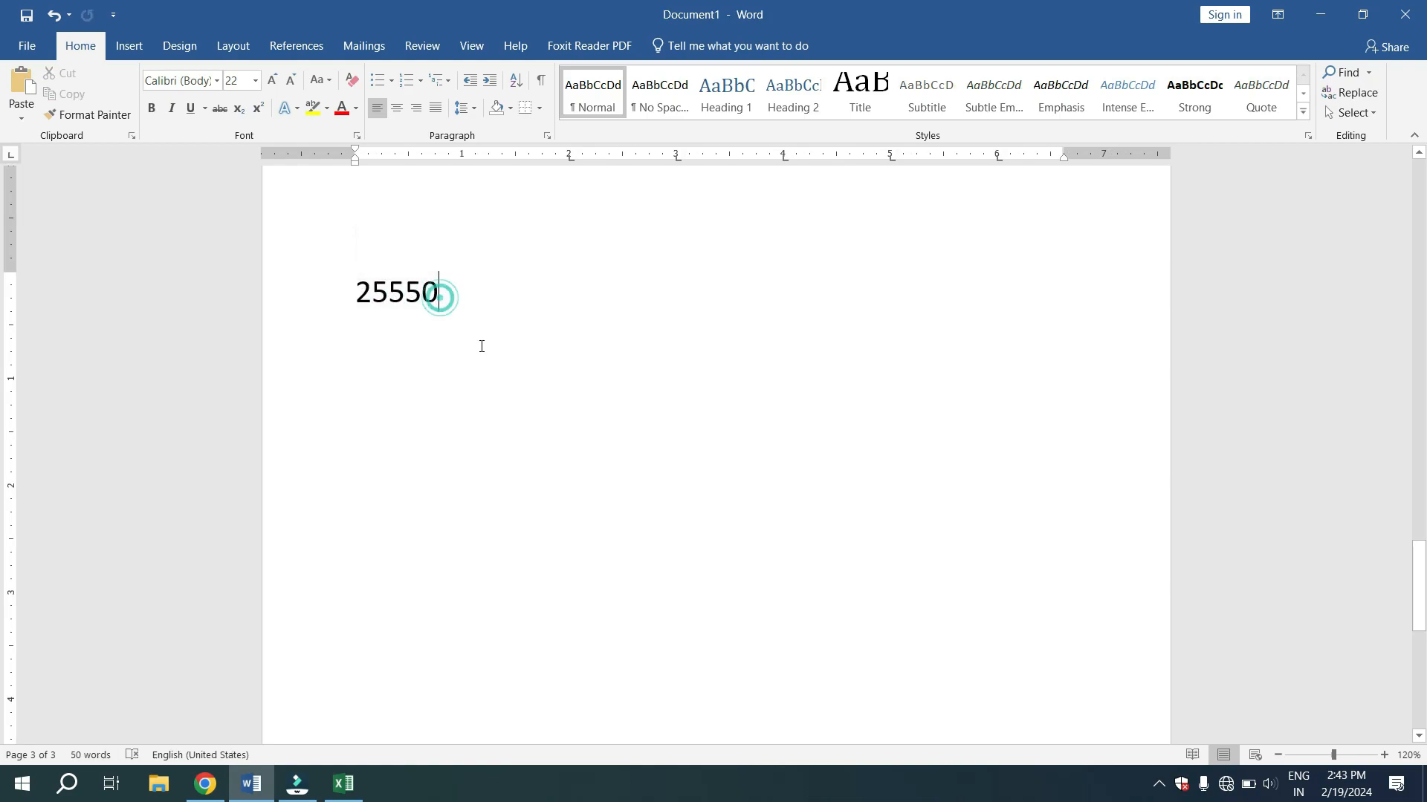
pyautogui.tripleClick(440, 295)
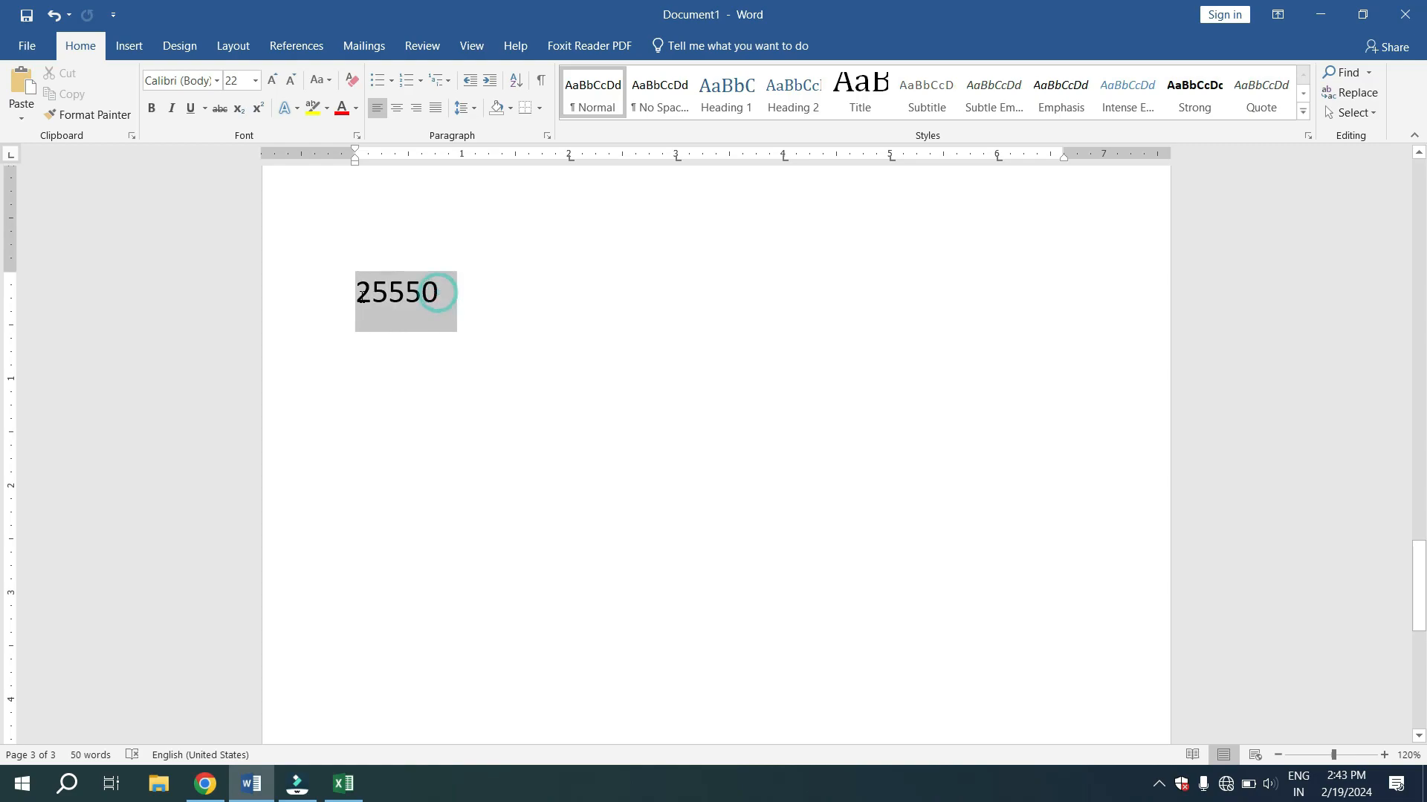
pyautogui.hotkey('ctrl', 'F9')
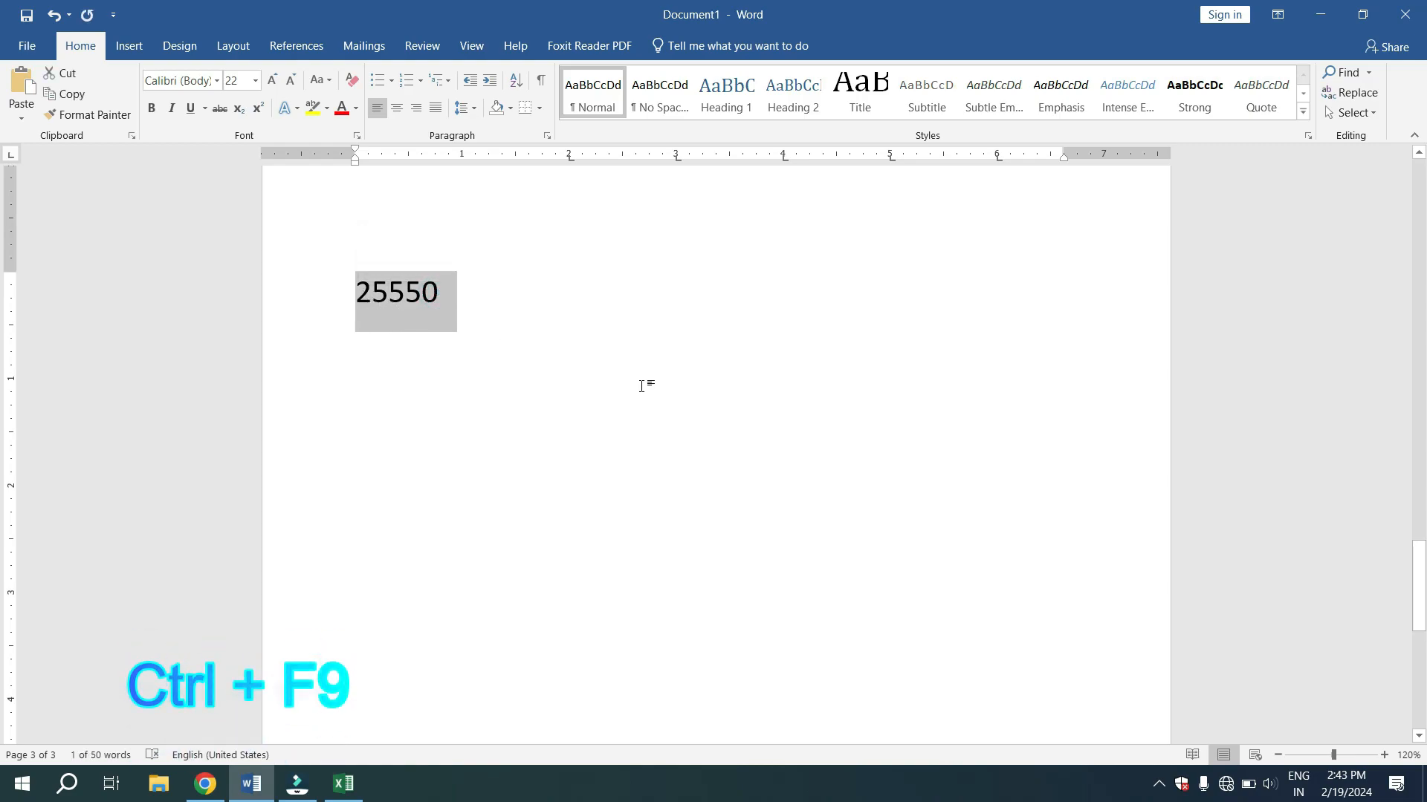
pyautogui.hotkey('ctrl', 'z')
pyautogui.hotkey('ctrl', 'F9')
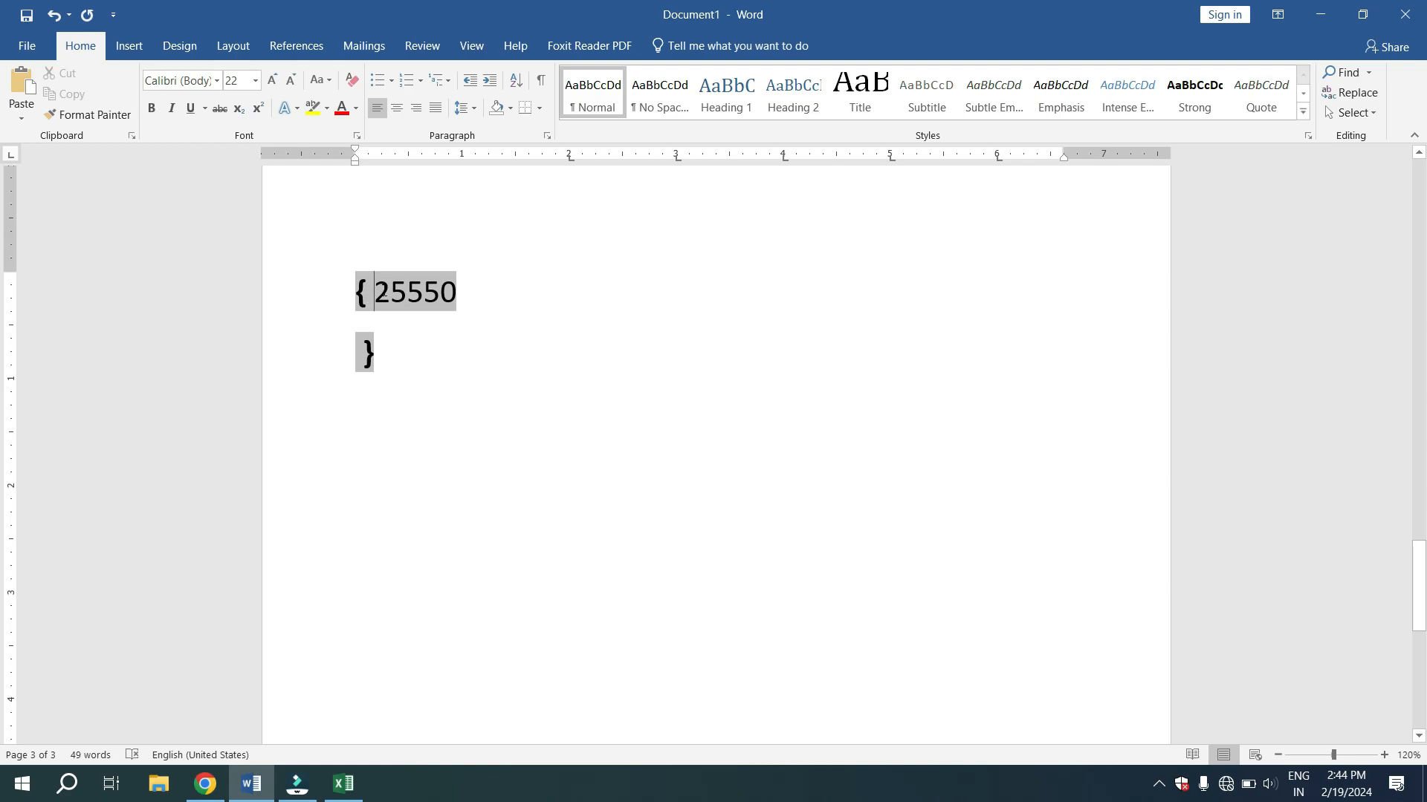
# Complete the field code as =25550\*cardtext and update the field to spell the number out in words.
pyautogui.write('=')
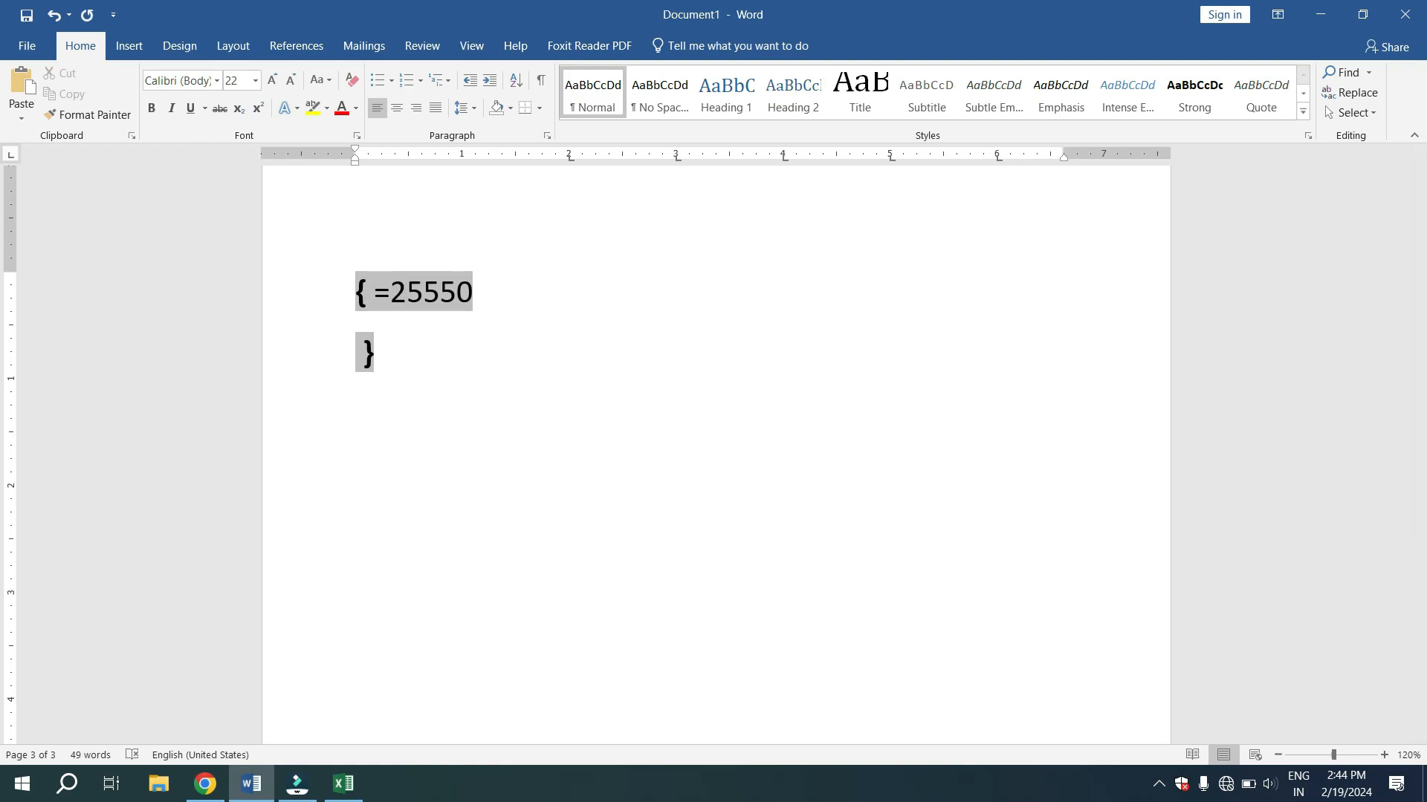
pyautogui.press('Right')
pyautogui.press('Right')
pyautogui.press('Right')
pyautogui.write('\\*')
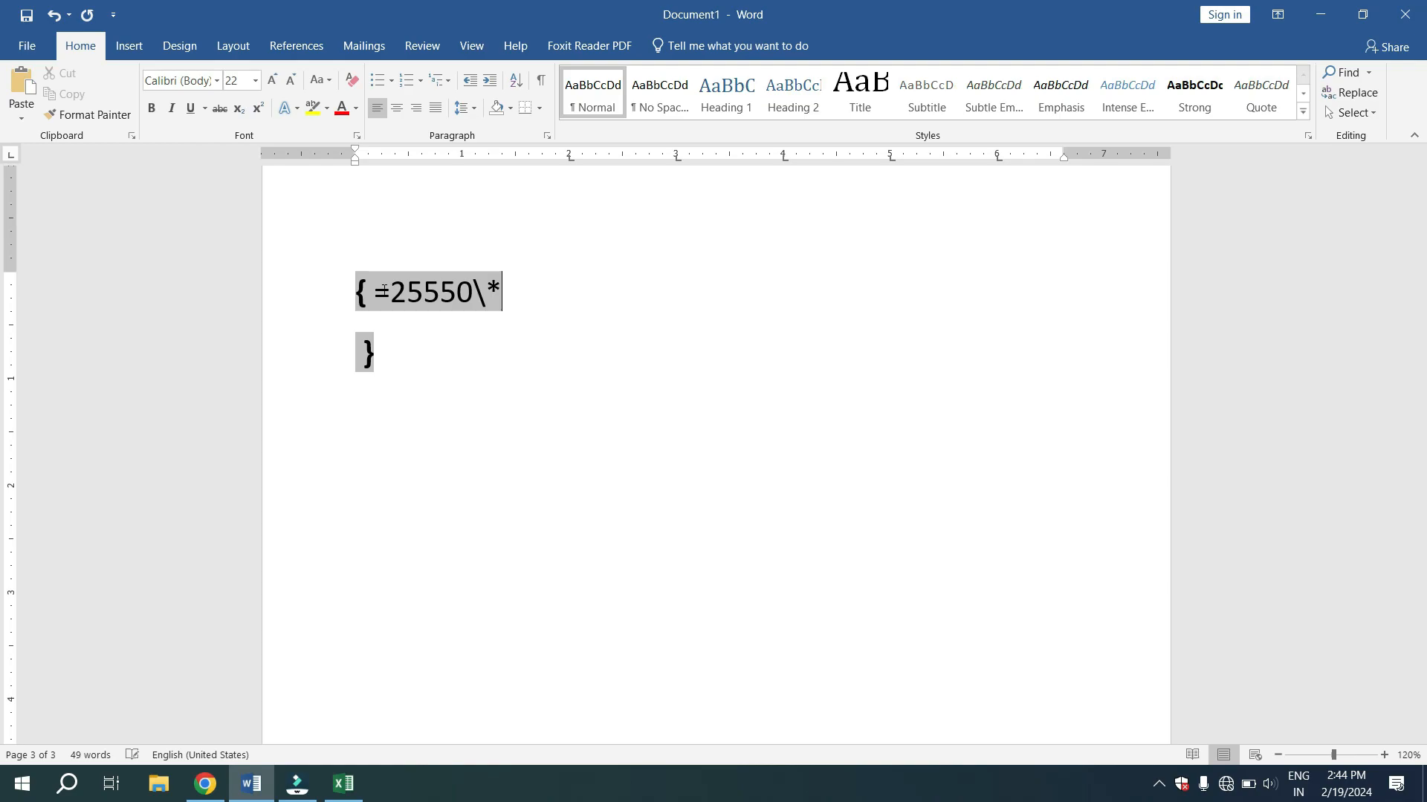
pyautogui.write('cardtext')
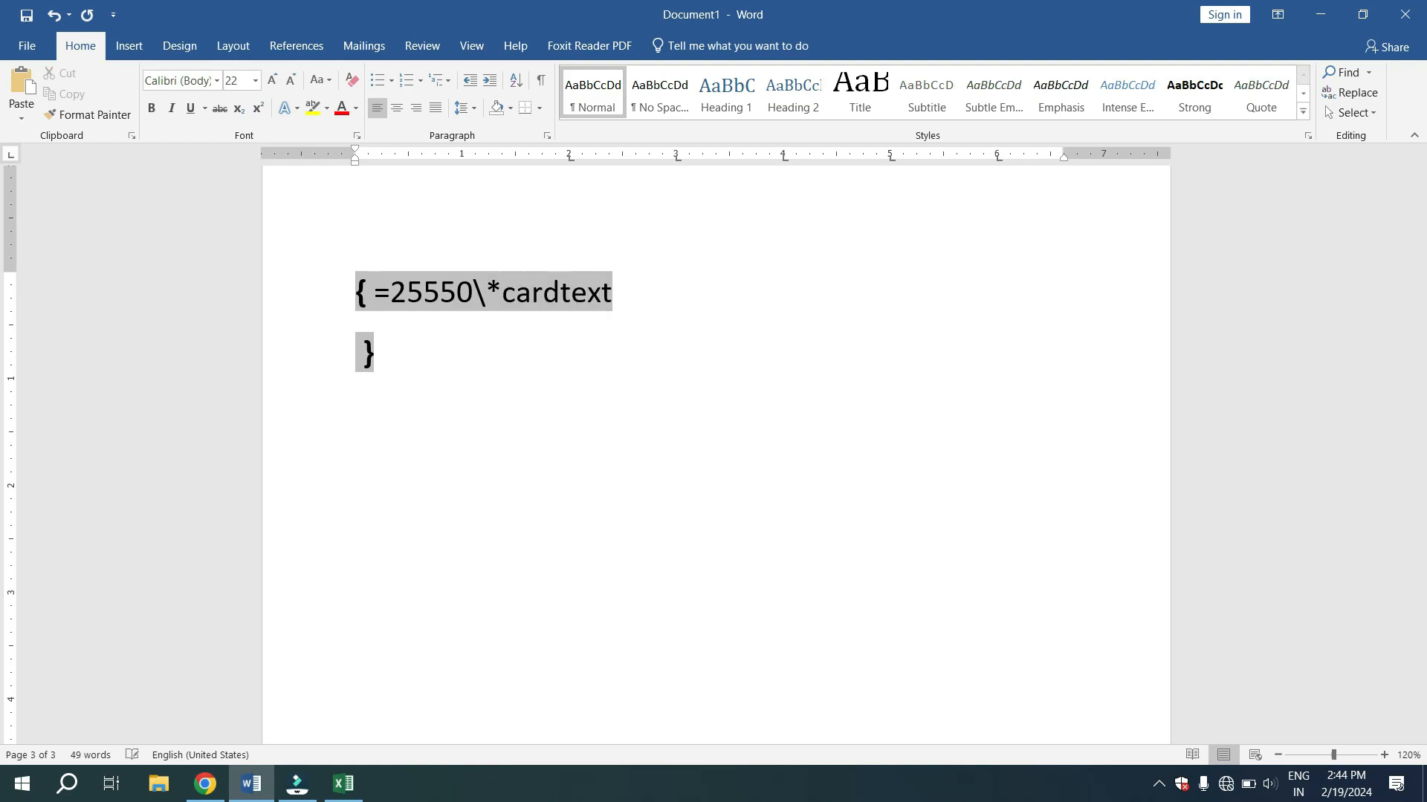
pyautogui.click(441, 292)
pyautogui.press('F9')
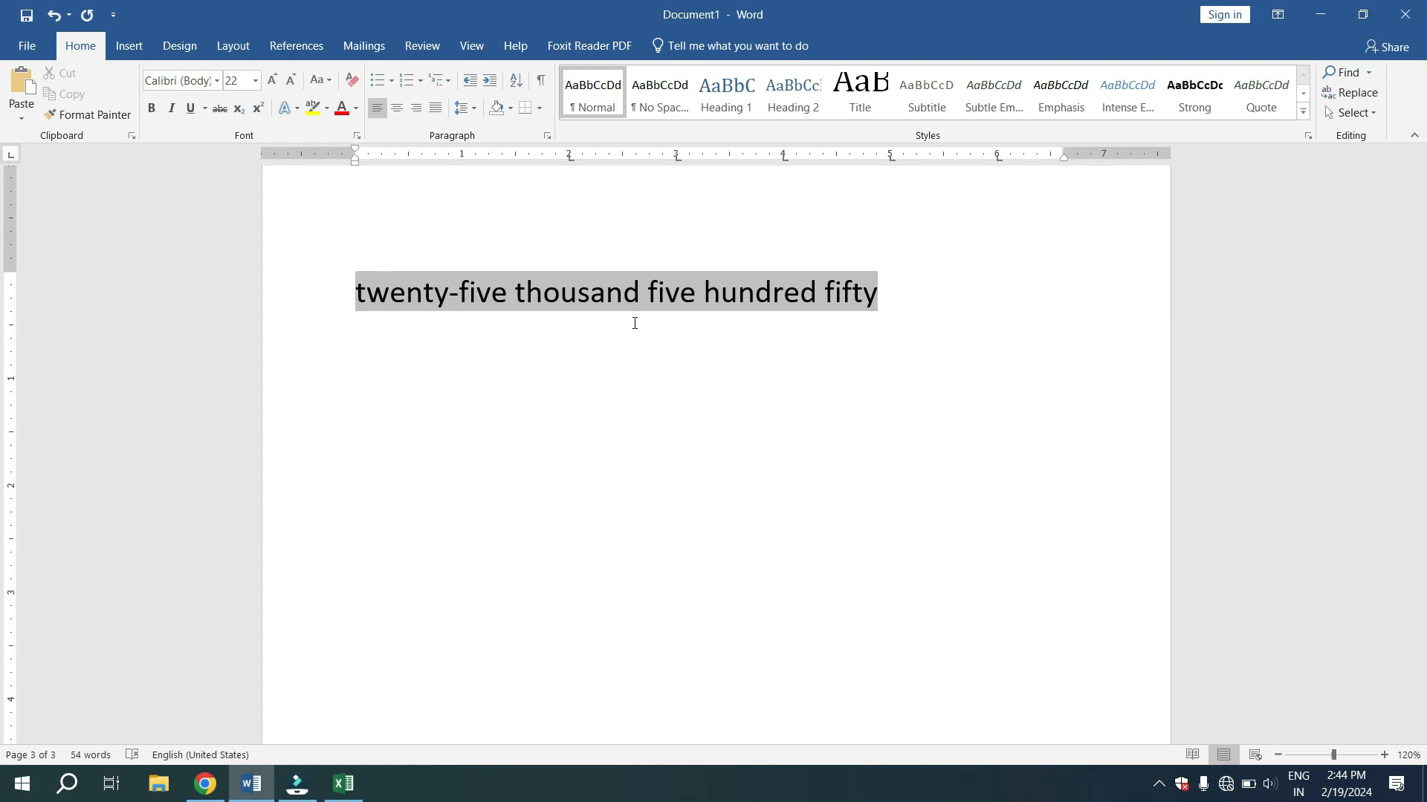
pyautogui.scroll(-1, 634, 323)
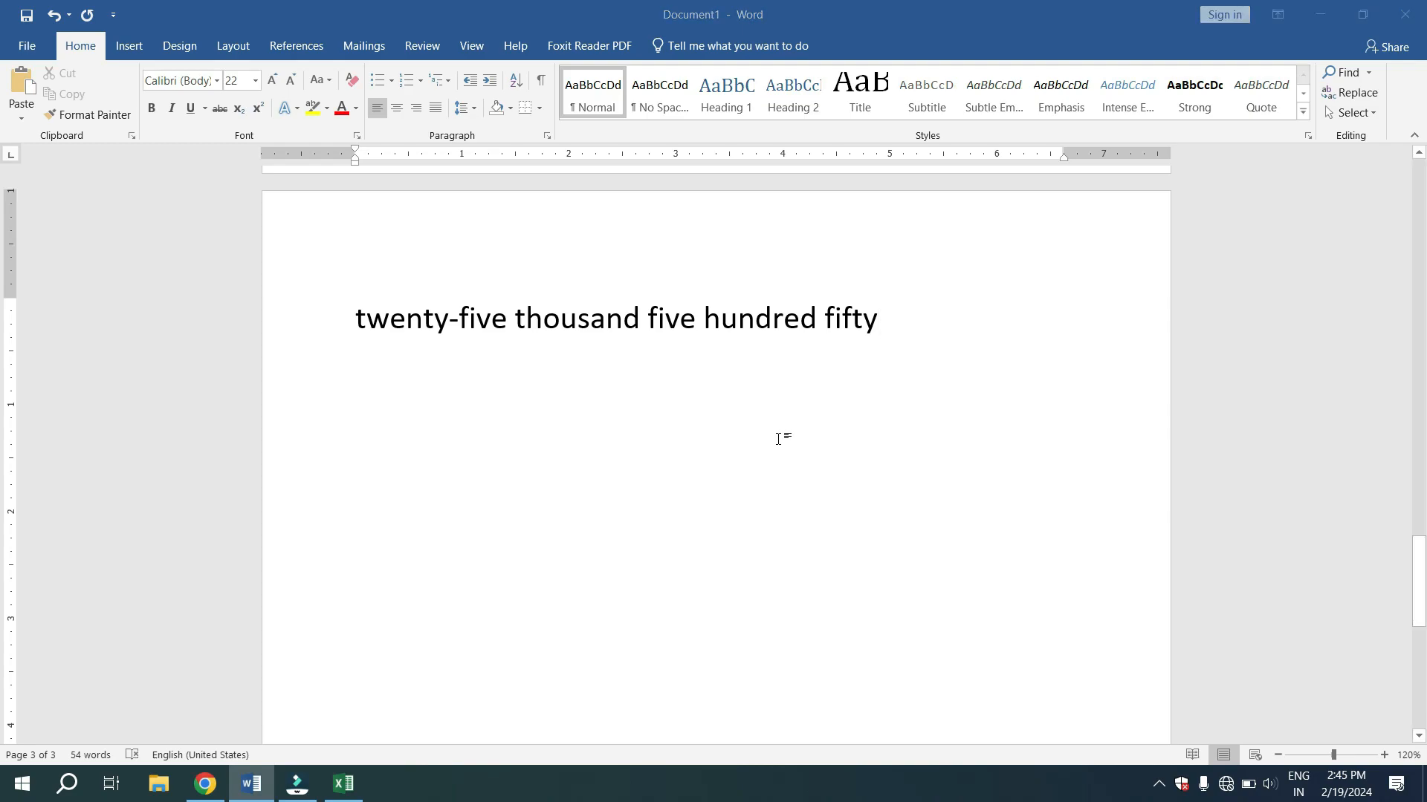
pyautogui.click(778, 439)
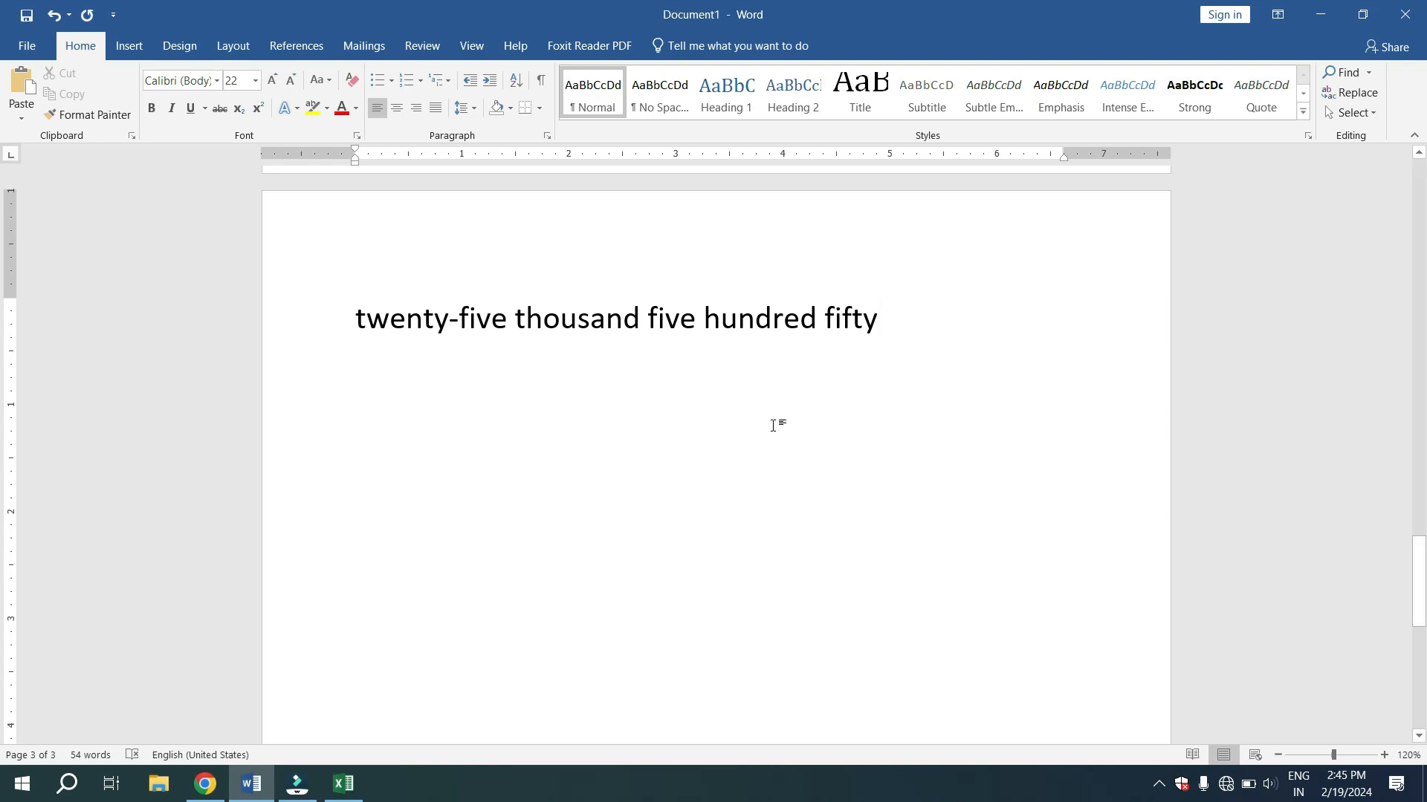
pyautogui.scroll(4, 647, 431)
pyautogui.scroll(-3, 653, 432)
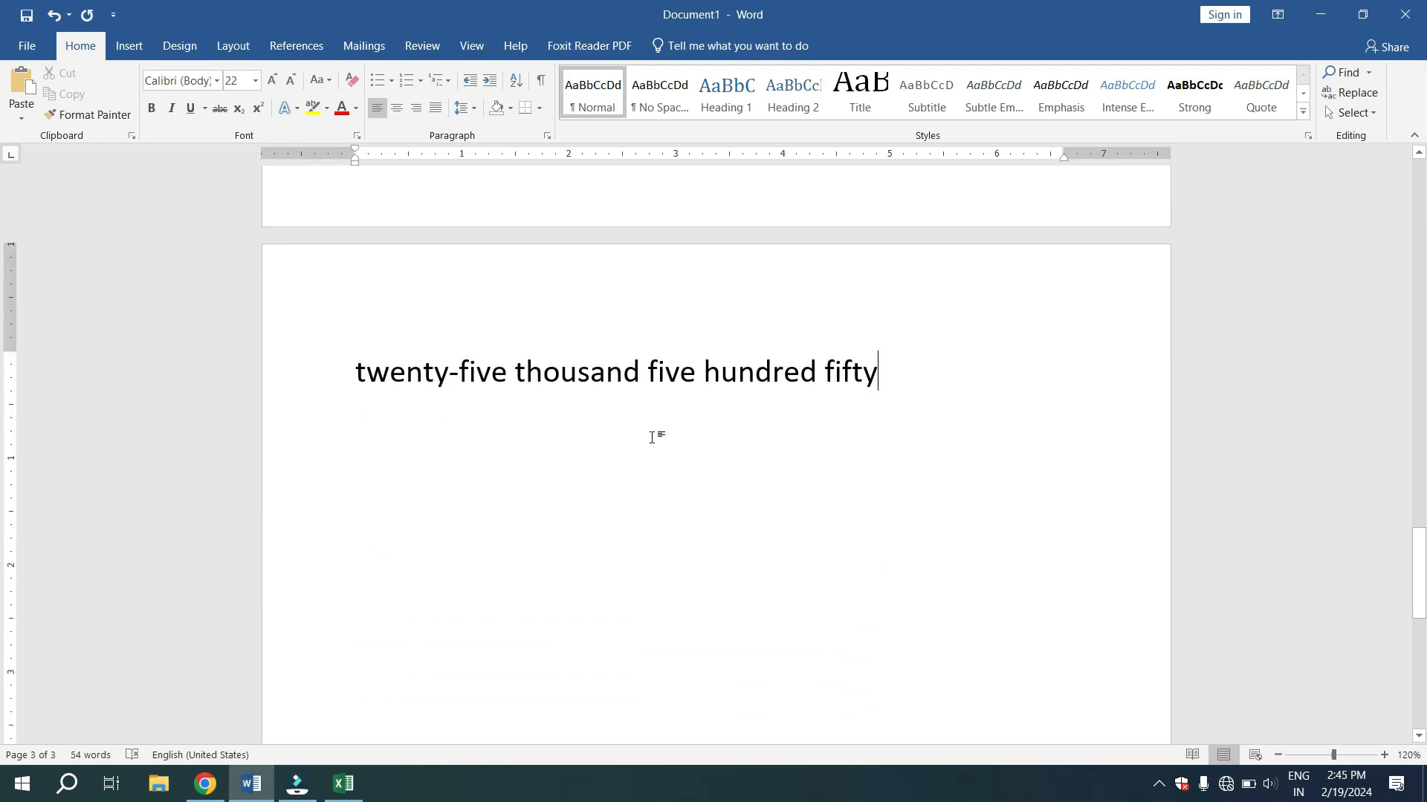
# Close the document without saving its changes and restart Word with a new blank document.
pyautogui.click(1404, 15)
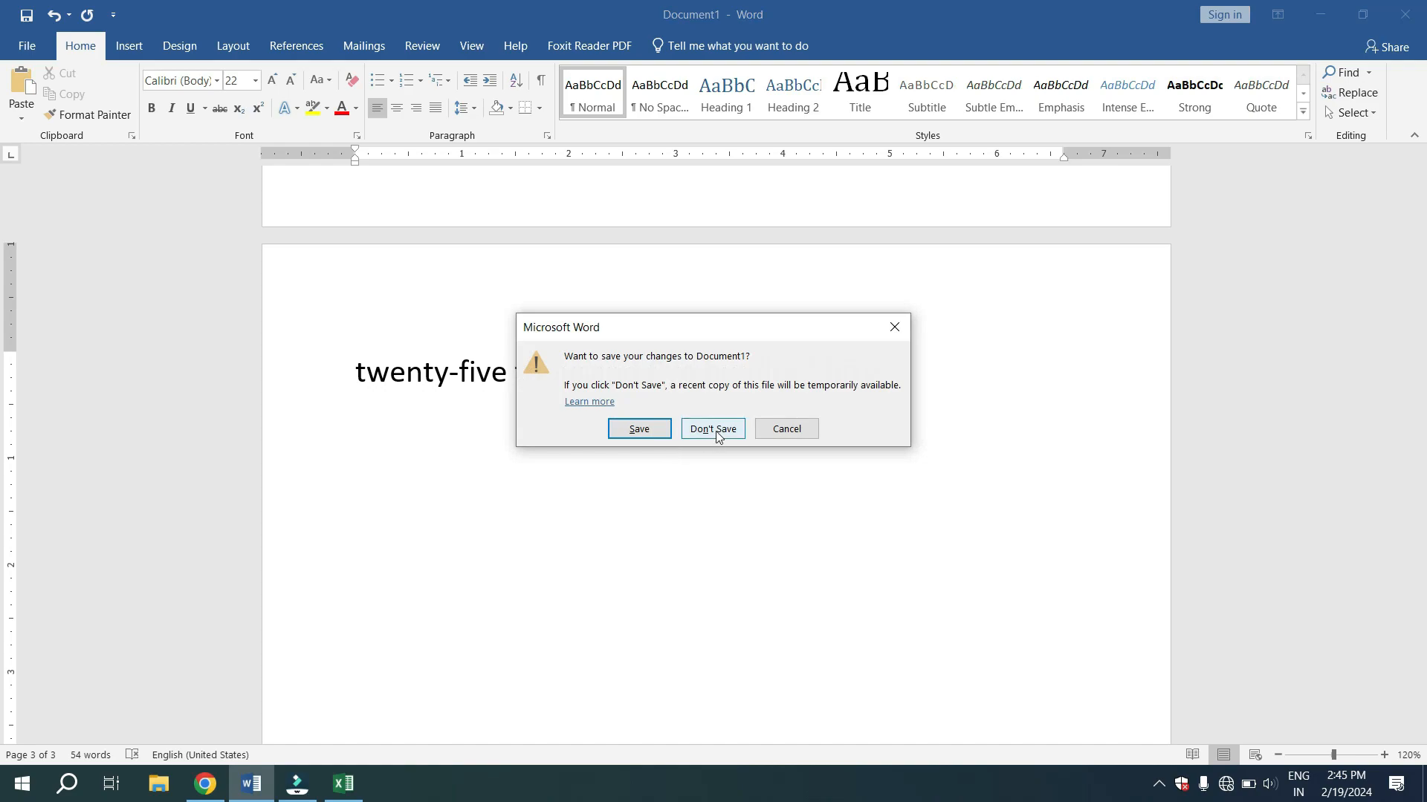
pyautogui.click(717, 434)
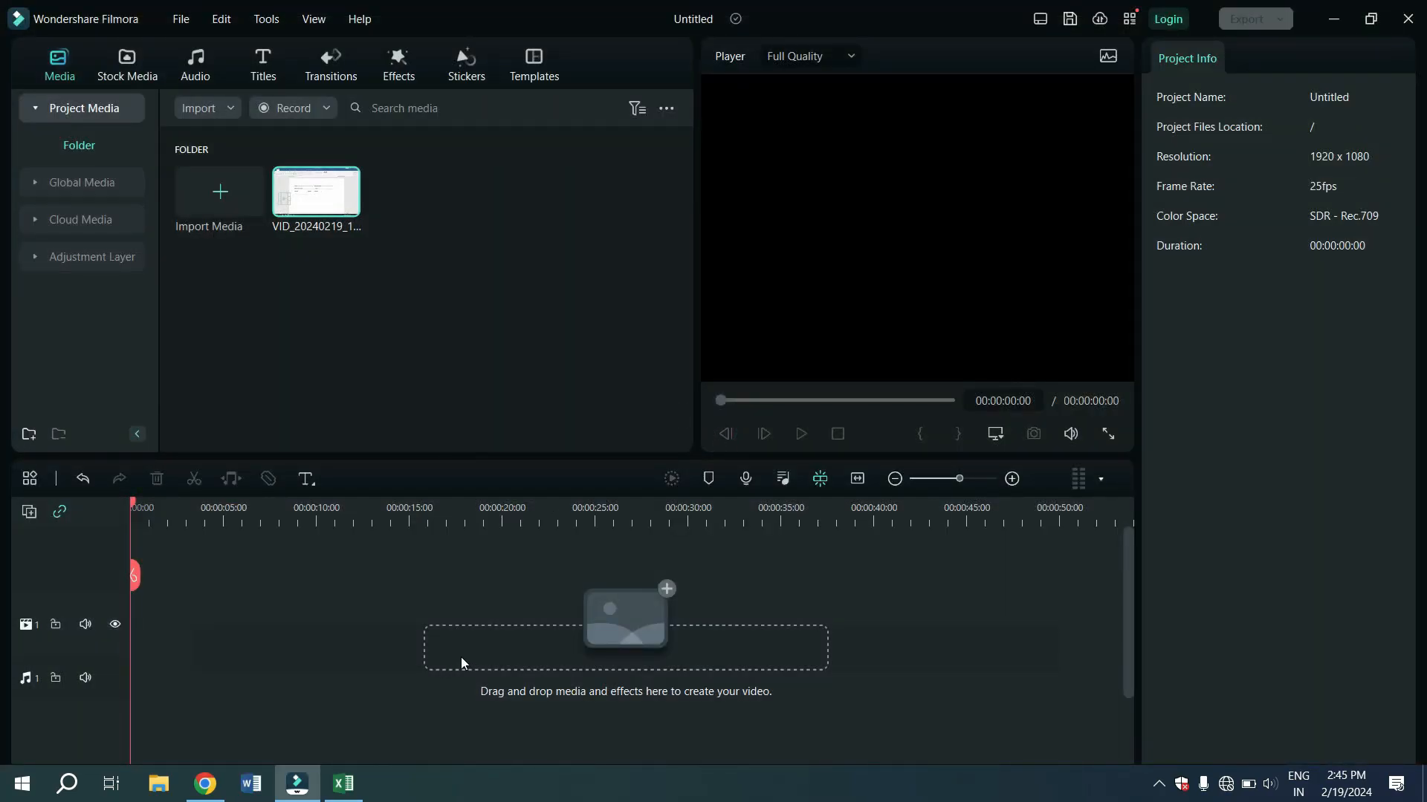
pyautogui.click(1423, 784)
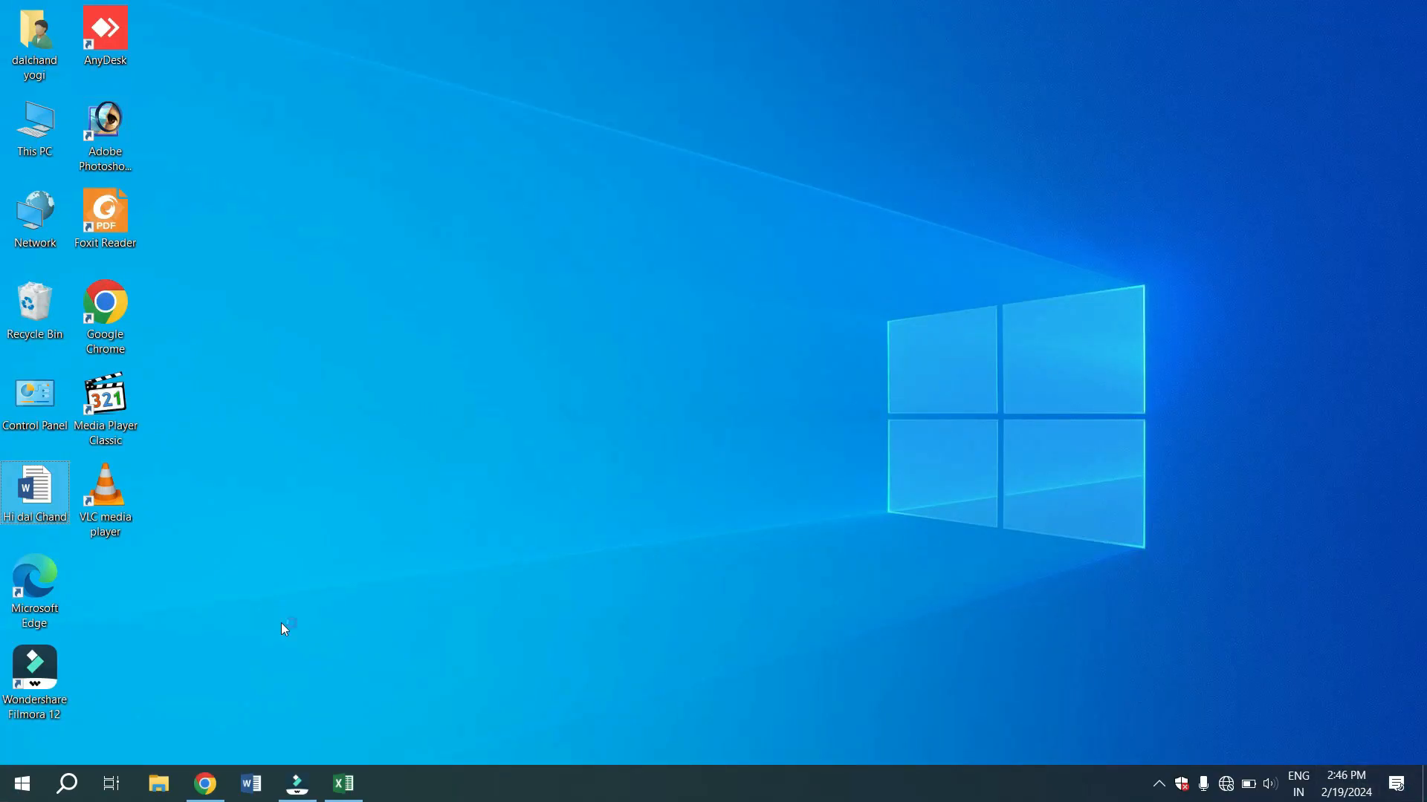
pyautogui.click(256, 785)
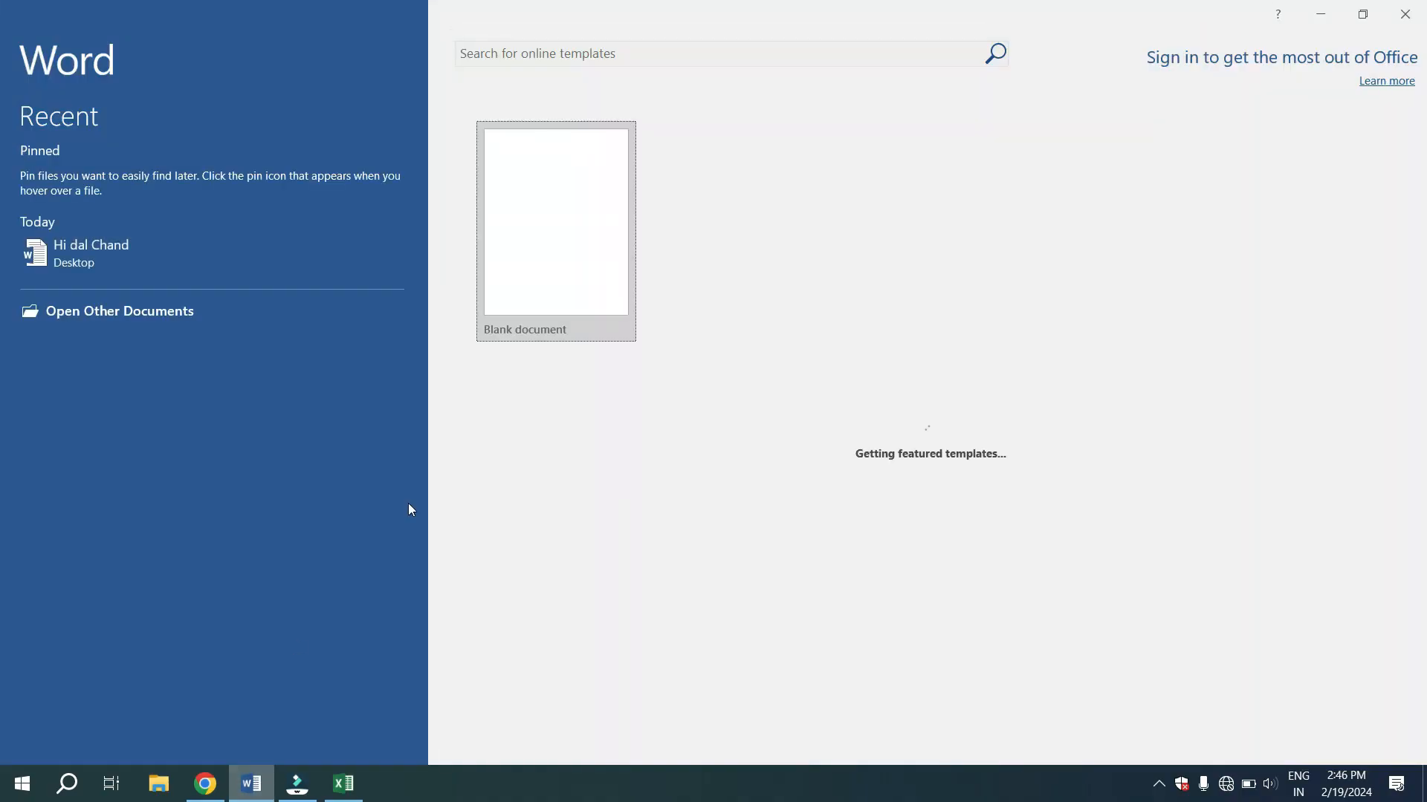
pyautogui.click(572, 244)
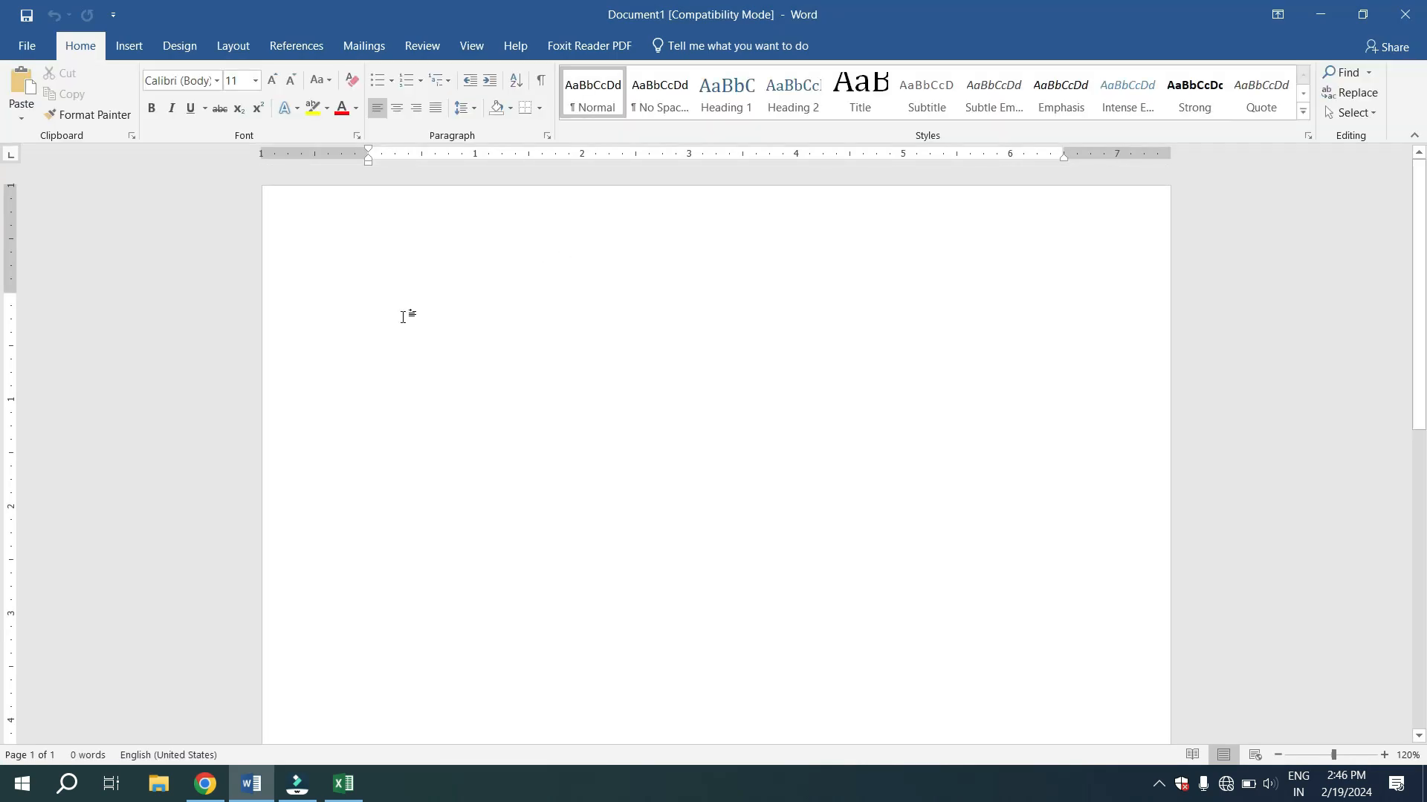
# Recover the unsaved Namefather document dated 2/19/2024 2:45 PM from the unsaved files and open it.
pyautogui.click(27, 46)
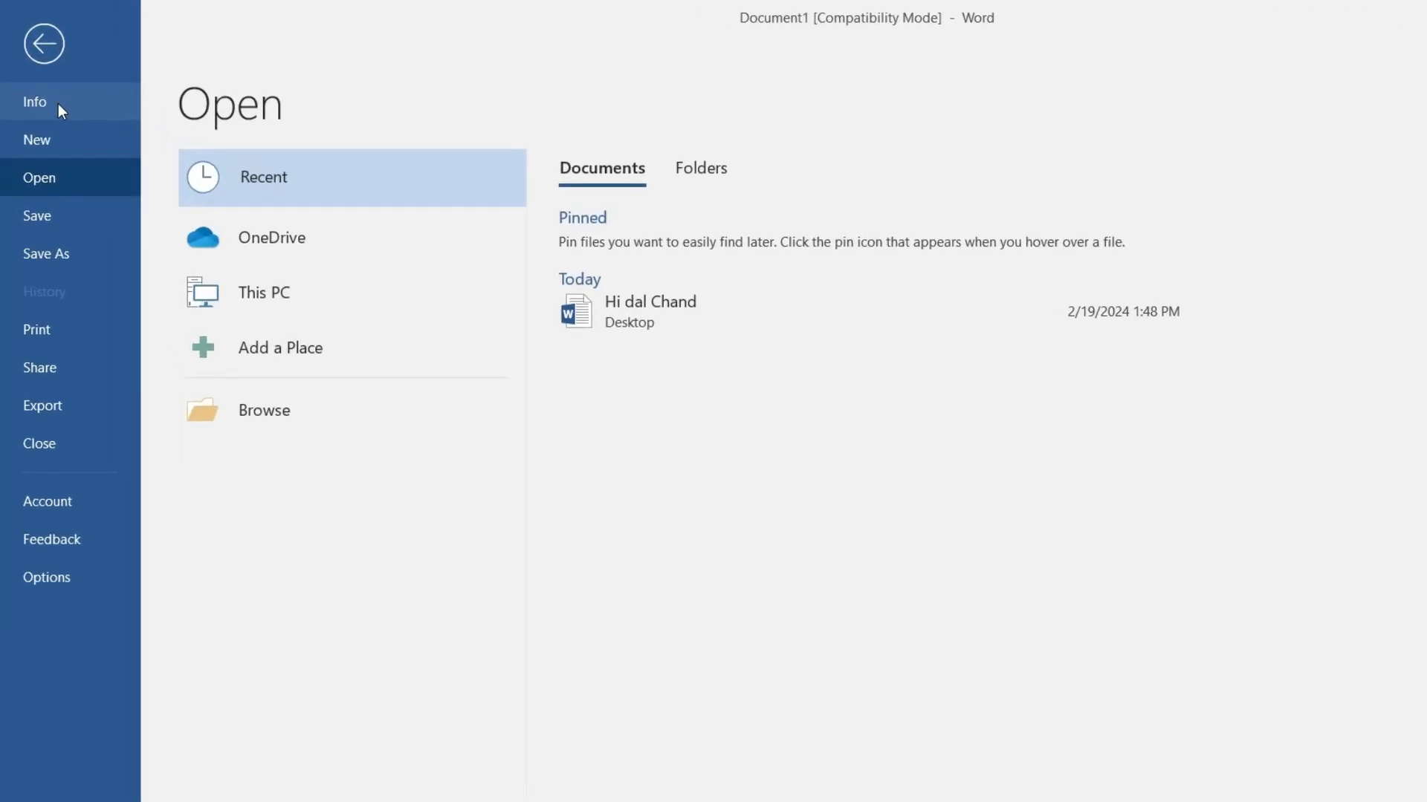
pyautogui.click(58, 104)
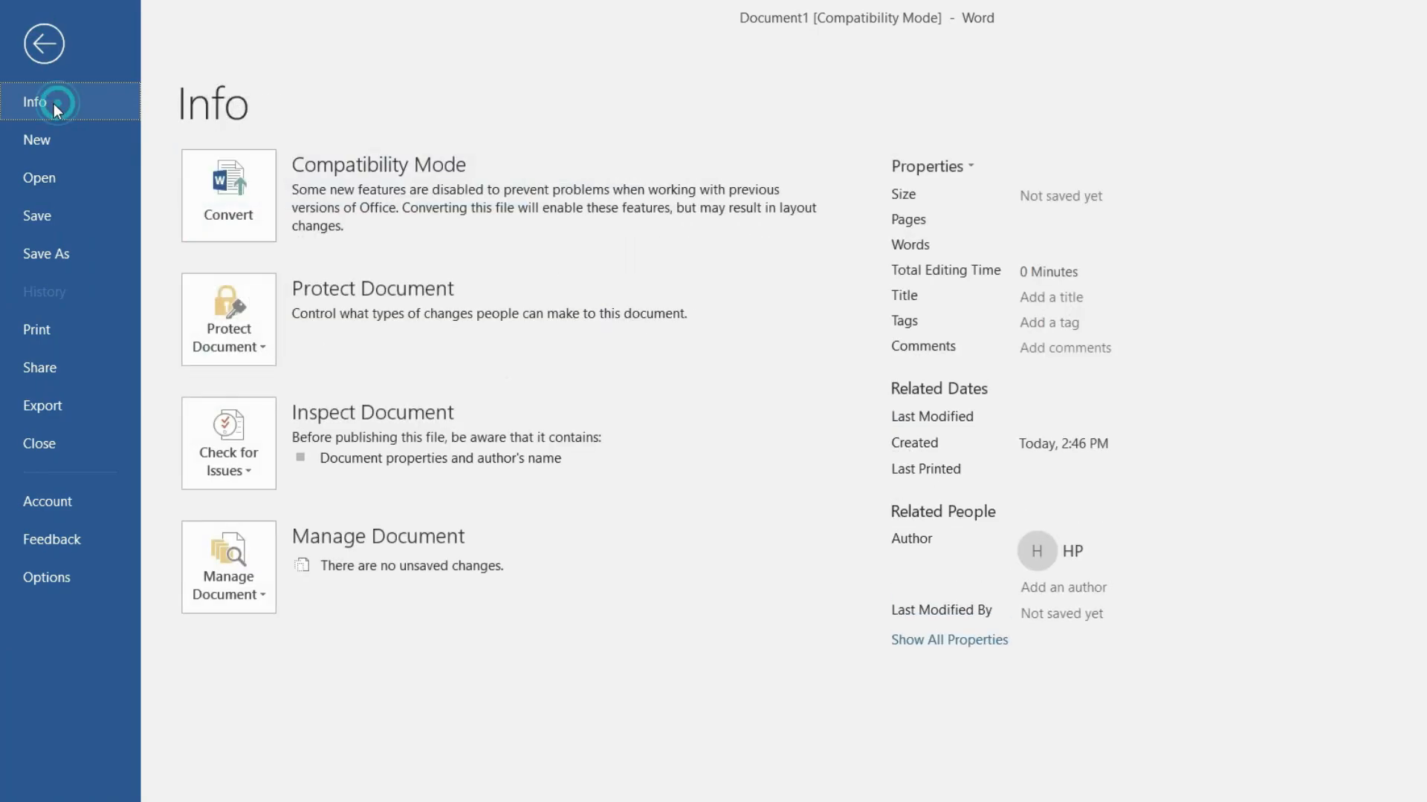
pyautogui.click(259, 596)
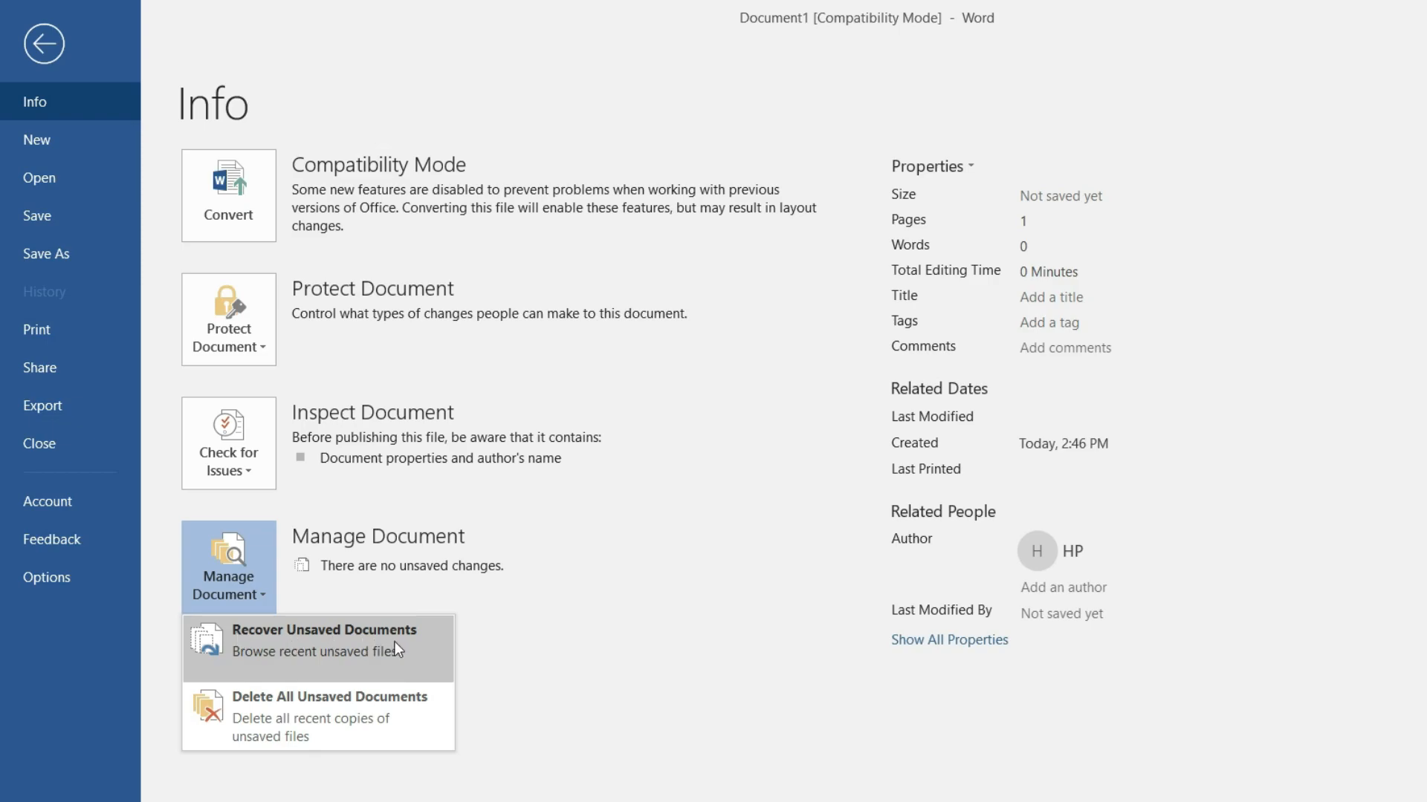
pyautogui.click(303, 644)
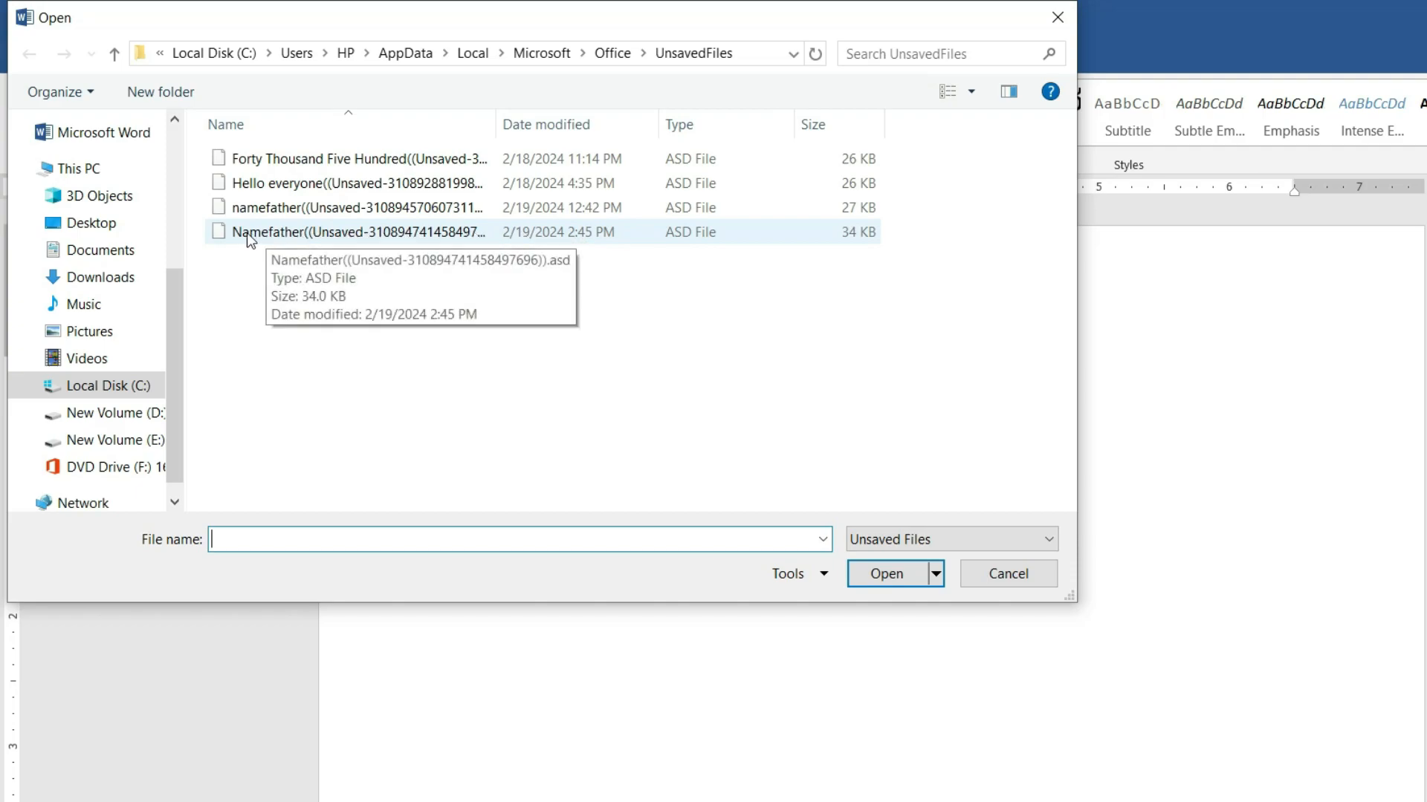
pyautogui.click(312, 236)
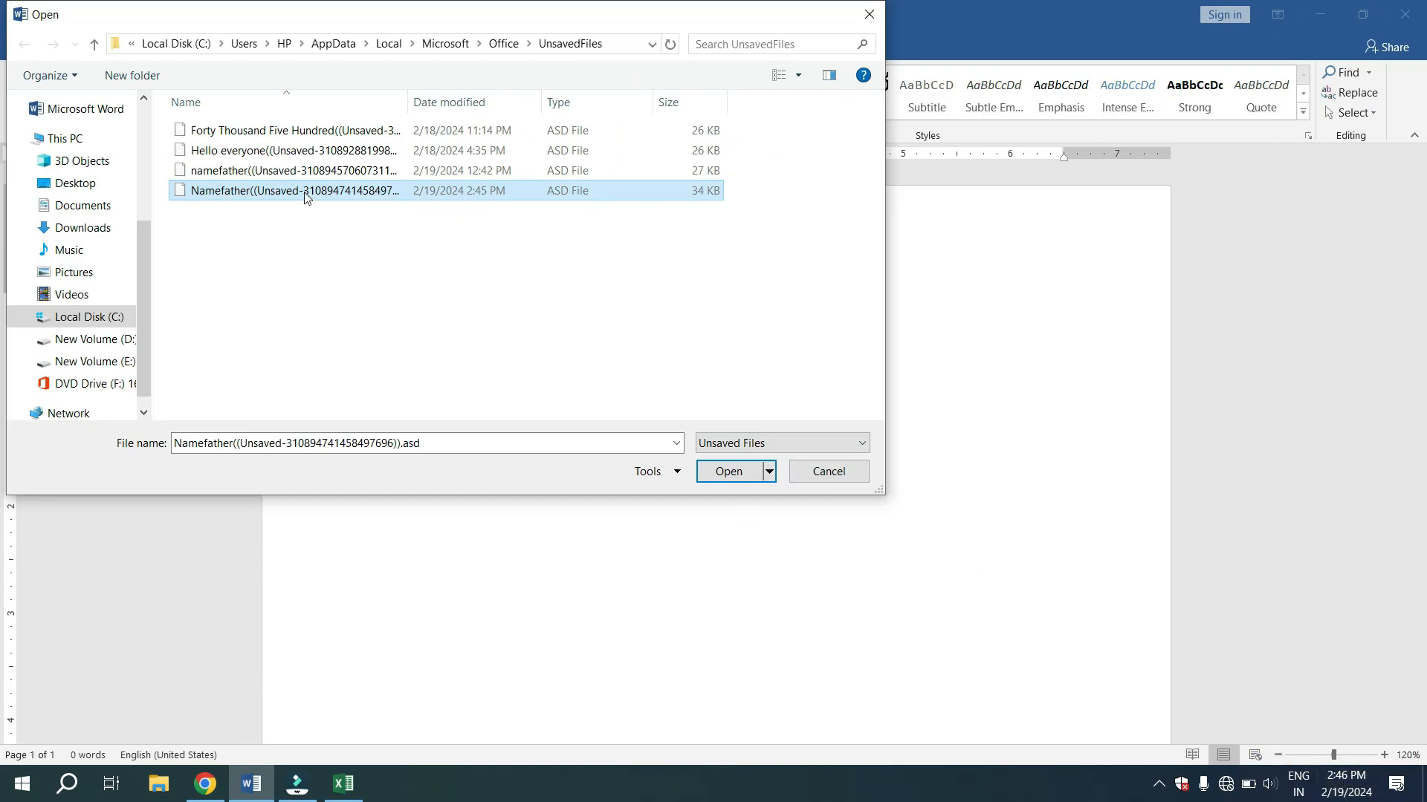
pyautogui.click(737, 474)
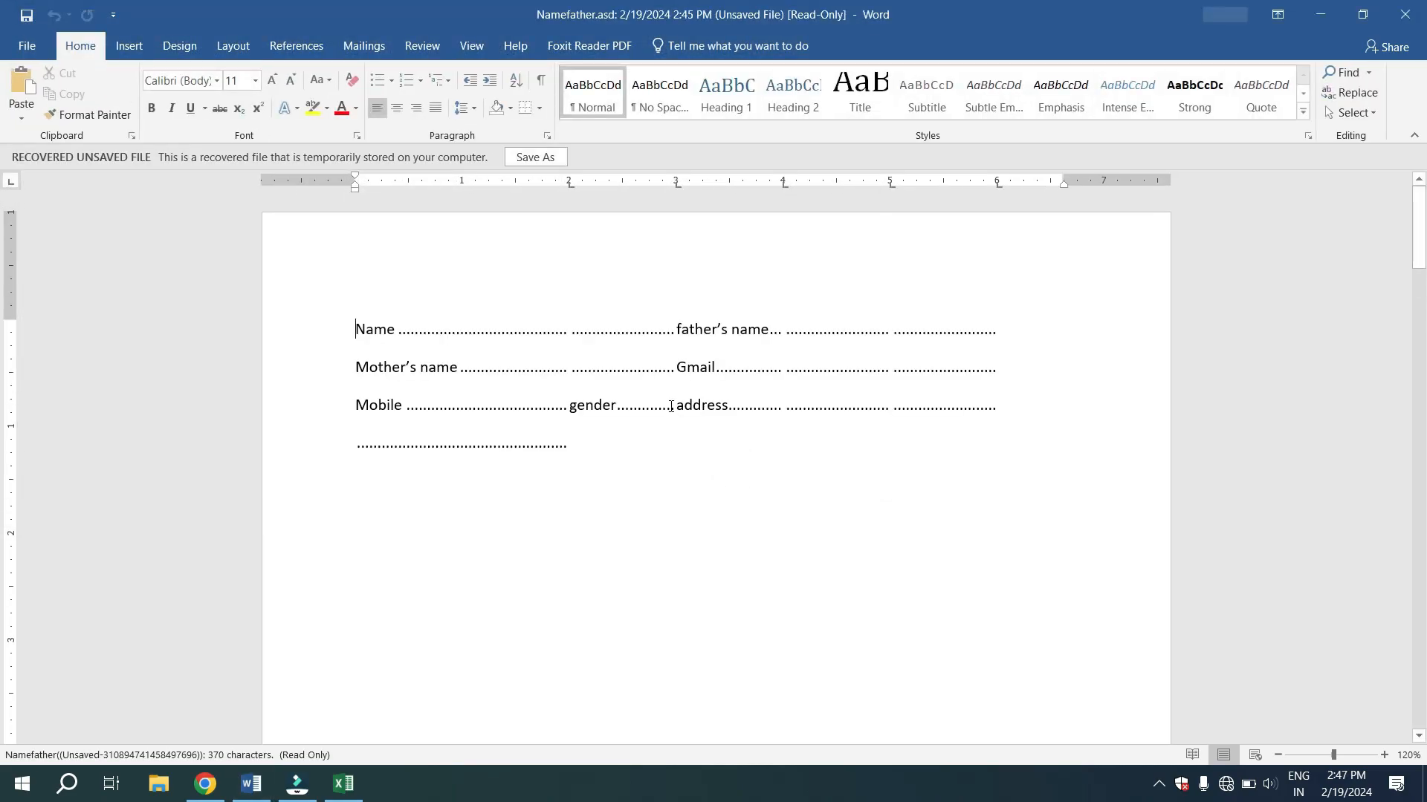
# Check all pages of the recovered document for the dotted form, the table and the spelled-out number.
pyautogui.scroll(-10, 590, 430)
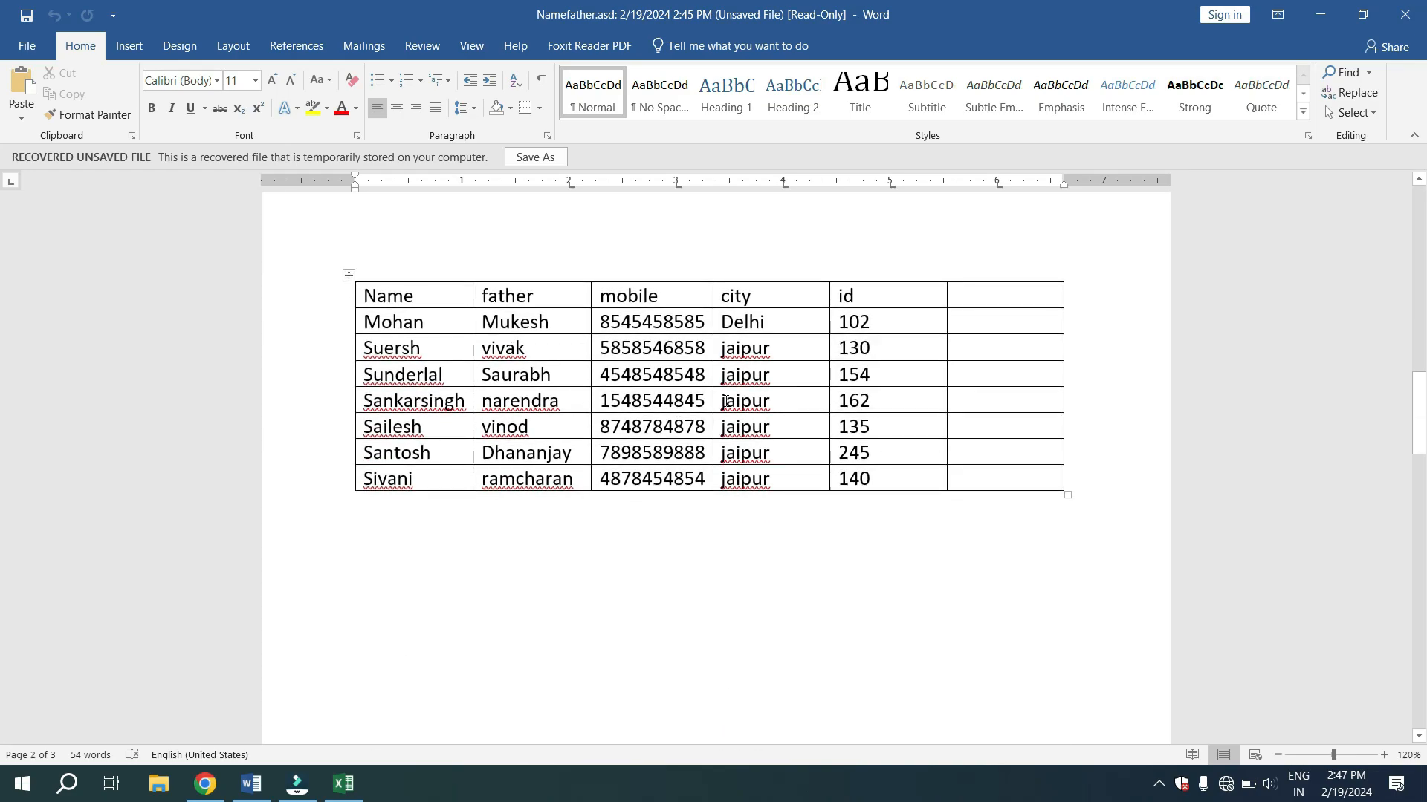
pyautogui.scroll(-10, 638, 412)
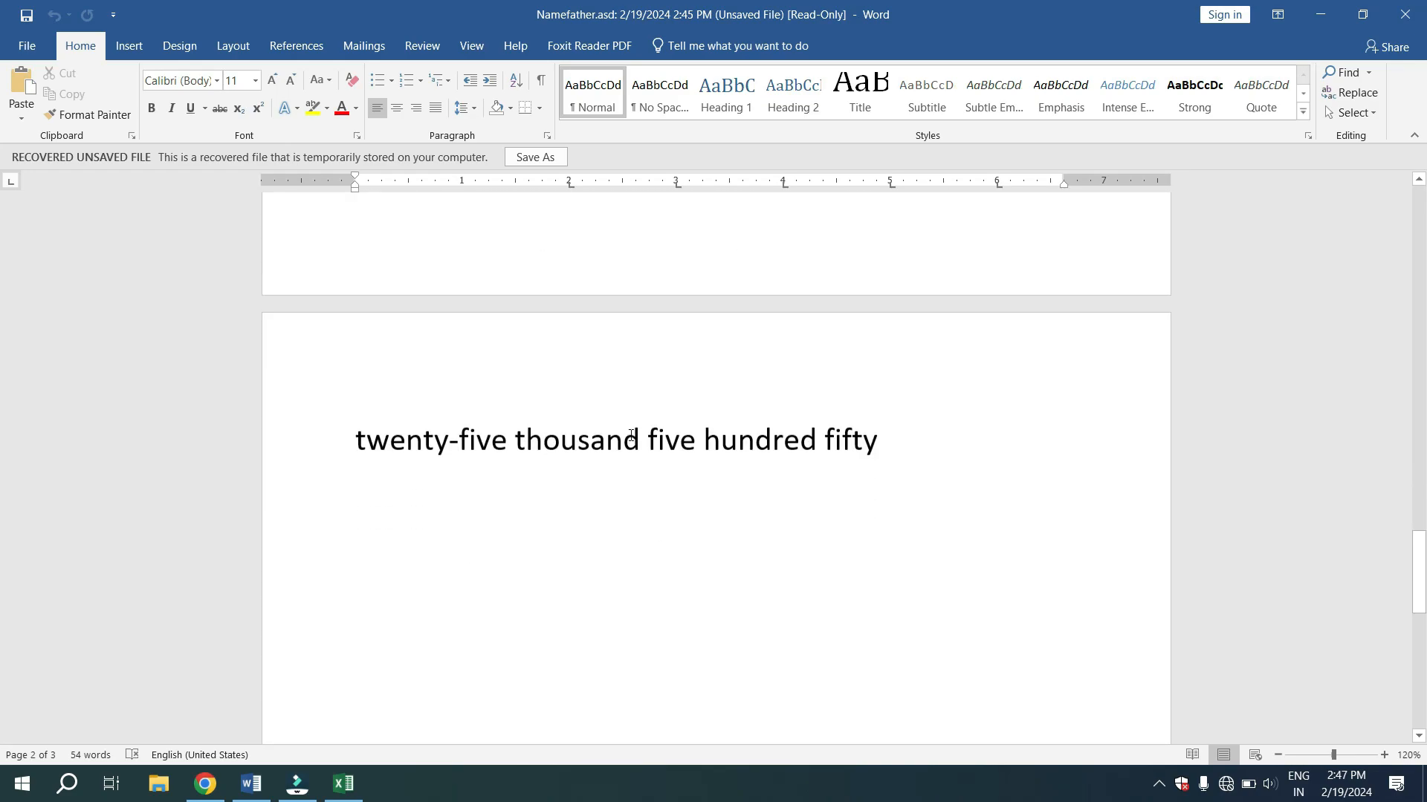
pyautogui.scroll(-2, 615, 419)
pyautogui.scroll(8, 621, 414)
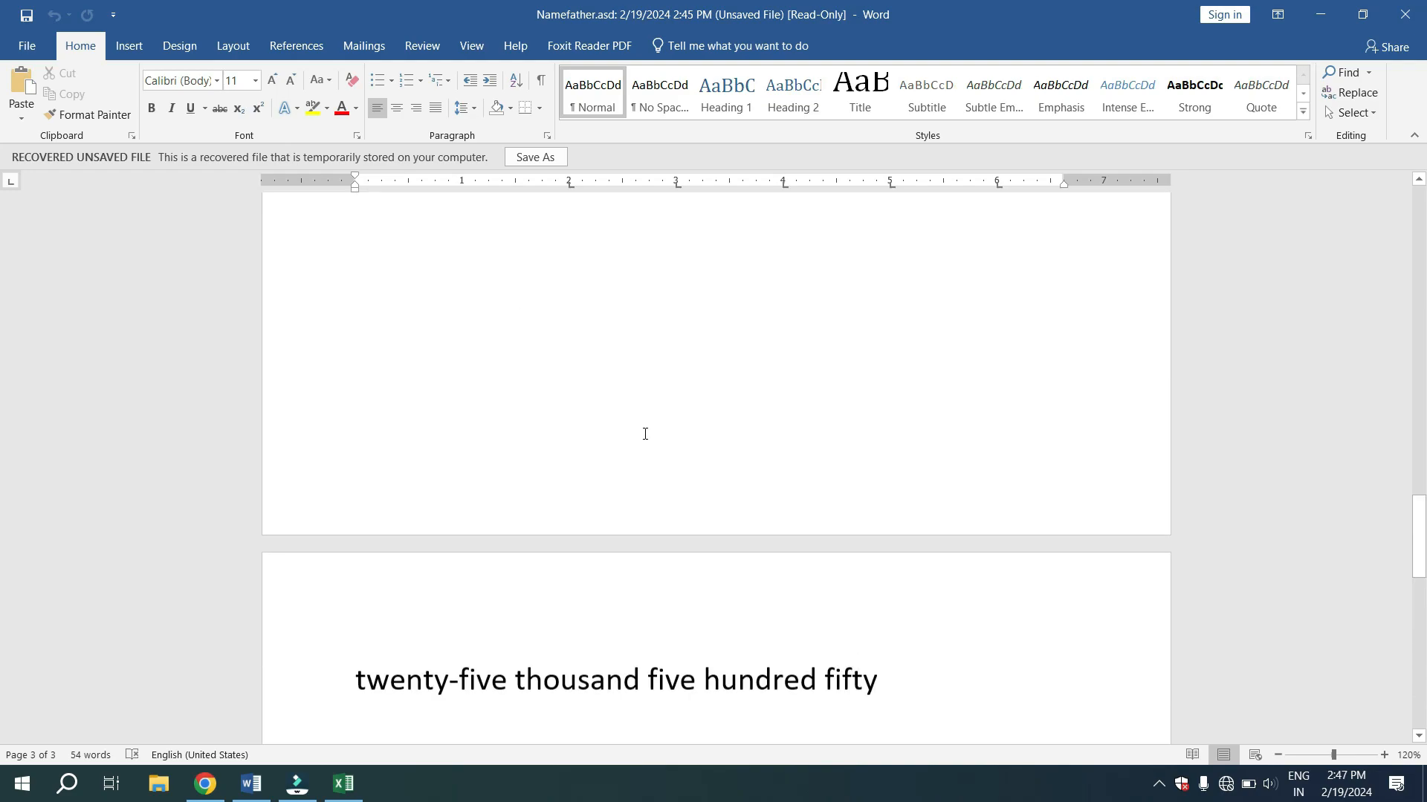
pyautogui.scroll(15, 647, 438)
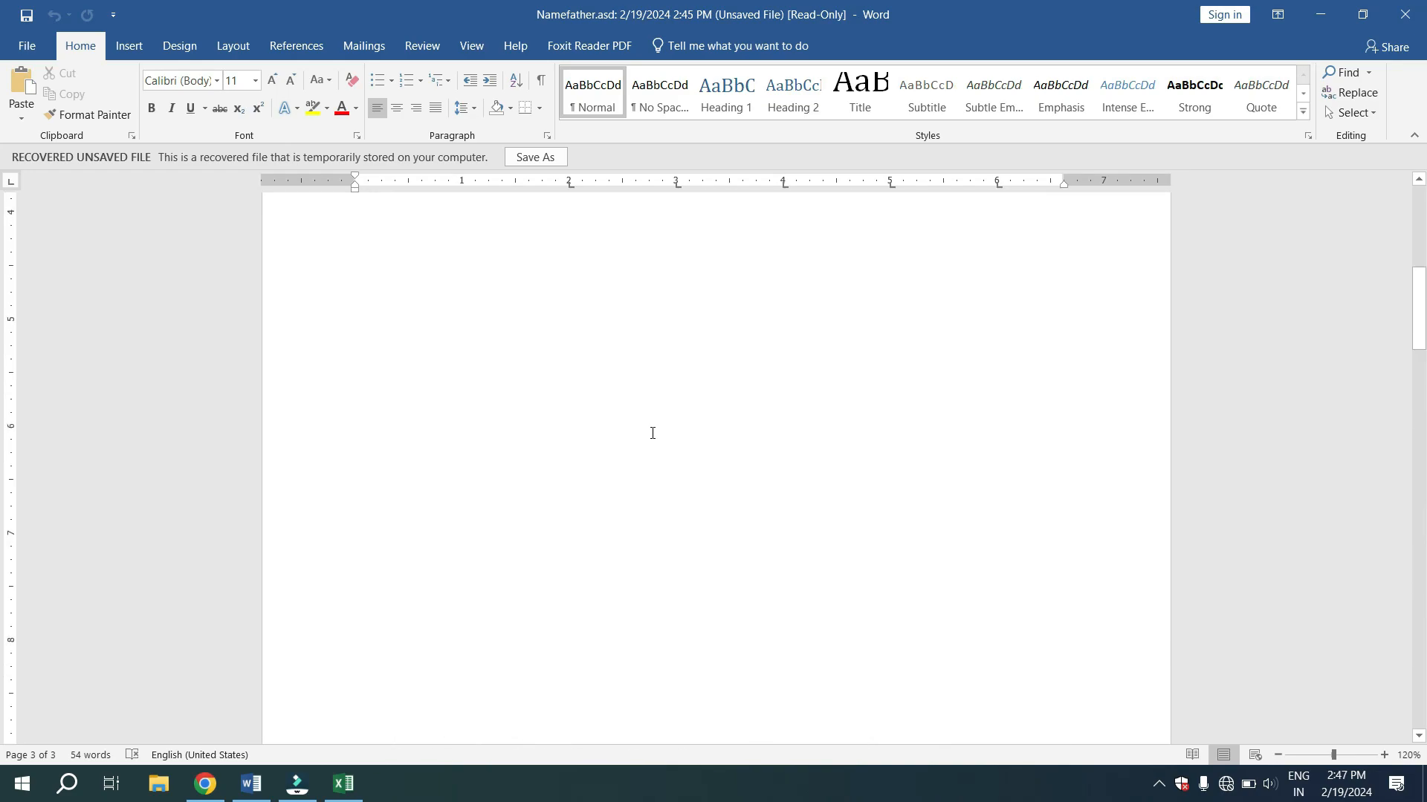
pyautogui.scroll(3, 660, 430)
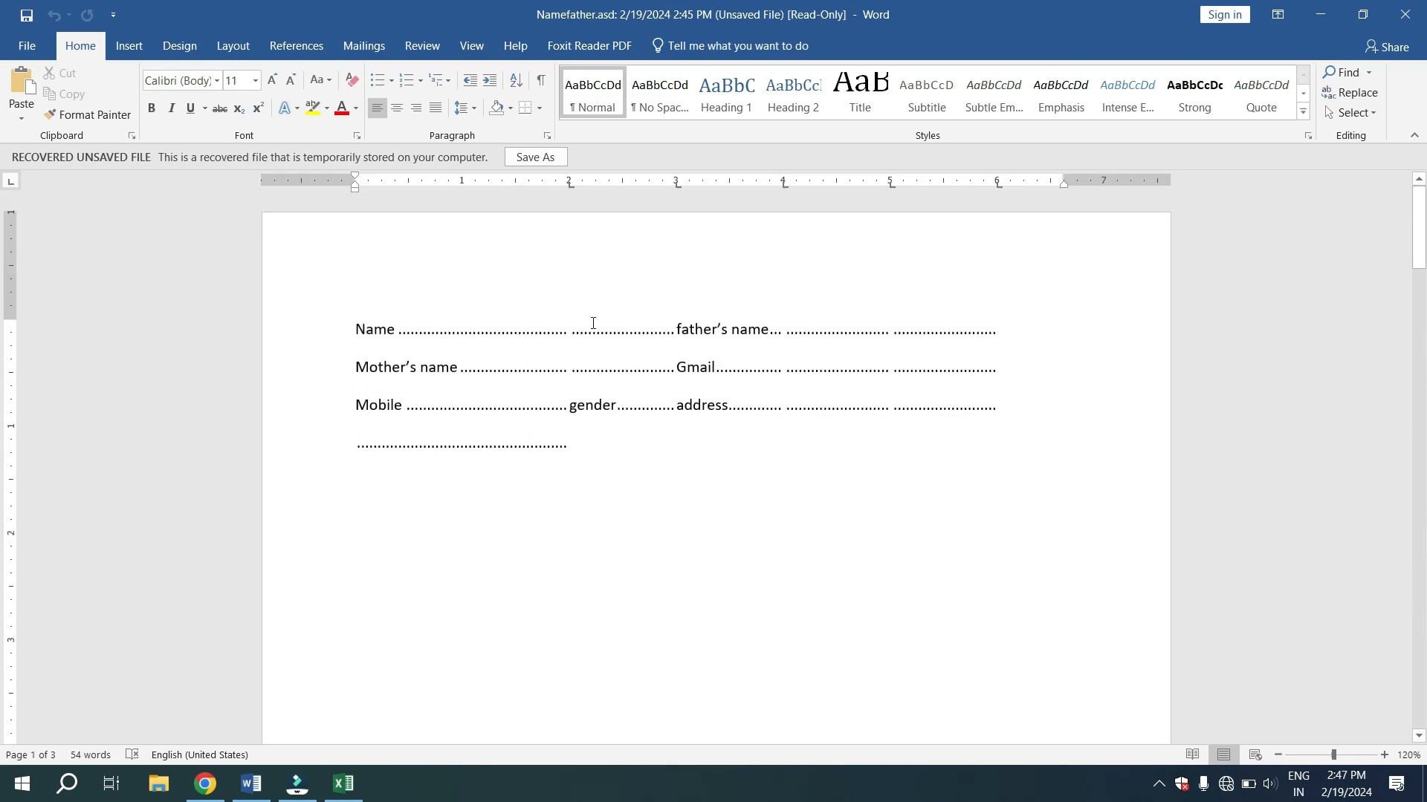
pyautogui.click(533, 157)
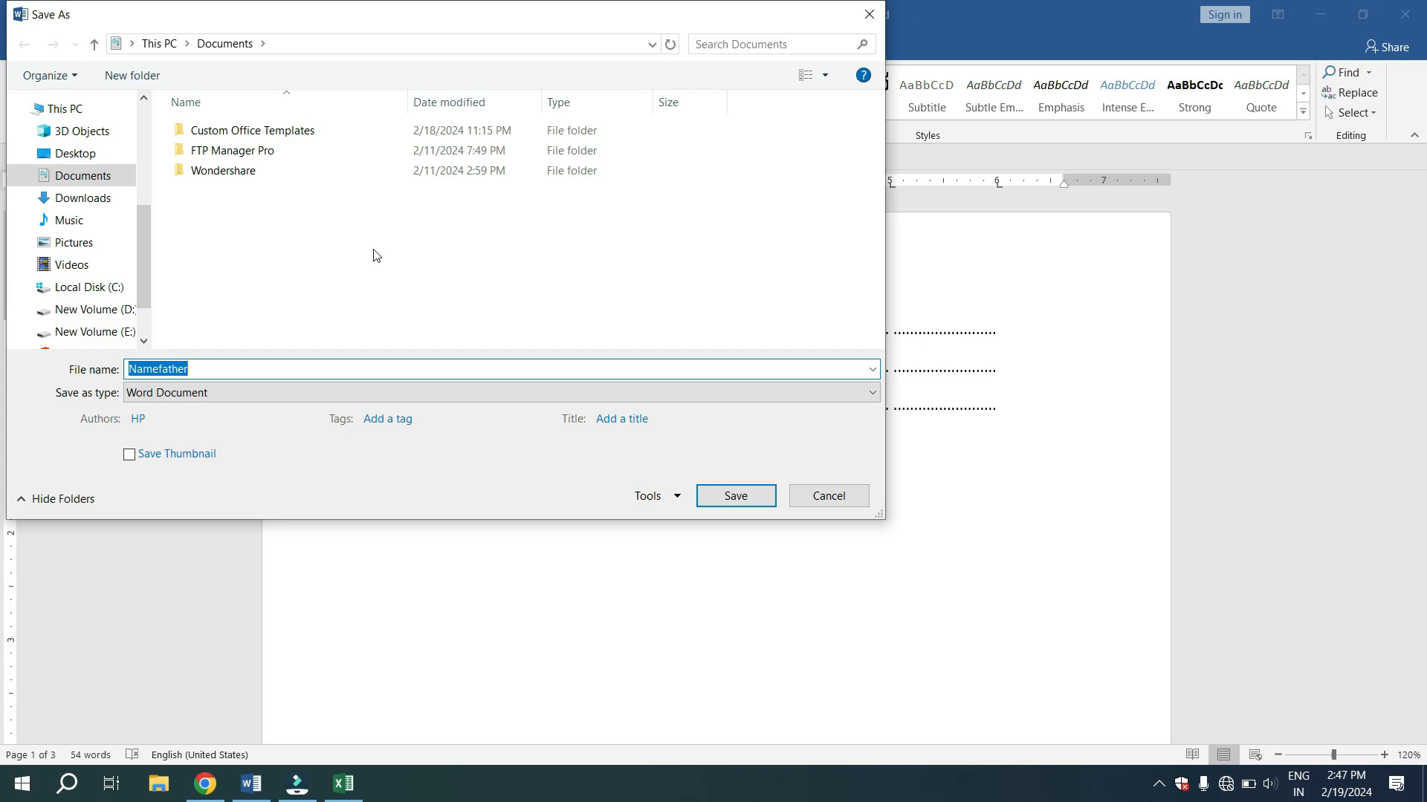
pyautogui.click(845, 498)
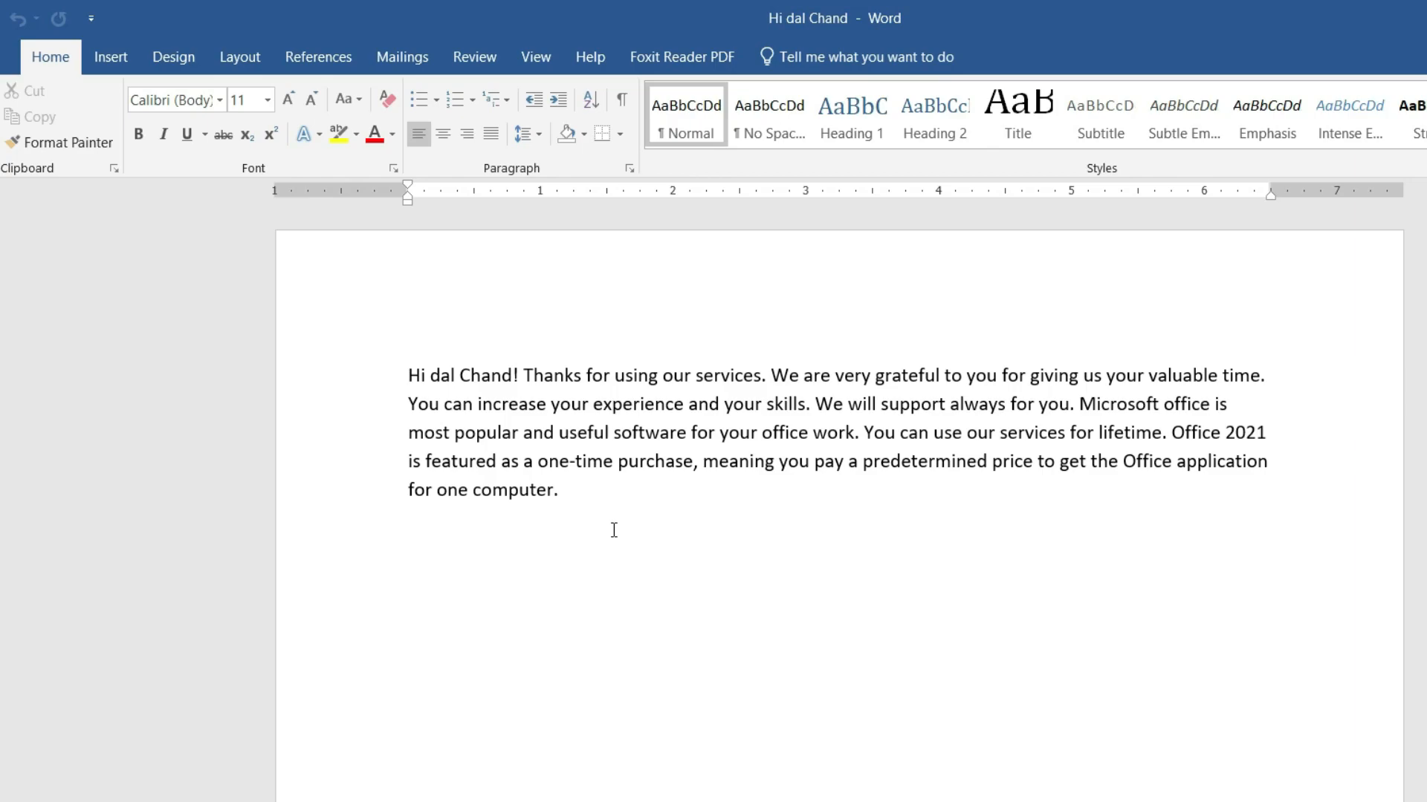
# Select the whole English paragraph and translate the selection with Microsoft Translator.
pyautogui.click(480, 60)
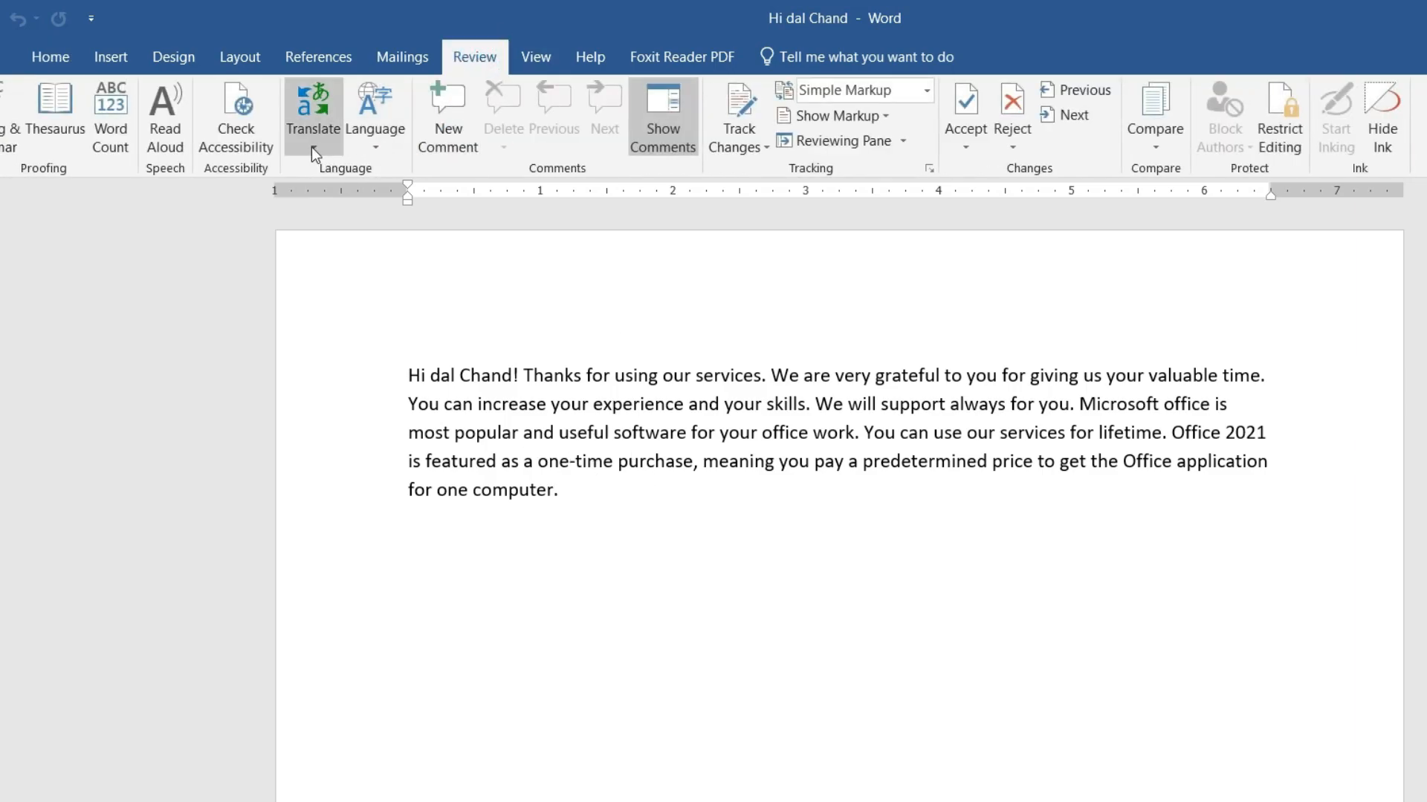
pyautogui.click(312, 147)
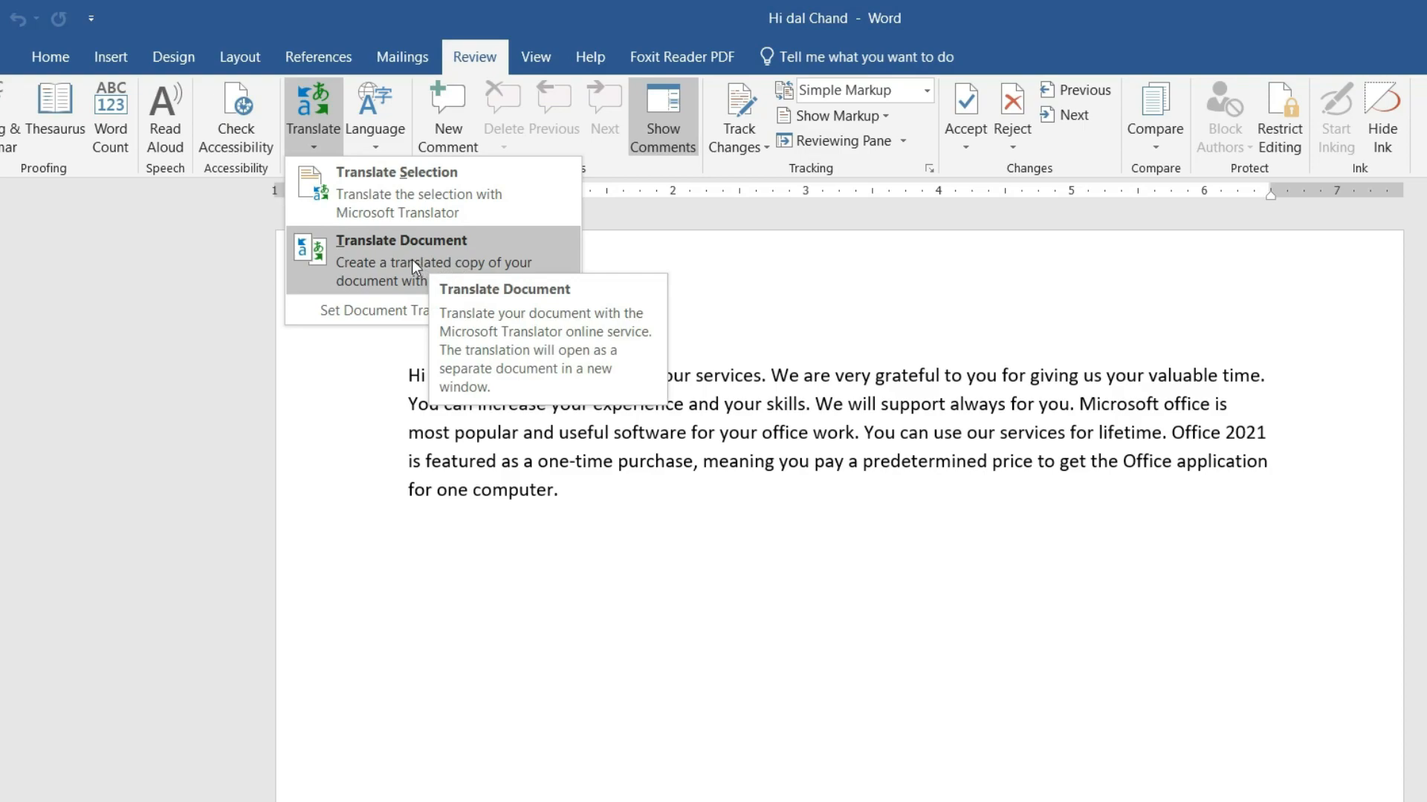
pyautogui.click(550, 493)
pyautogui.moveTo(550, 493); pyautogui.dragTo(416, 369)
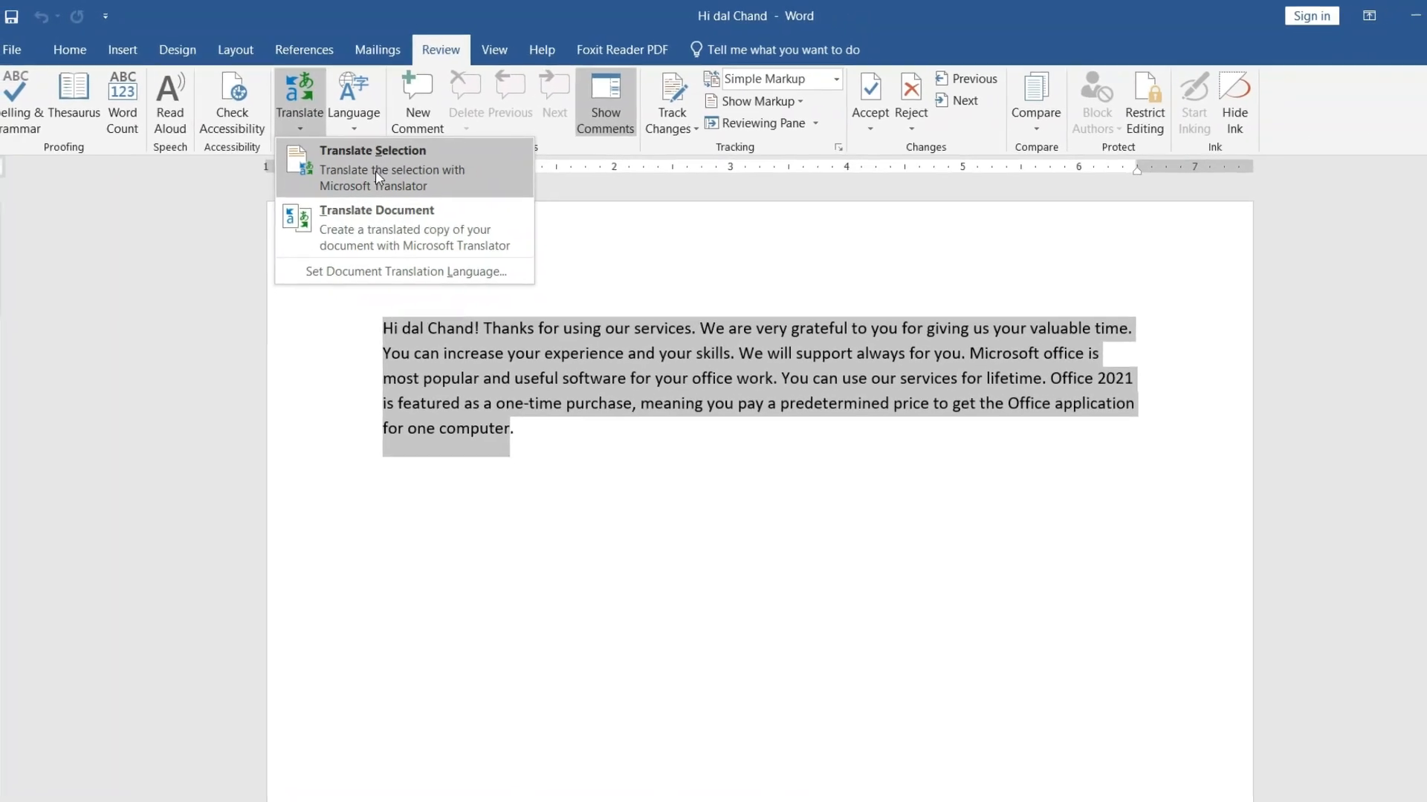
pyautogui.click(376, 171)
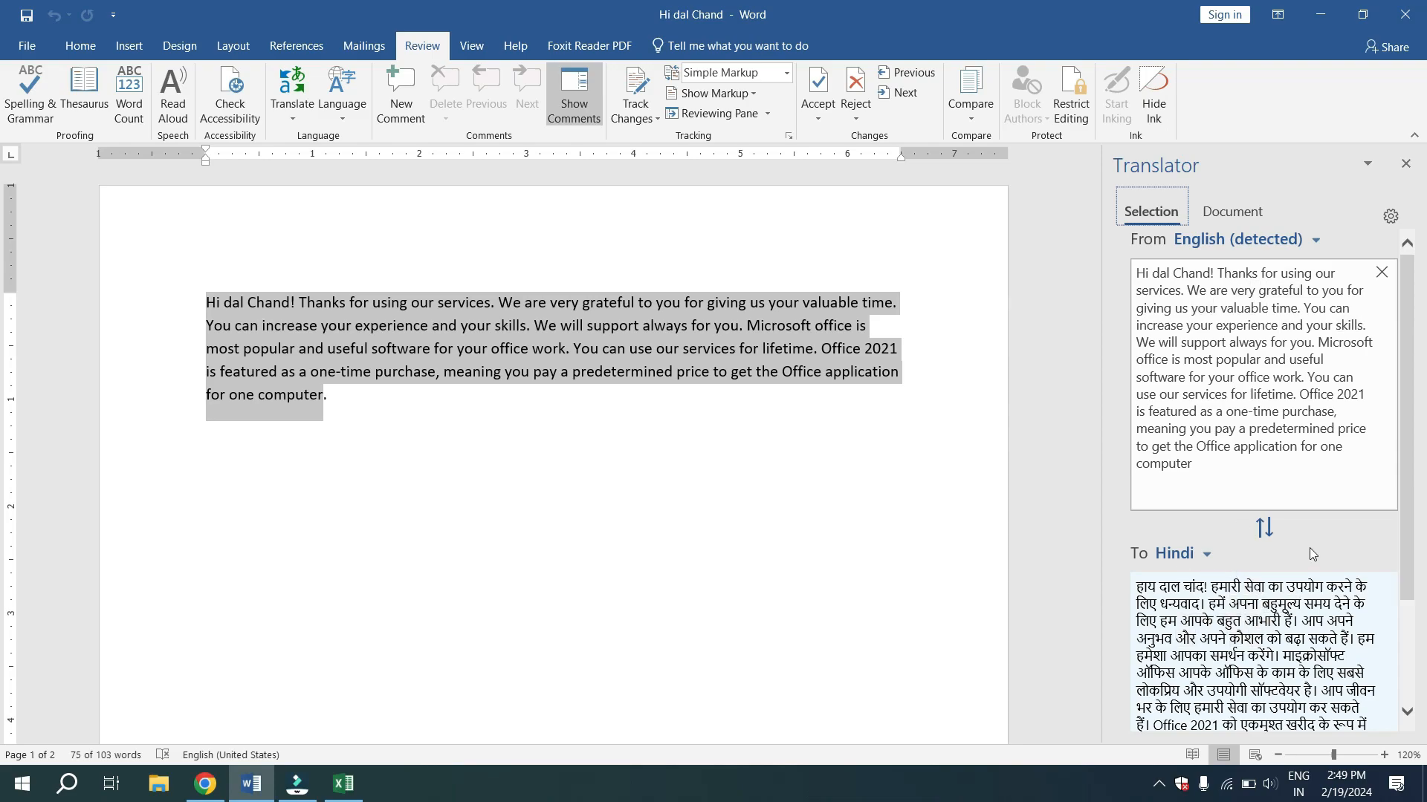
# Change the translation's target language from the language list to Gujarati.
pyautogui.scroll(-2, 1308, 556)
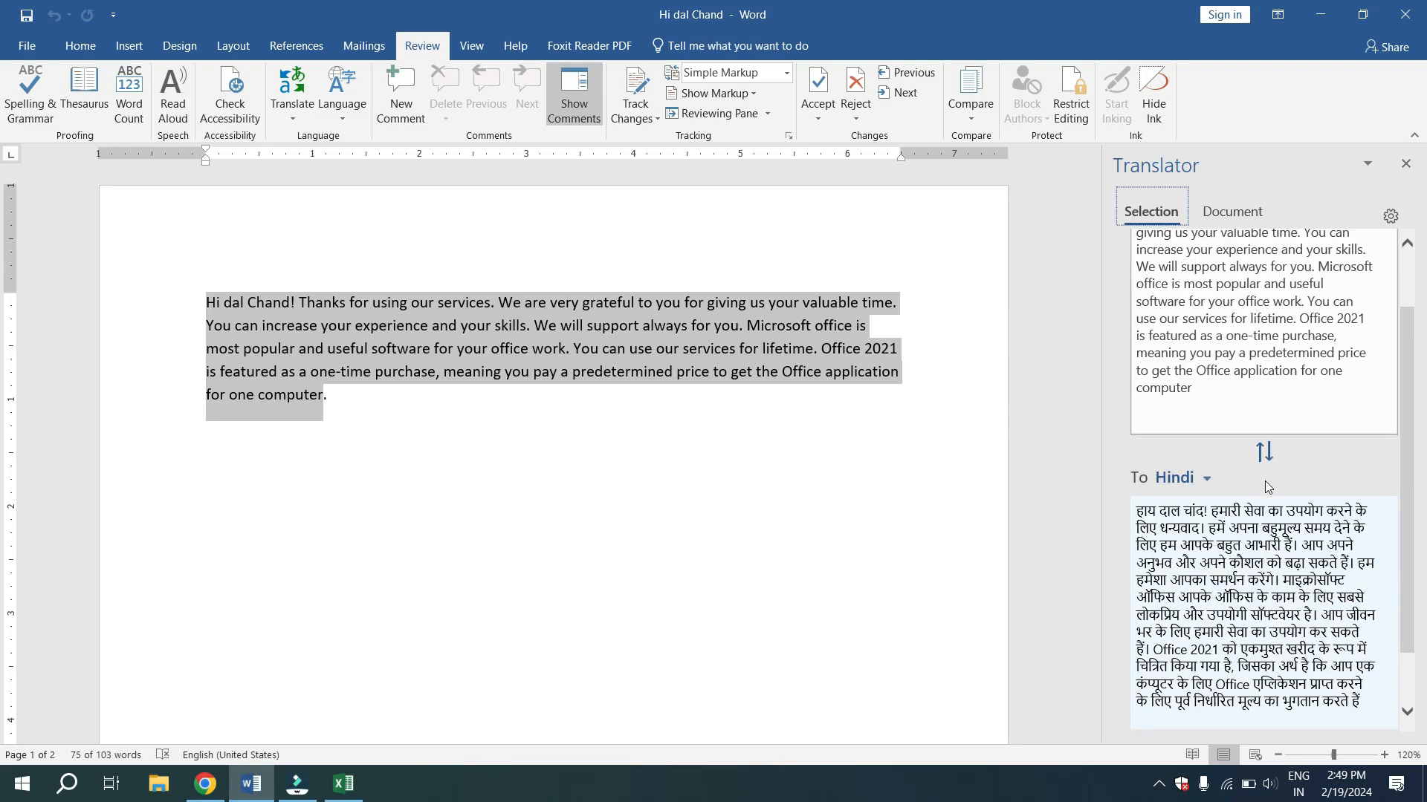
pyautogui.click(1206, 482)
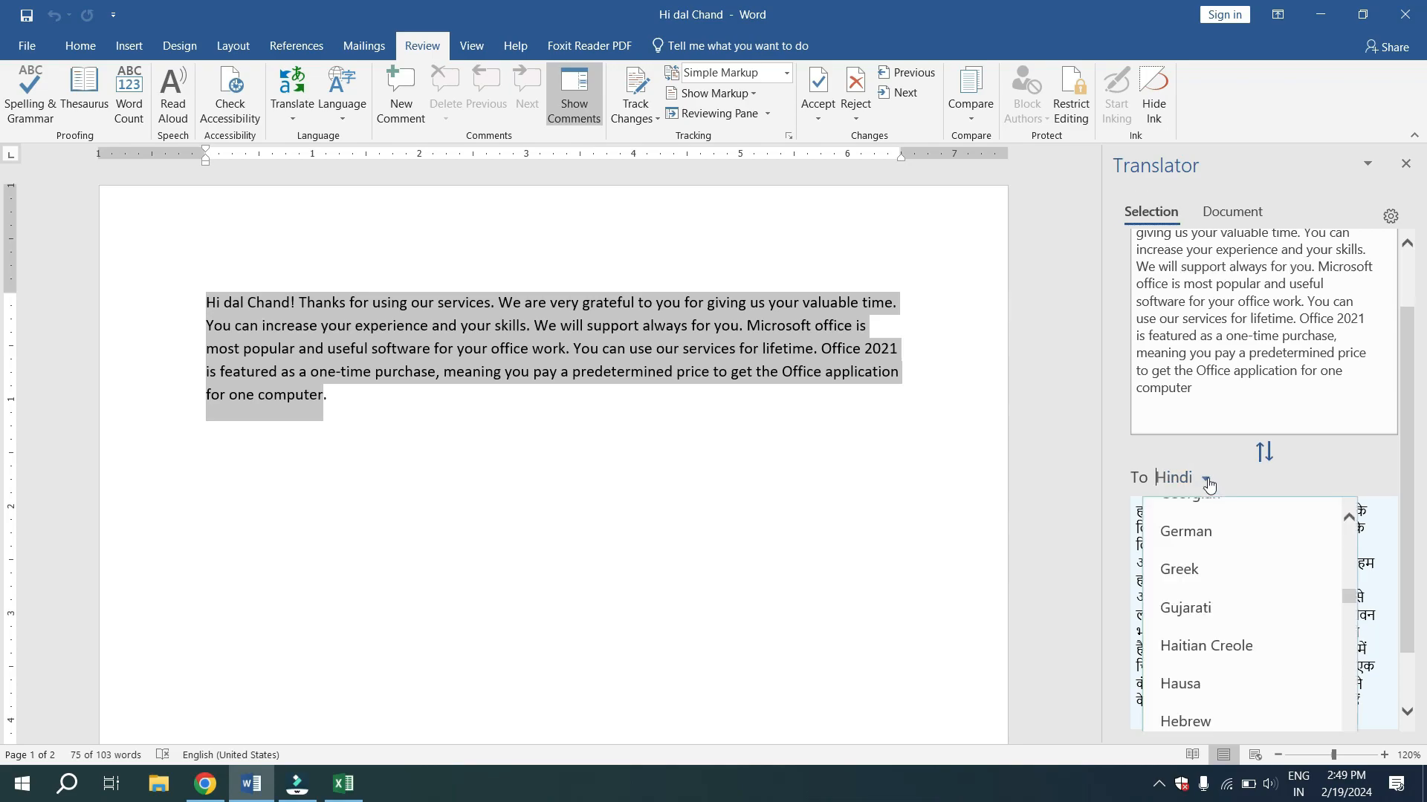
pyautogui.scroll(-1, 1198, 623)
pyautogui.scroll(-4, 1198, 623)
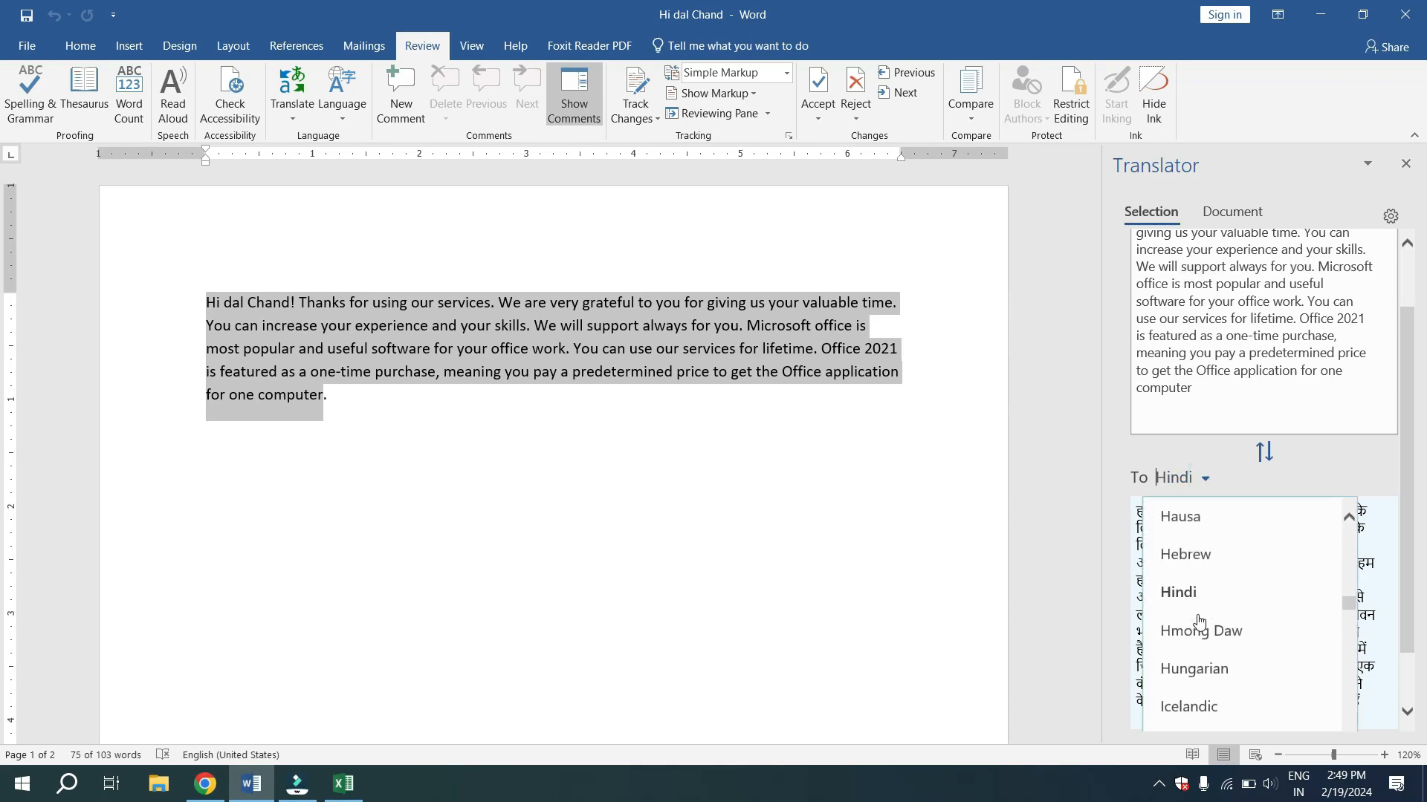
pyautogui.scroll(-5, 1198, 622)
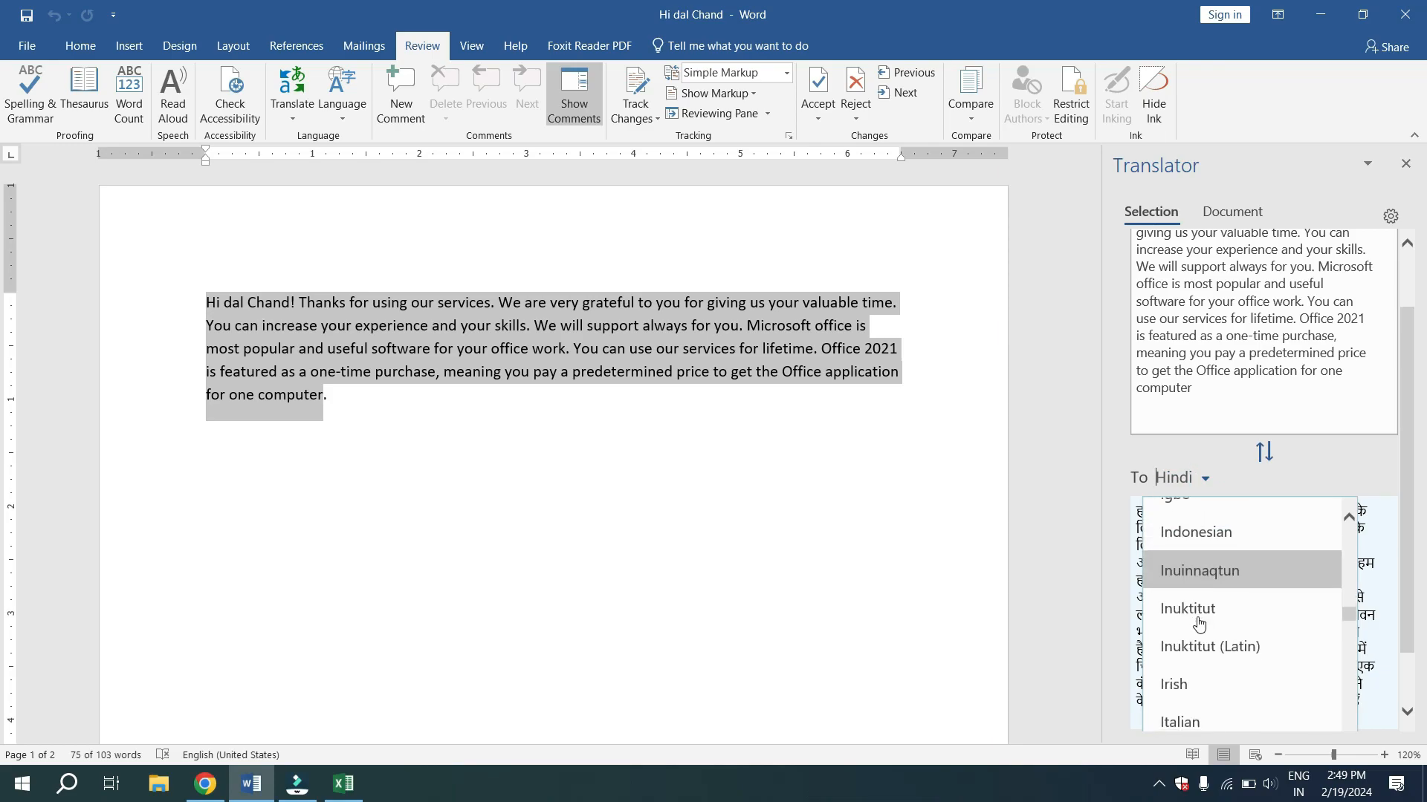
pyautogui.scroll(5, 1202, 623)
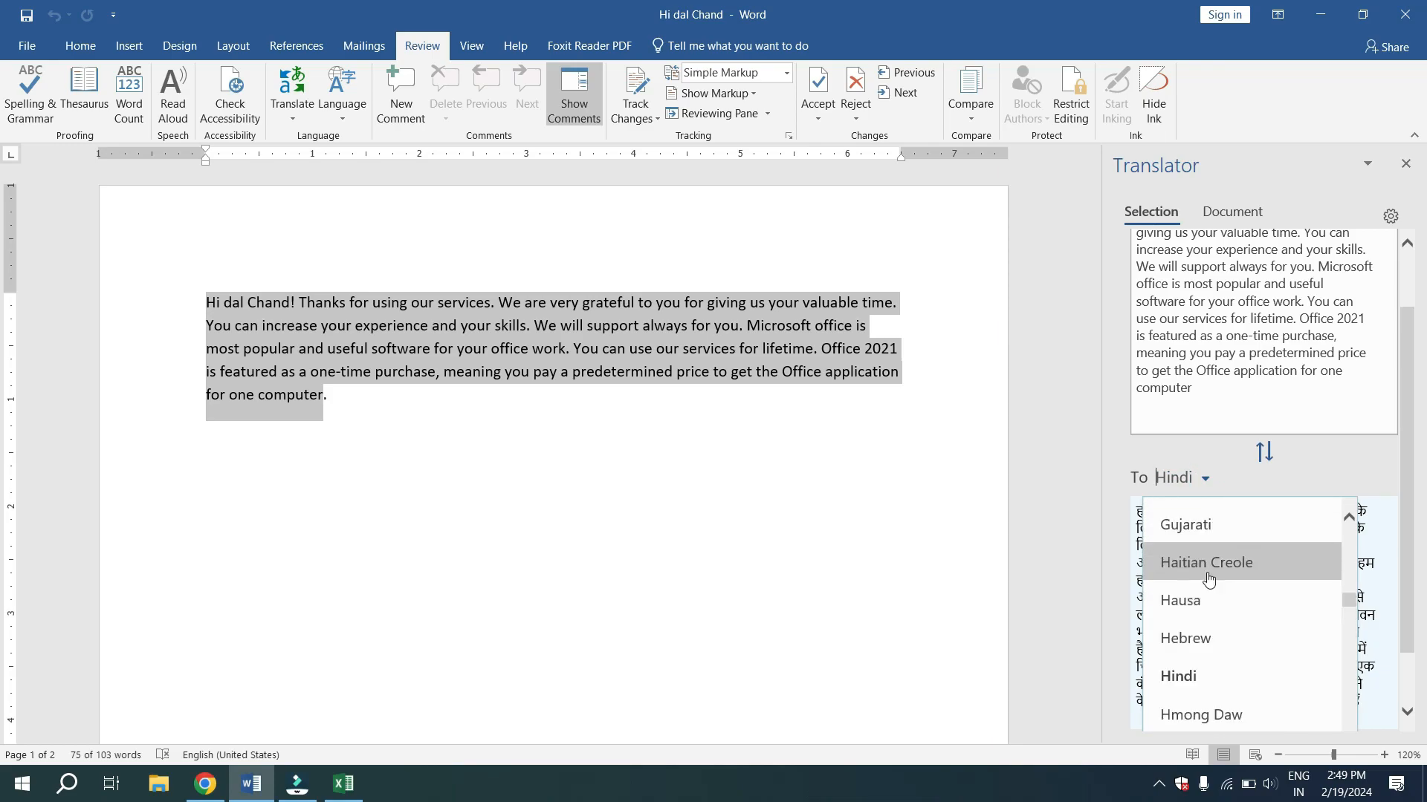
pyautogui.click(1202, 535)
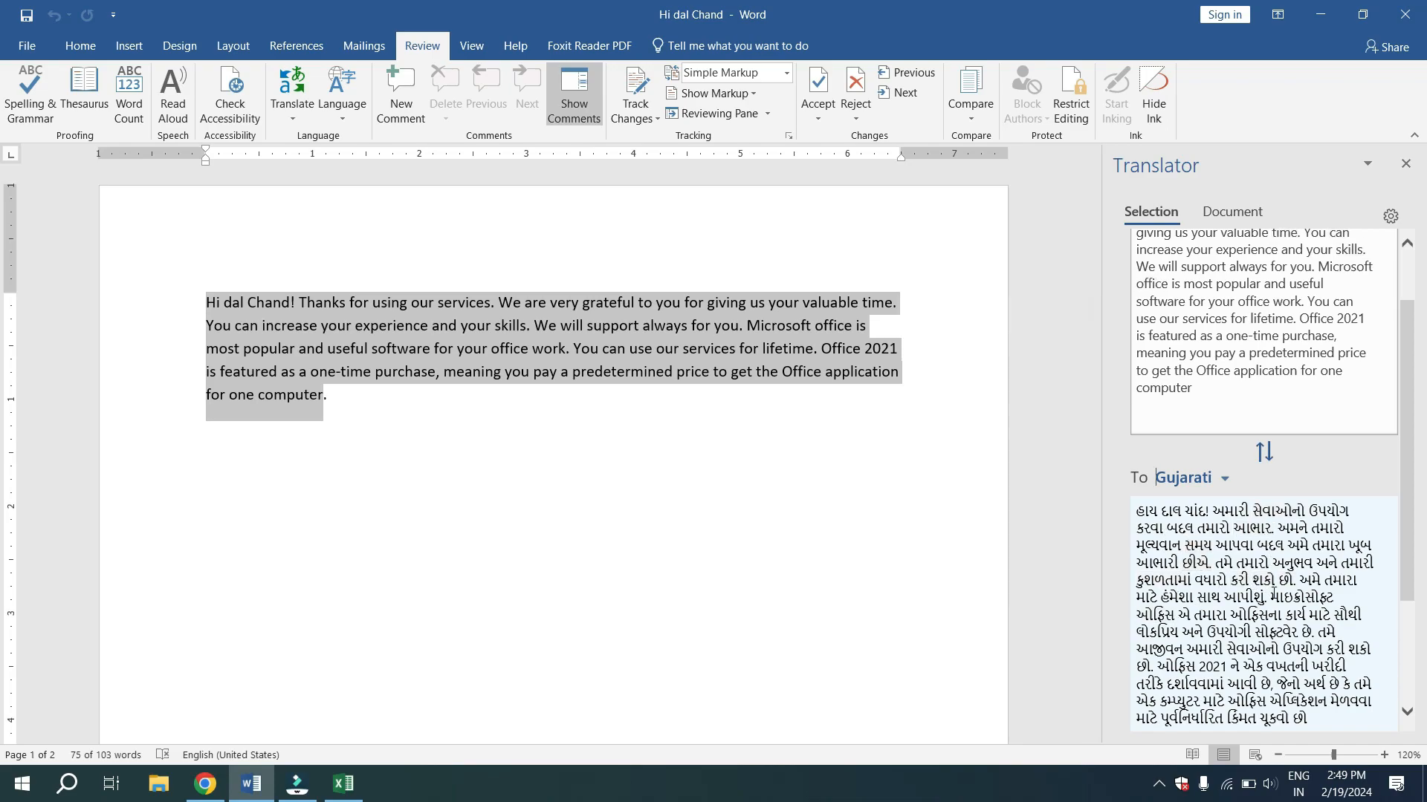
# Insert the Gujarati translation in place of the selected English paragraph and inspect it in the document.
pyautogui.scroll(-1, 1277, 598)
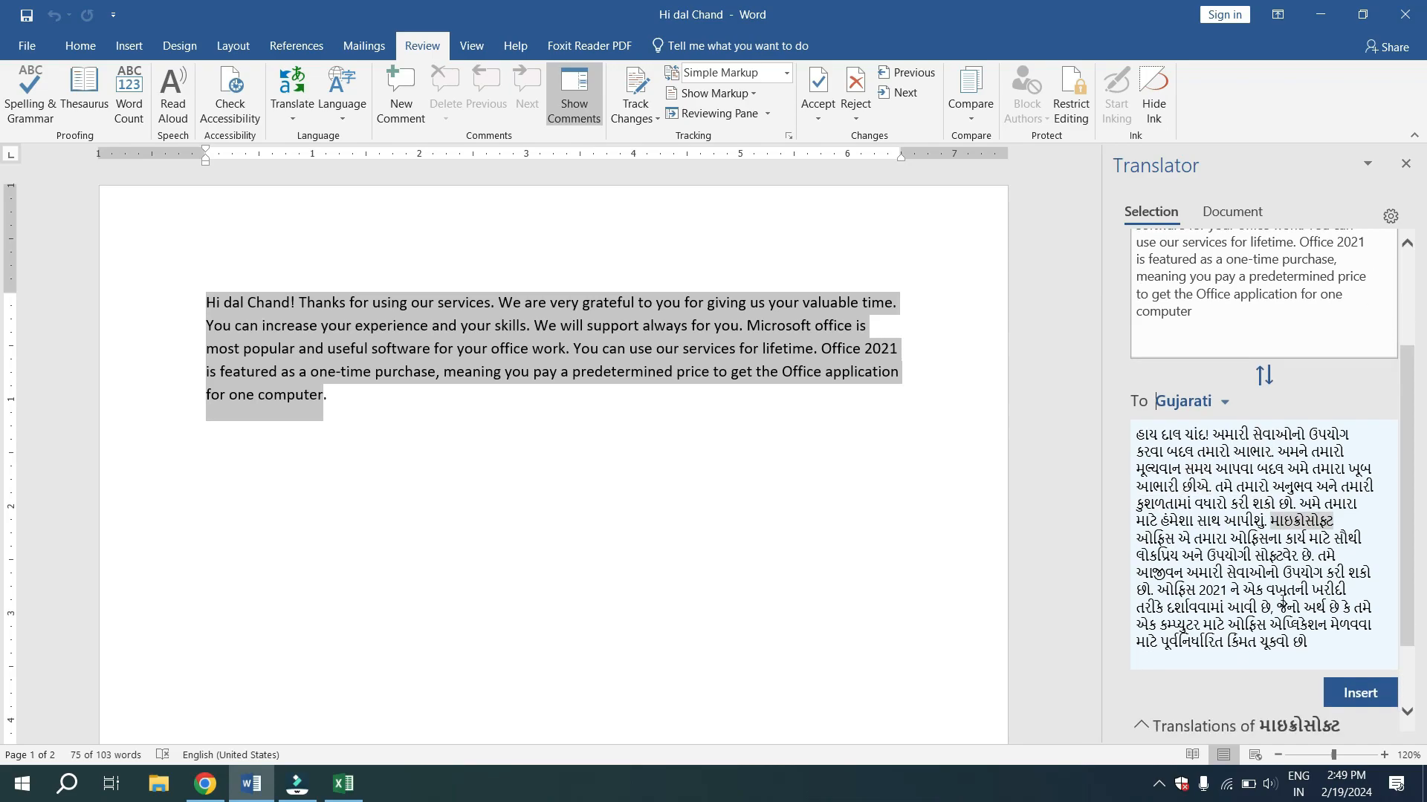
pyautogui.click(1365, 699)
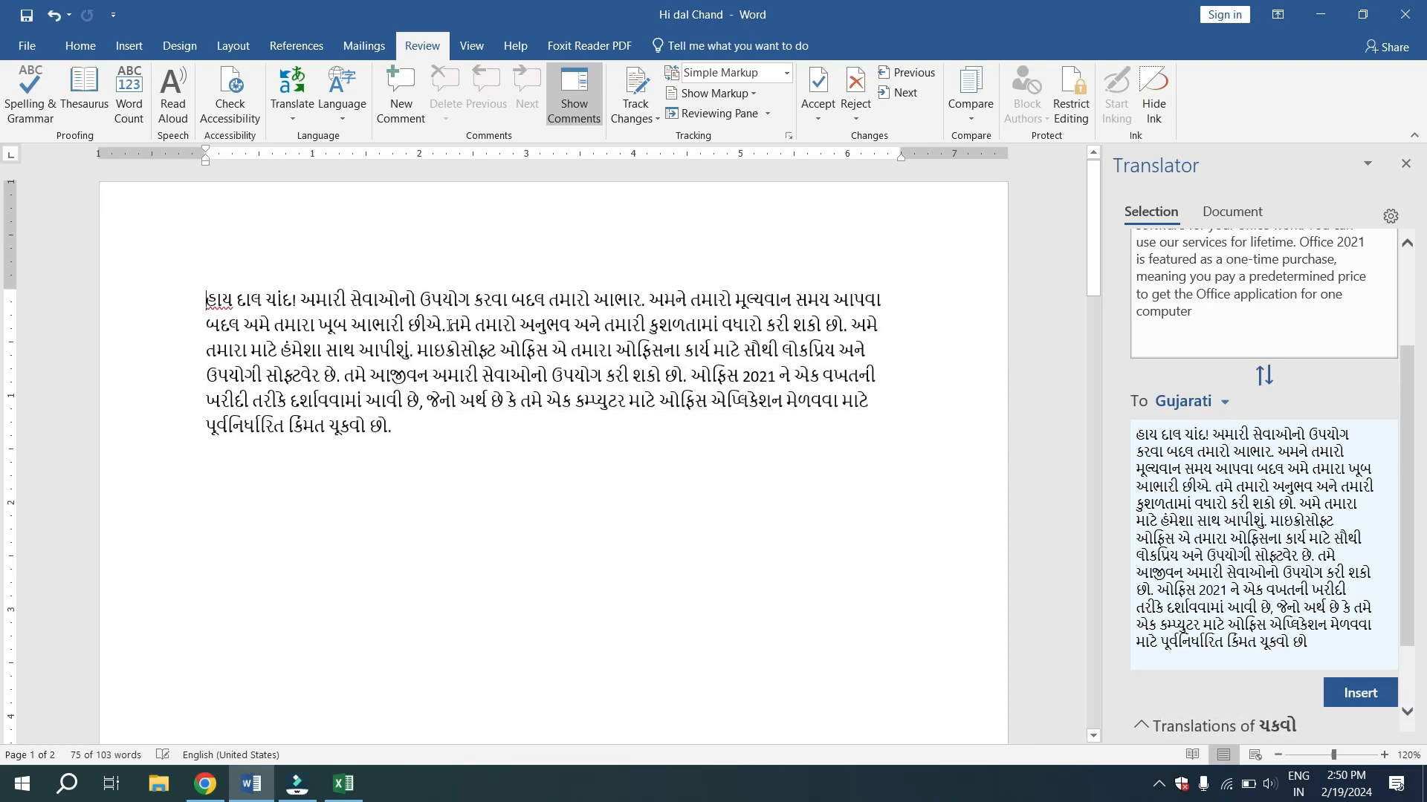
pyautogui.scroll(2, 445, 346)
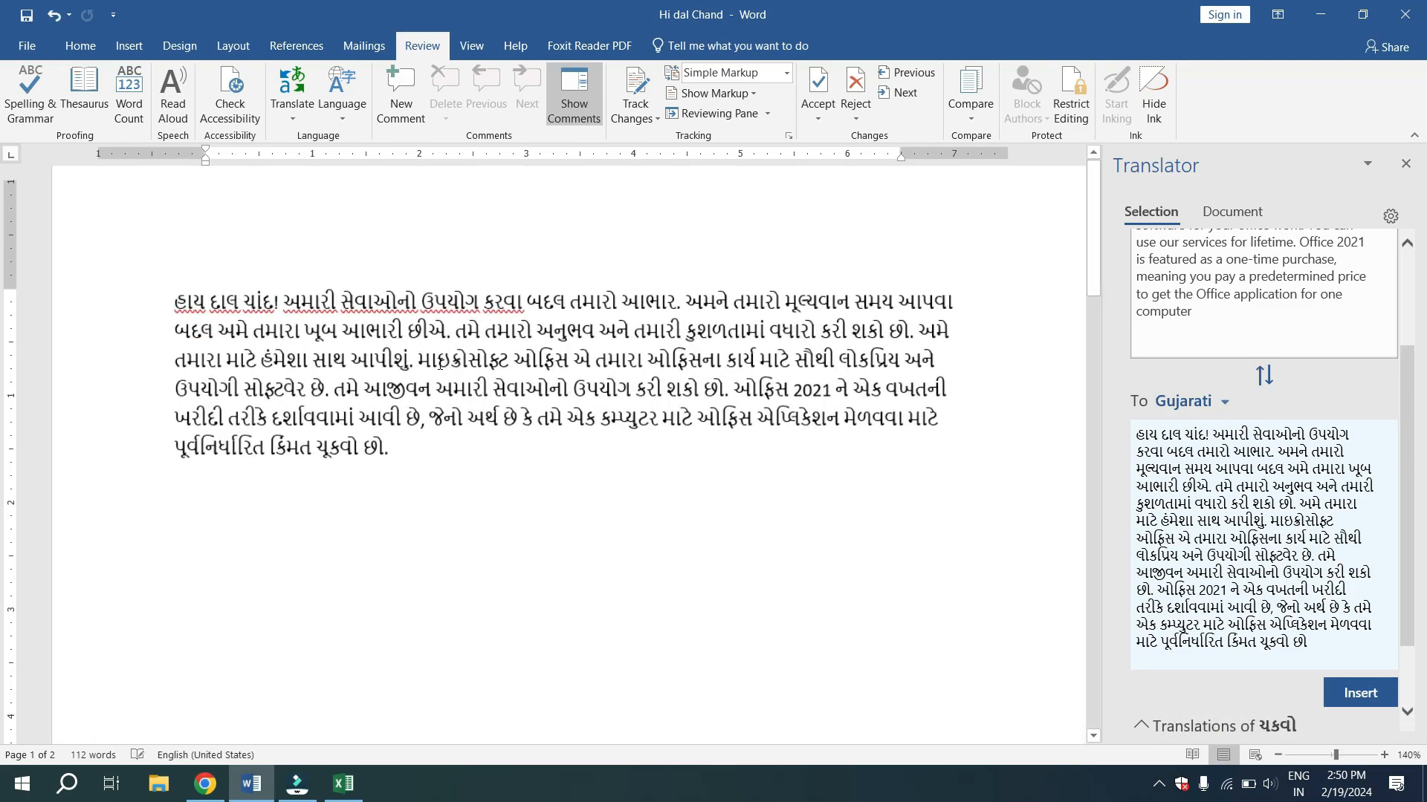
pyautogui.scroll(2, 439, 364)
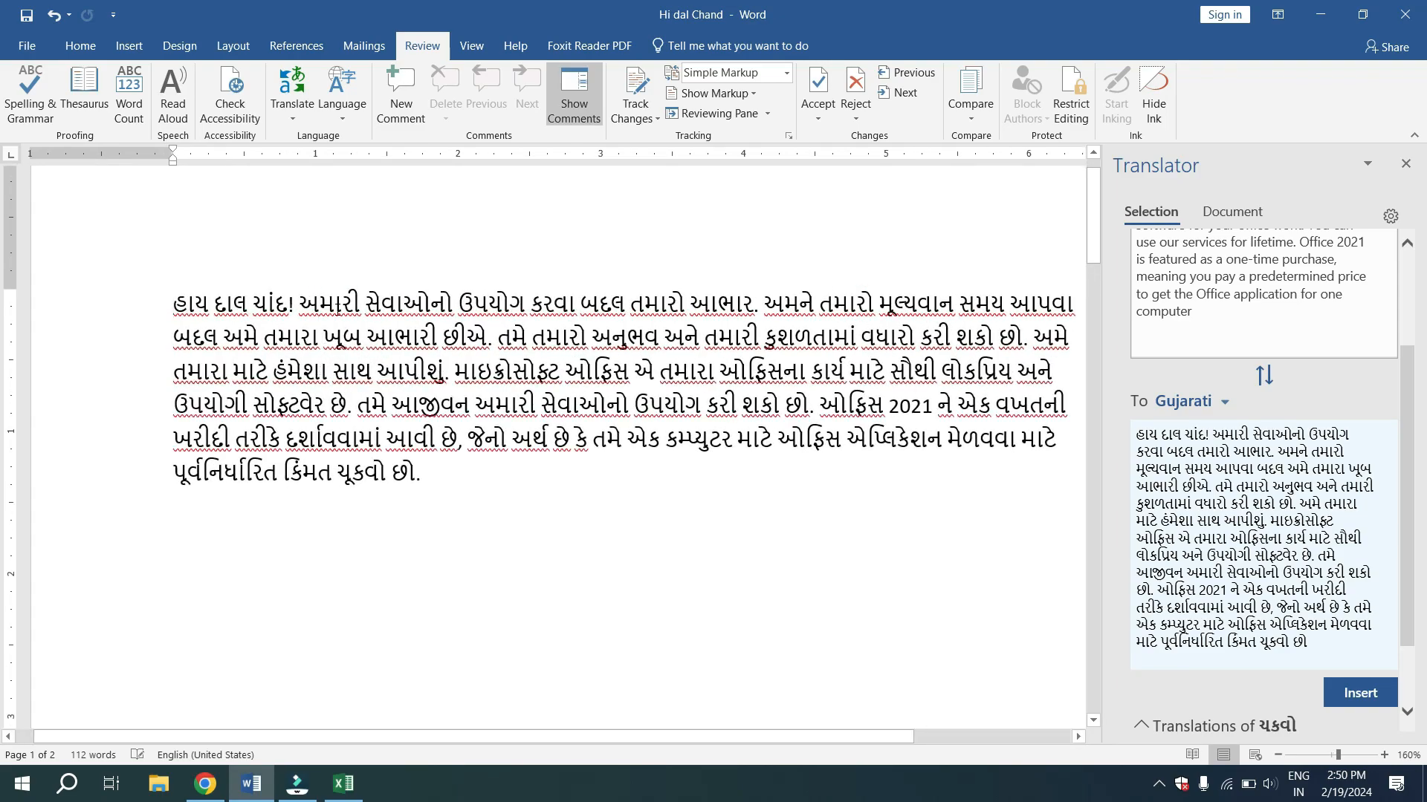
pyautogui.scroll(-2, 379, 364)
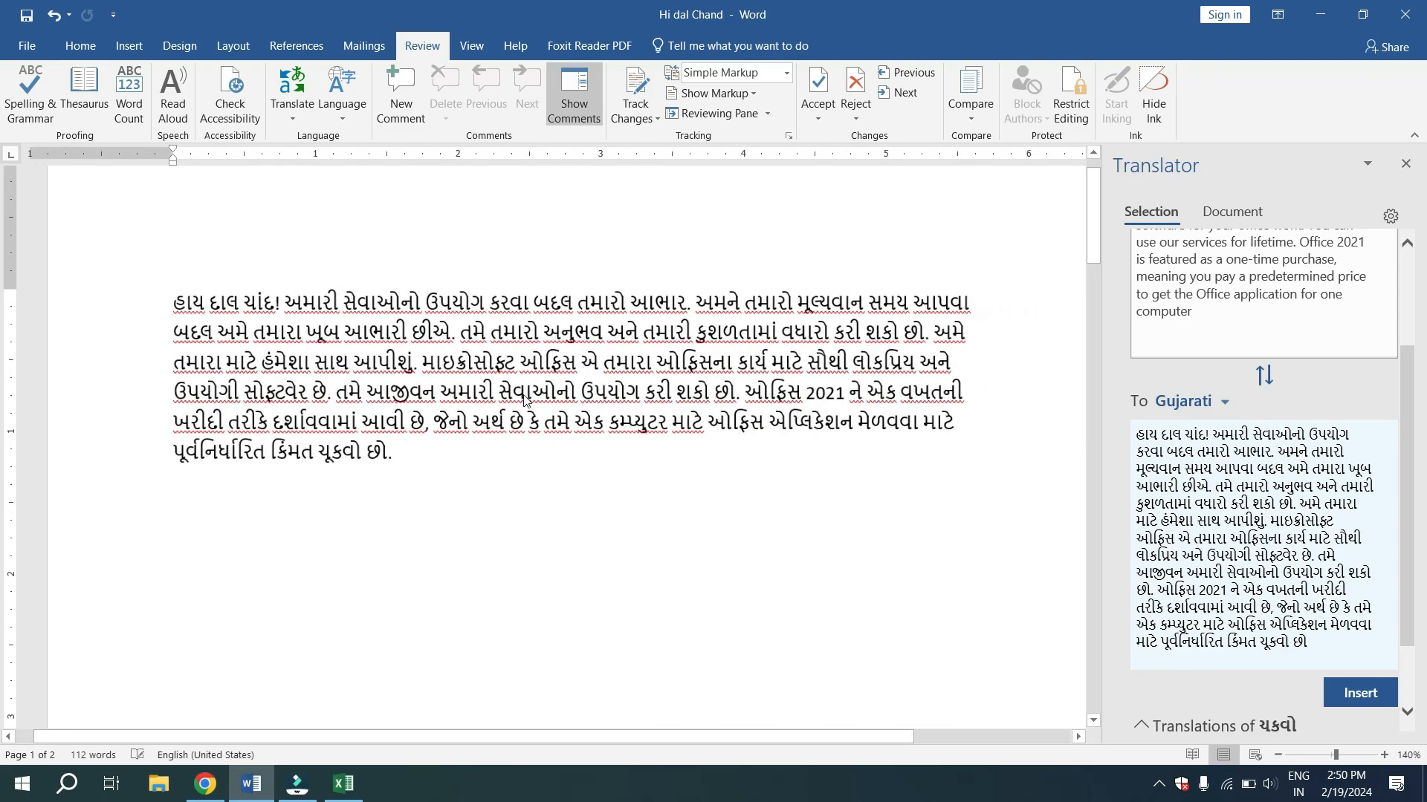
# Close the Translator and undo the insertion of the translated text.
pyautogui.click(1406, 166)
pyautogui.hotkey('ctrl', 'z')
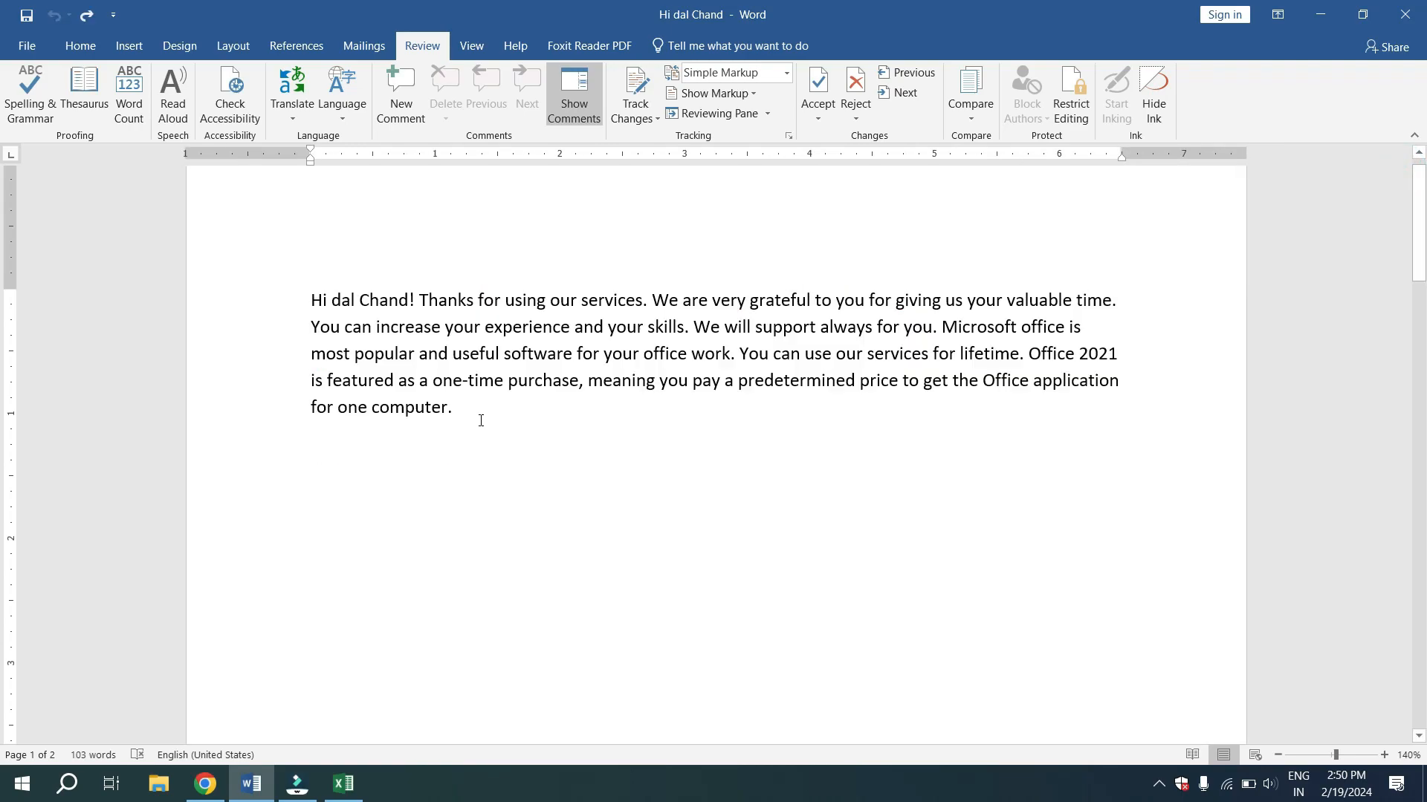
# Select the paragraph and cycle its letter case through uppercase and lowercase to sentence case.
pyautogui.tripleClick(456, 406)
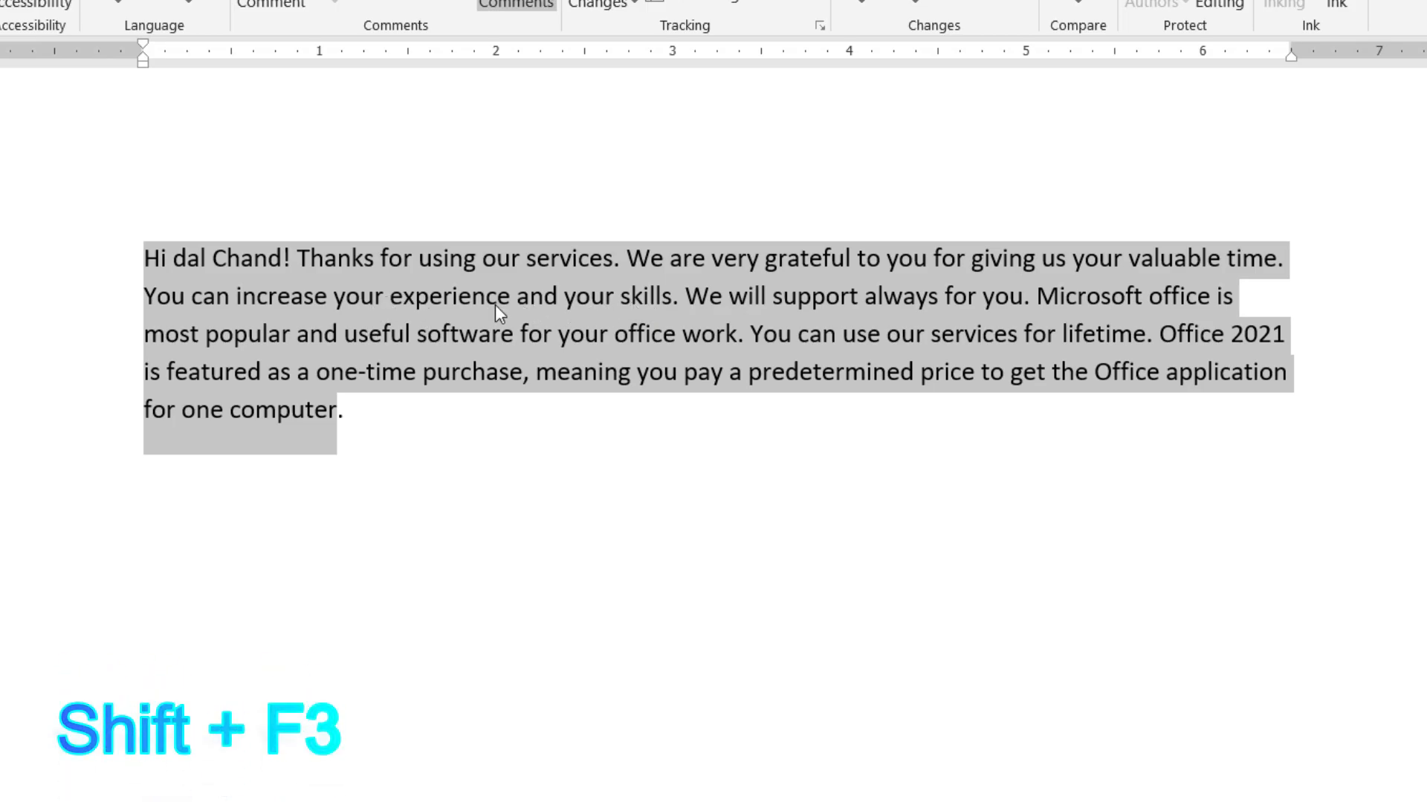
pyautogui.hotkey('shift', 'F3')
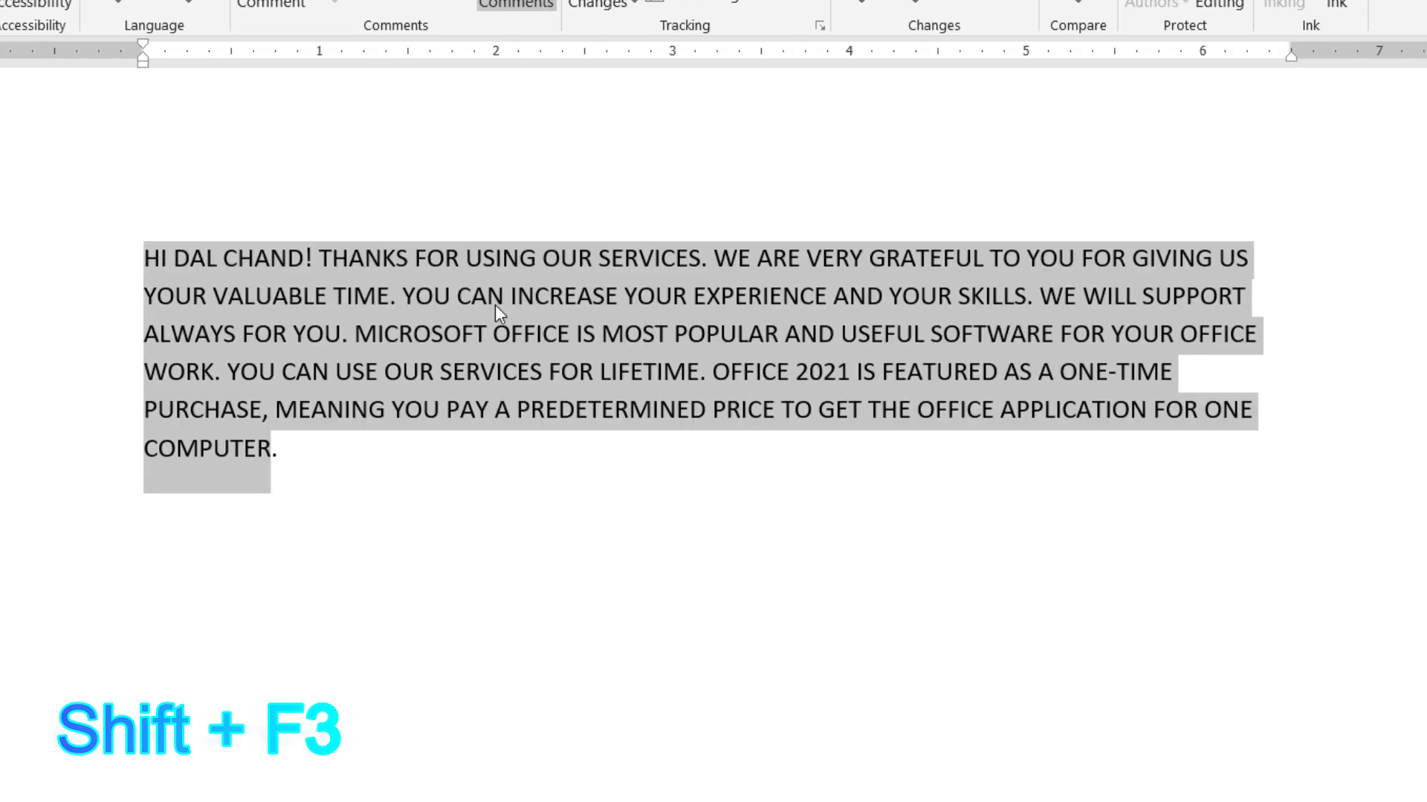
pyautogui.hotkey('shift', 'F3')
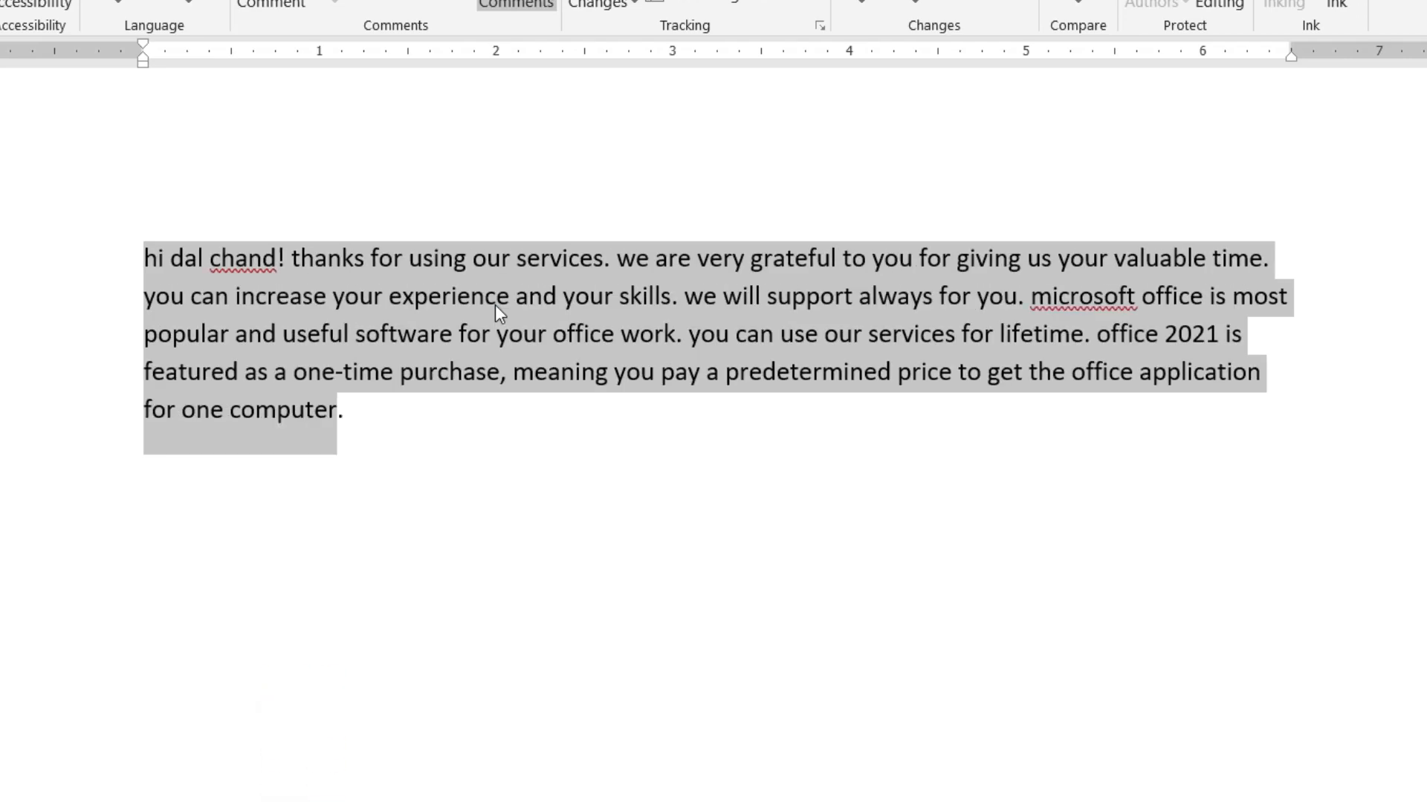
pyautogui.hotkey('shift', 'F3')
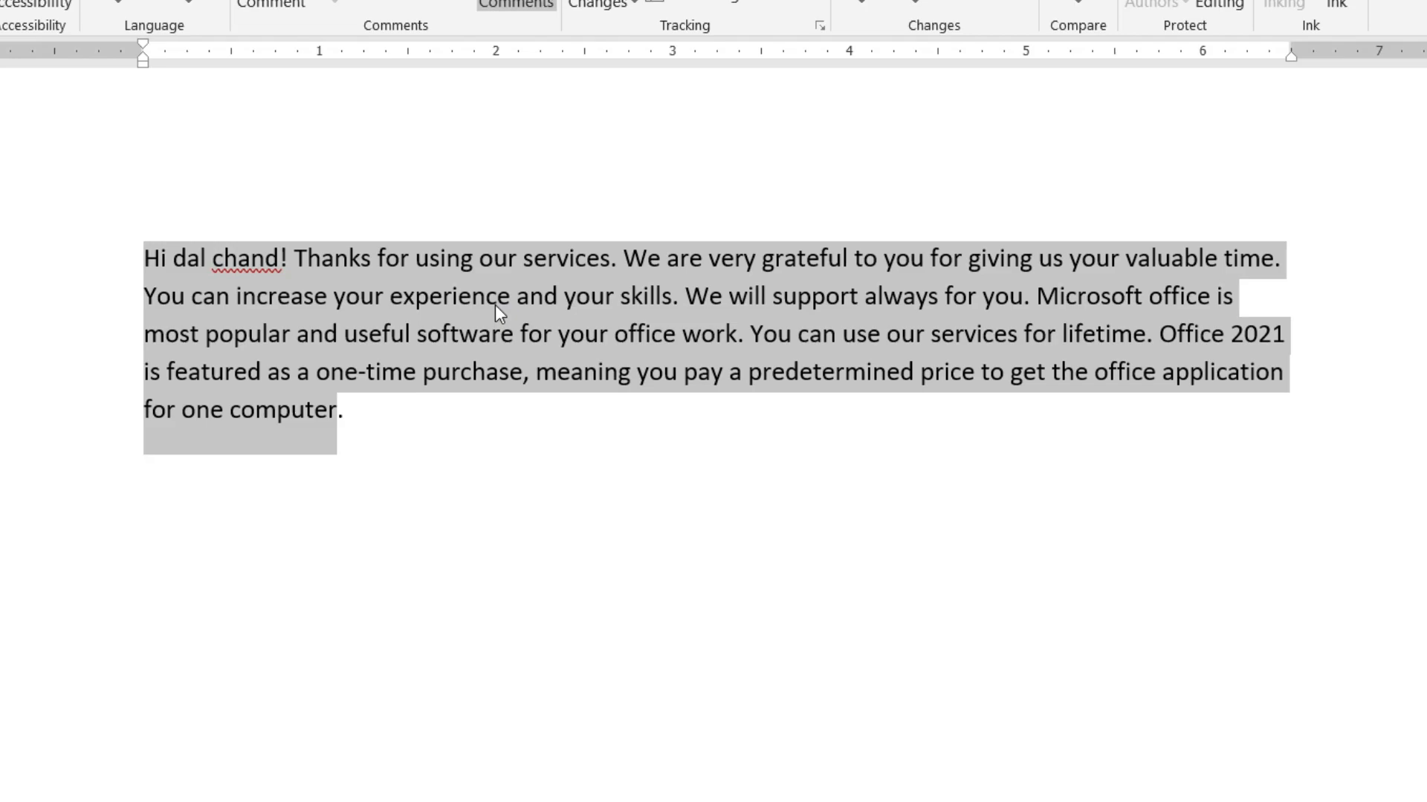
pyautogui.click(355, 409)
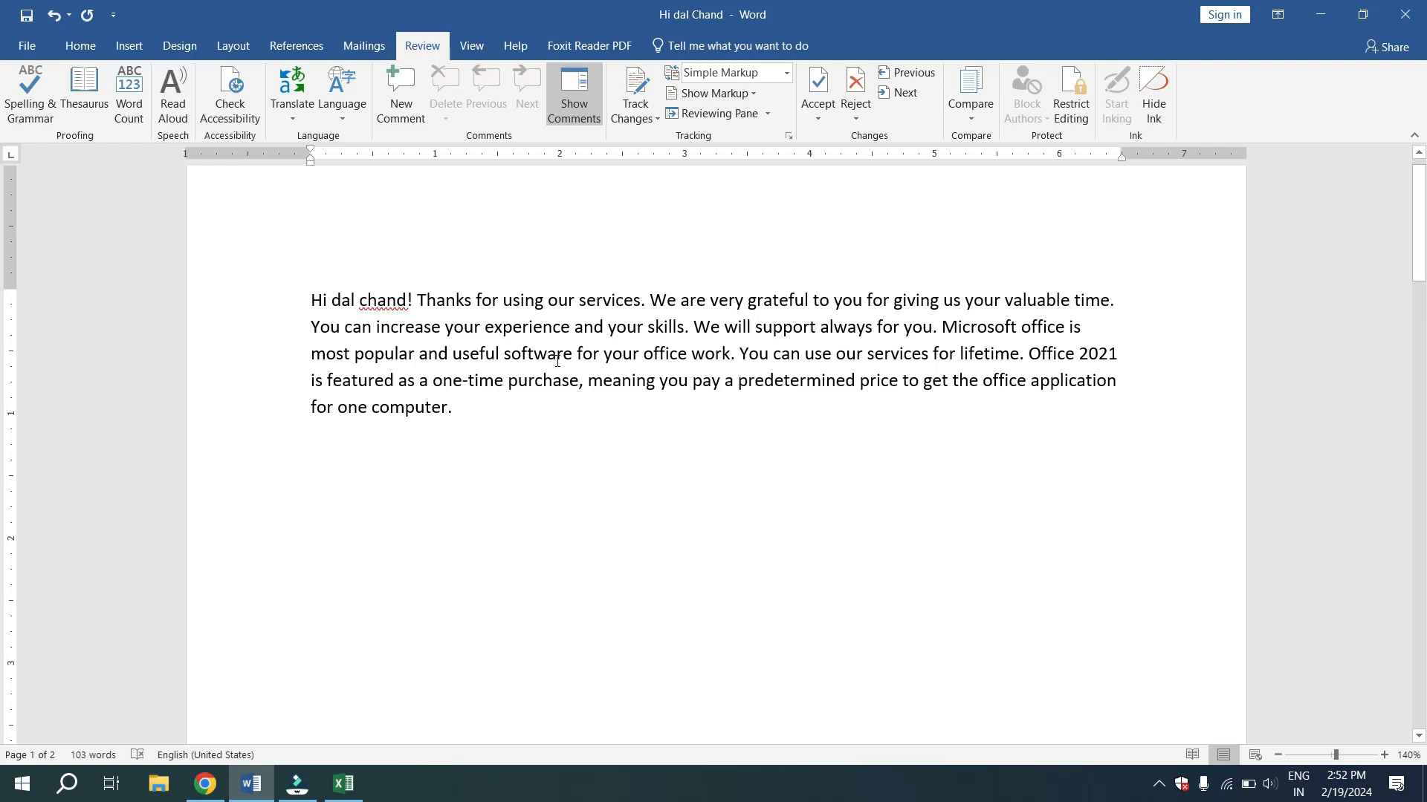
# Delete the paragraph's text backwards from "for one computer." into the sentence "You can use our services for lifetime.".
pyautogui.press('BackSpace')
pyautogui.press('BackSpace')
pyautogui.press('BackSpace')
pyautogui.press('BackSpace')
pyautogui.press('BackSpace')
pyautogui.press('BackSpace')
pyautogui.press('BackSpace')
pyautogui.press('BackSpace')
pyautogui.press('BackSpace')
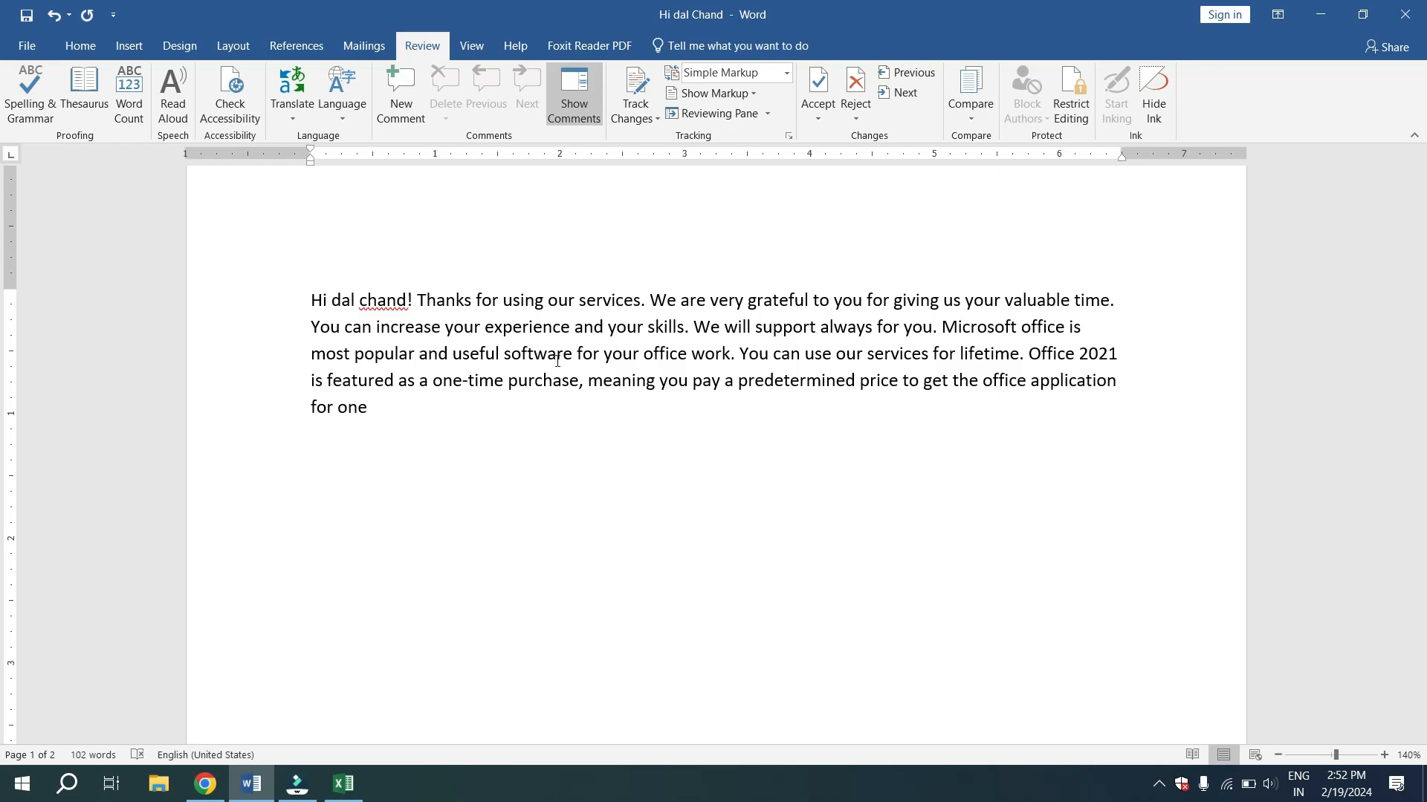
pyautogui.press('BackSpace')
pyautogui.press('BackSpace')
pyautogui.press('BackSpace')
pyautogui.press('BackSpace')
pyautogui.press('BackSpace')
pyautogui.press('BackSpace')
pyautogui.press('BackSpace')
pyautogui.press('BackSpace')
pyautogui.press('BackSpace')
pyautogui.press('BackSpace')
pyautogui.press('BackSpace')
pyautogui.press('BackSpace')
pyautogui.press('BackSpace')
pyautogui.press('BackSpace')
pyautogui.press('BackSpace')
pyautogui.press('BackSpace')
pyautogui.press('BackSpace')
pyautogui.press('BackSpace')
pyautogui.press('BackSpace')
pyautogui.press('BackSpace')
pyautogui.press('BackSpace')
pyautogui.press('BackSpace')
pyautogui.press('BackSpace')
pyautogui.press('BackSpace')
pyautogui.press('BackSpace')
pyautogui.press('BackSpace')
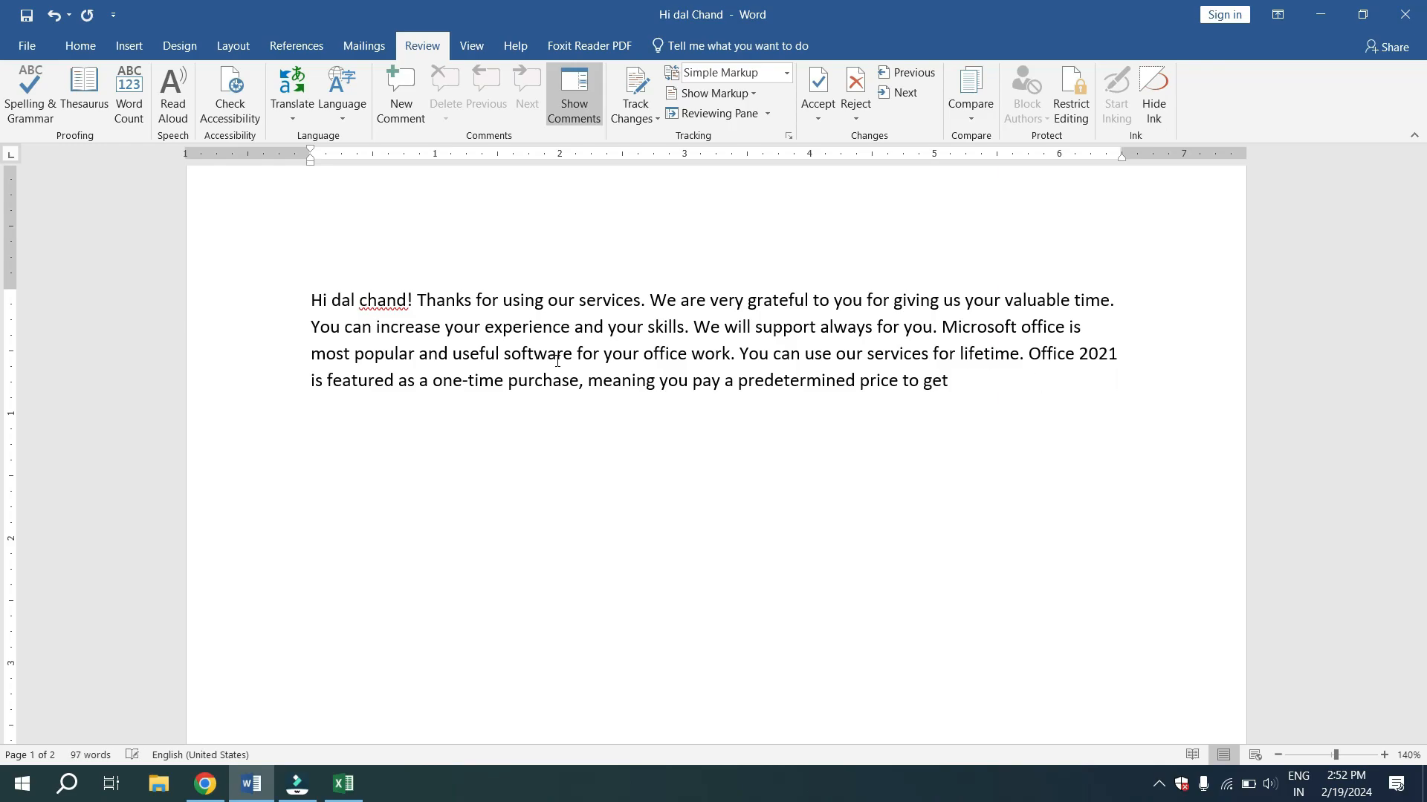
pyautogui.press('BackSpace')
pyautogui.press('BackSpace')
pyautogui.press('BackSpace')
pyautogui.press('BackSpace')
pyautogui.press('BackSpace')
pyautogui.press('BackSpace')
pyautogui.press('BackSpace')
pyautogui.press('BackSpace')
pyautogui.press('BackSpace')
pyautogui.press('BackSpace')
pyautogui.press('BackSpace')
pyautogui.press('BackSpace')
pyautogui.press('BackSpace')
pyautogui.press('BackSpace')
pyautogui.press('BackSpace')
pyautogui.press('BackSpace')
pyautogui.press('BackSpace')
pyautogui.press('BackSpace')
pyautogui.press('BackSpace')
pyautogui.press('BackSpace')
pyautogui.press('BackSpace')
pyautogui.press('BackSpace')
pyautogui.press('BackSpace')
pyautogui.press('BackSpace')
pyautogui.press('BackSpace')
pyautogui.press('BackSpace')
pyautogui.press('BackSpace')
pyautogui.press('BackSpace')
pyautogui.press('BackSpace')
pyautogui.press('BackSpace')
pyautogui.press('BackSpace')
pyautogui.press('BackSpace')
pyautogui.press('BackSpace')
pyautogui.press('BackSpace')
pyautogui.press('BackSpace')
pyautogui.press('BackSpace')
pyautogui.press('BackSpace')
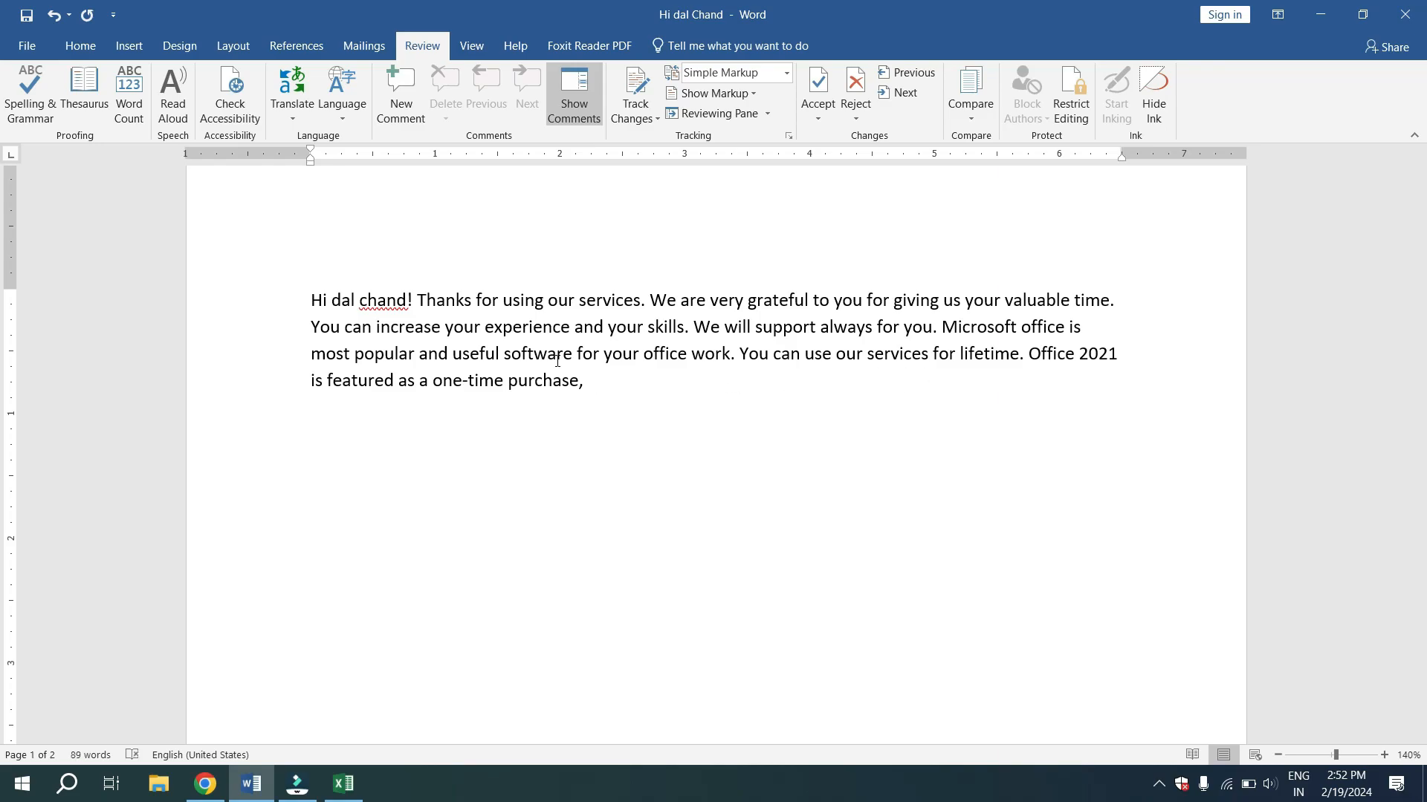
pyautogui.press('BackSpace')
pyautogui.press('BackSpace')
pyautogui.press('BackSpace')
pyautogui.press('BackSpace')
pyautogui.press('BackSpace')
pyautogui.press('BackSpace')
pyautogui.press('BackSpace')
pyautogui.press('BackSpace')
pyautogui.press('BackSpace')
pyautogui.press('BackSpace')
pyautogui.press('BackSpace')
pyautogui.press('BackSpace')
pyautogui.press('BackSpace')
pyautogui.press('BackSpace')
pyautogui.press('BackSpace')
pyautogui.press('BackSpace')
pyautogui.press('BackSpace')
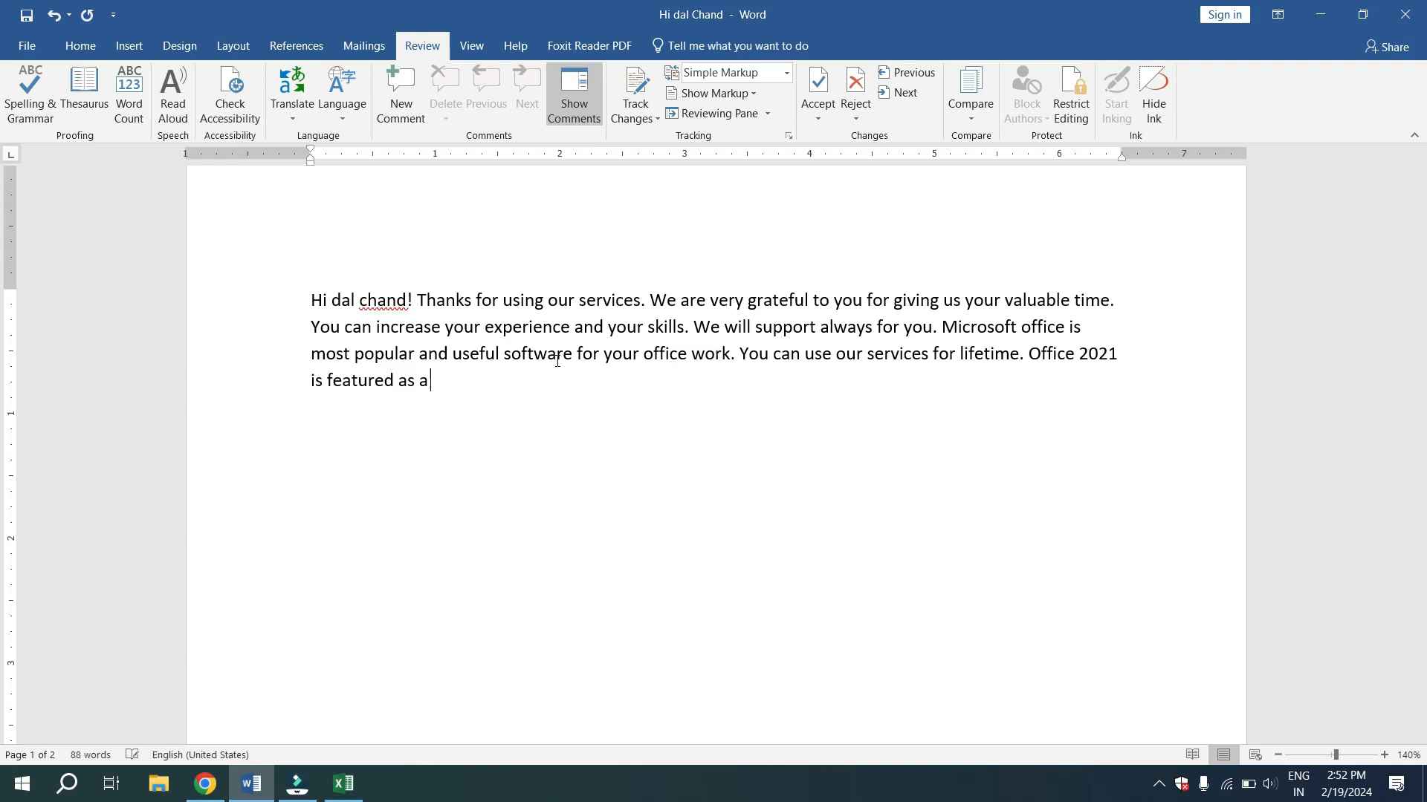
pyautogui.press('BackSpace')
pyautogui.press('BackSpace')
pyautogui.press('BackSpace')
pyautogui.press('BackSpace')
pyautogui.press('BackSpace')
pyautogui.press('BackSpace')
pyautogui.press('BackSpace')
pyautogui.press('BackSpace')
pyautogui.press('BackSpace')
pyautogui.press('BackSpace')
pyautogui.press('BackSpace')
pyautogui.press('BackSpace')
pyautogui.press('BackSpace')
pyautogui.press('BackSpace')
pyautogui.press('BackSpace')
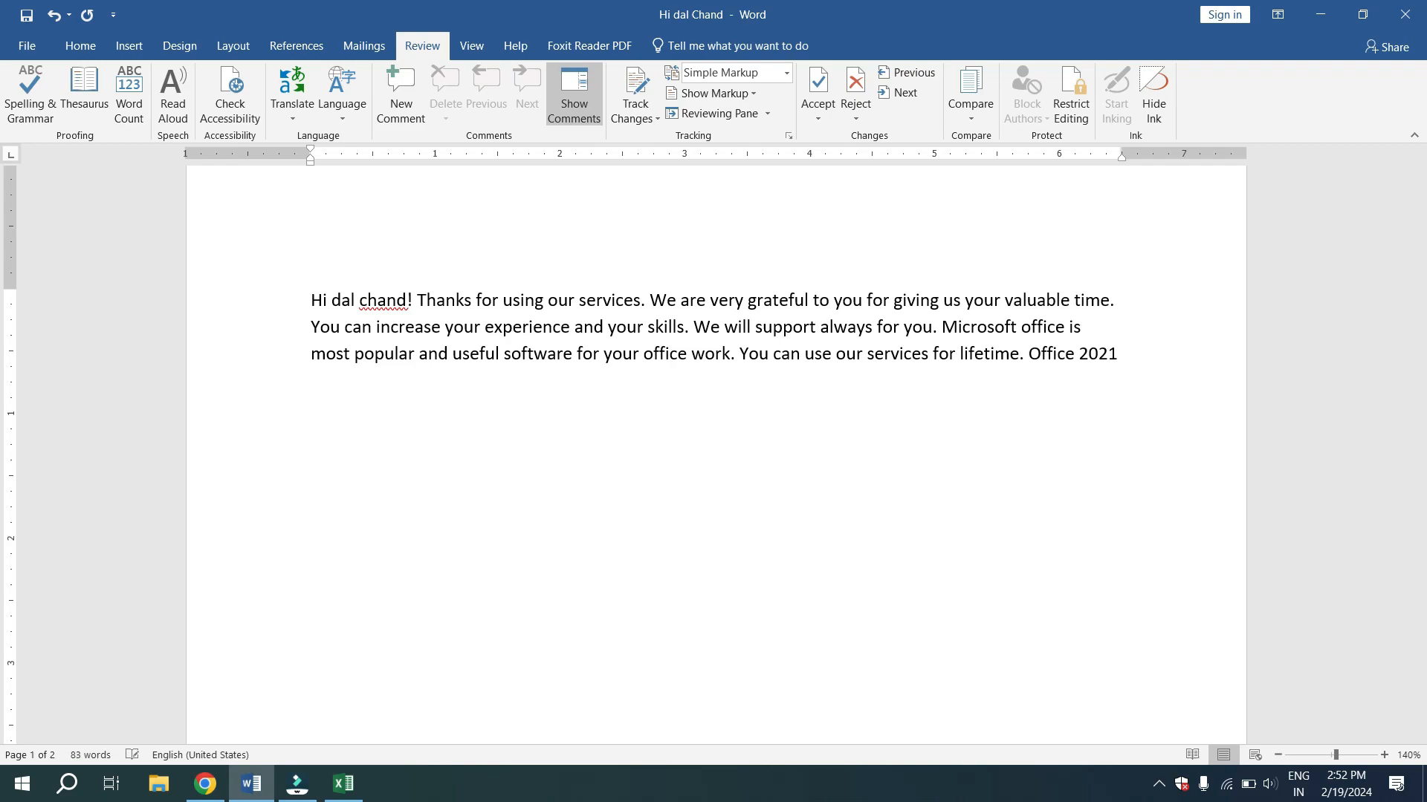
pyautogui.press('BackSpace')
pyautogui.press('BackSpace')
pyautogui.press('BackSpace')
pyautogui.press('BackSpace')
pyautogui.press('BackSpace')
pyautogui.press('BackSpace')
pyautogui.press('BackSpace')
pyautogui.press('BackSpace')
pyautogui.press('BackSpace')
pyautogui.press('BackSpace')
pyautogui.press('BackSpace')
pyautogui.press('BackSpace')
pyautogui.press('BackSpace')
pyautogui.press('BackSpace')
pyautogui.press('BackSpace')
pyautogui.press('BackSpace')
pyautogui.press('BackSpace')
pyautogui.press('BackSpace')
pyautogui.press('BackSpace')
pyautogui.press('BackSpace')
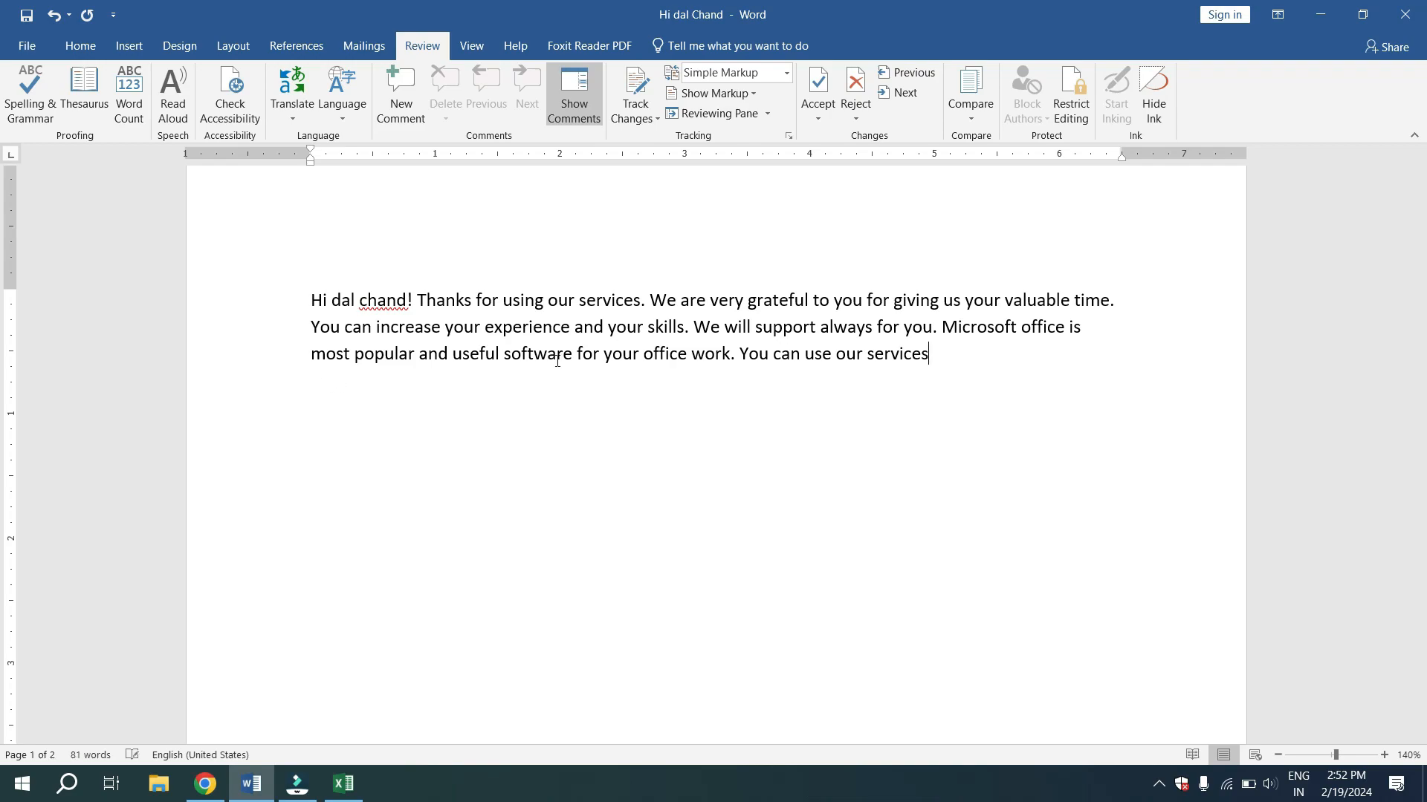
pyautogui.press('BackSpace')
pyautogui.press('BackSpace')
pyautogui.press('BackSpace')
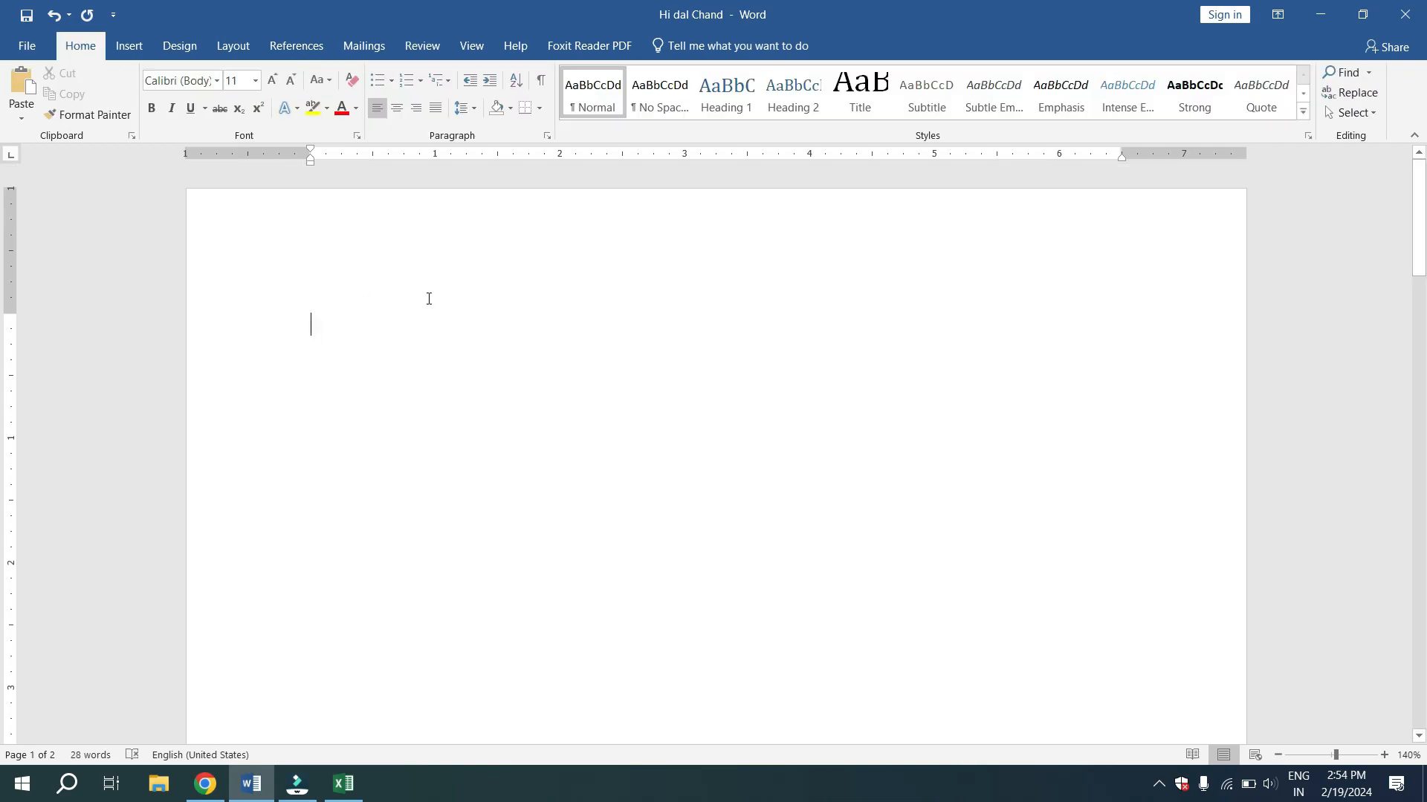
# Enter the character code 0950 on the empty page, convert it into the ॐ symbol and enlarge its font size.
pyautogui.write('0950')
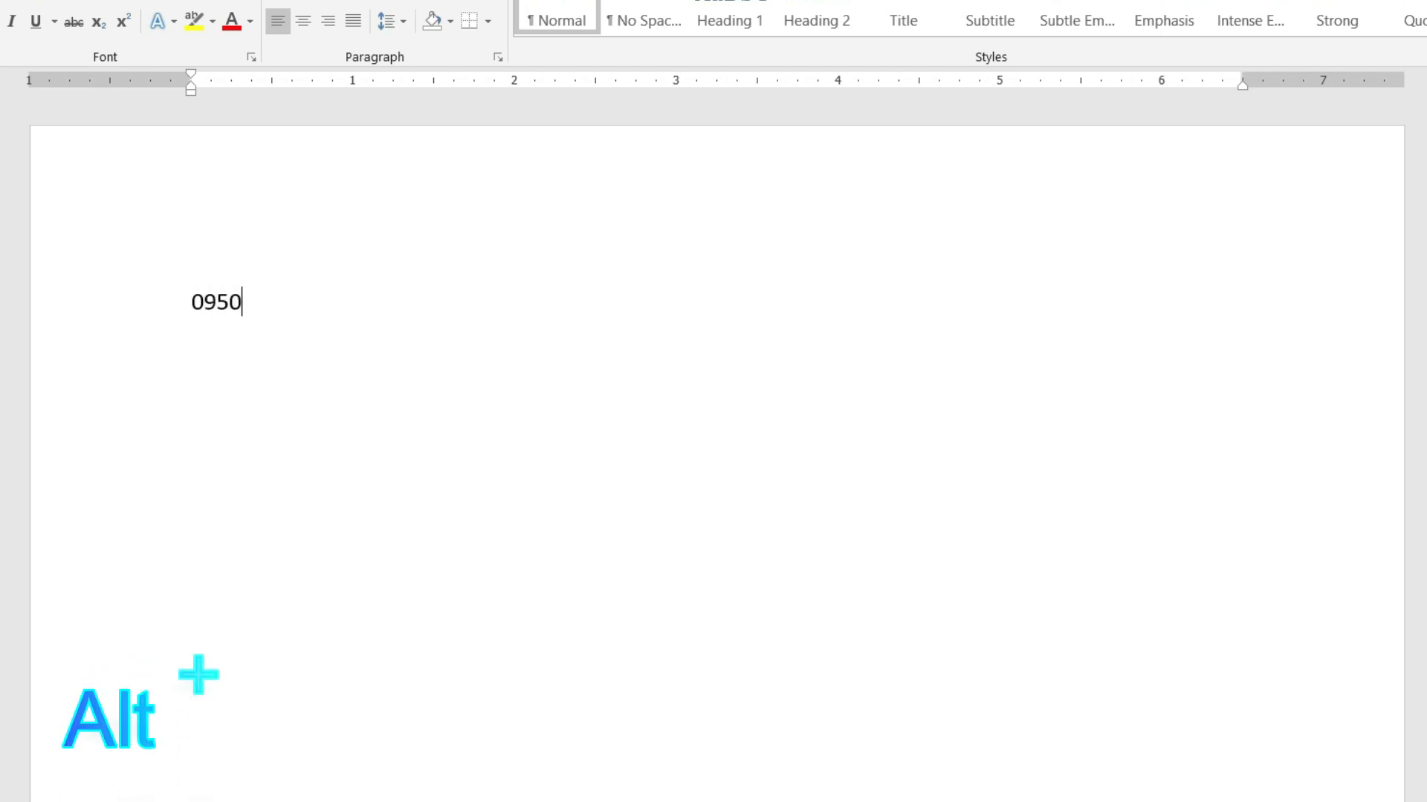
pyautogui.hotkey('alt', 'x')
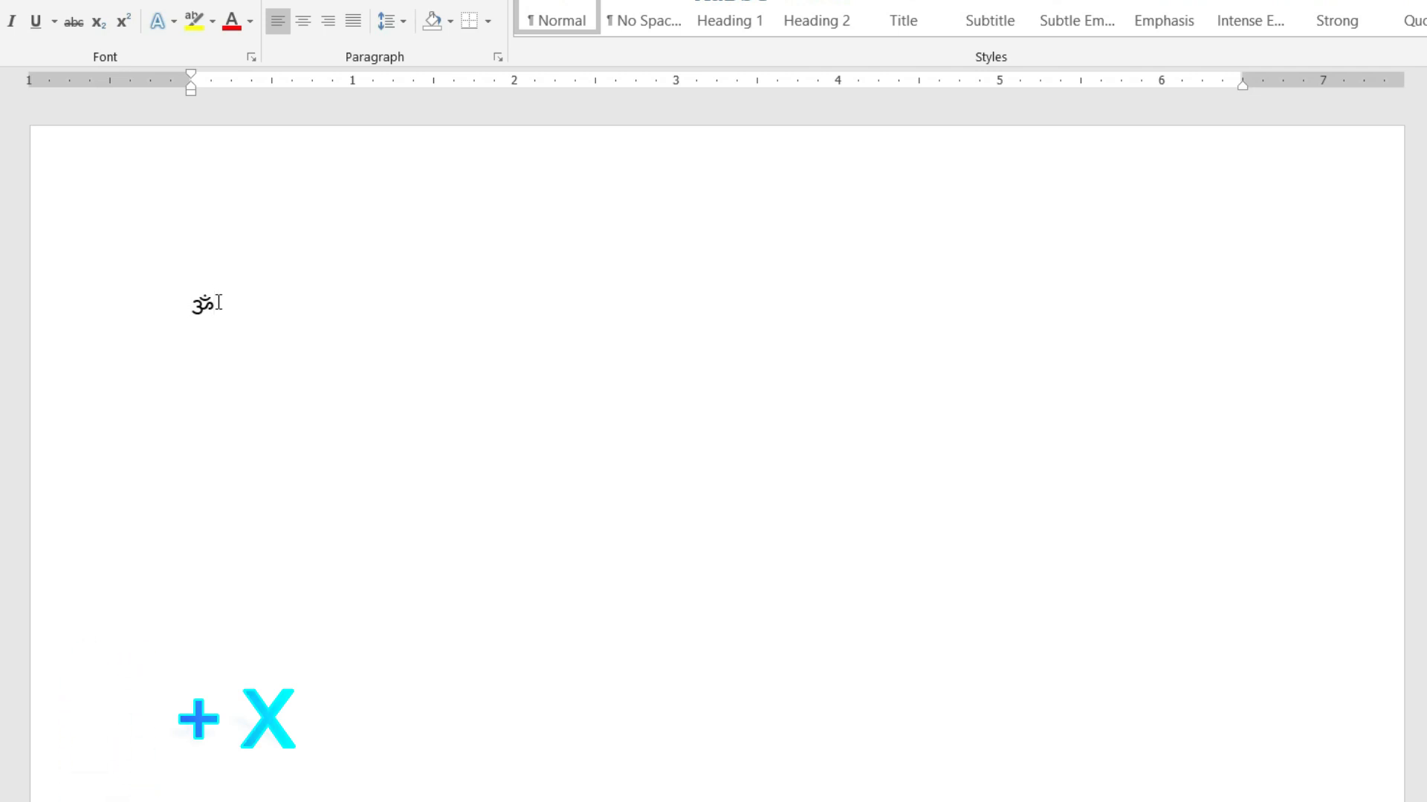
pyautogui.moveTo(192, 302); pyautogui.dragTo(185, 300)
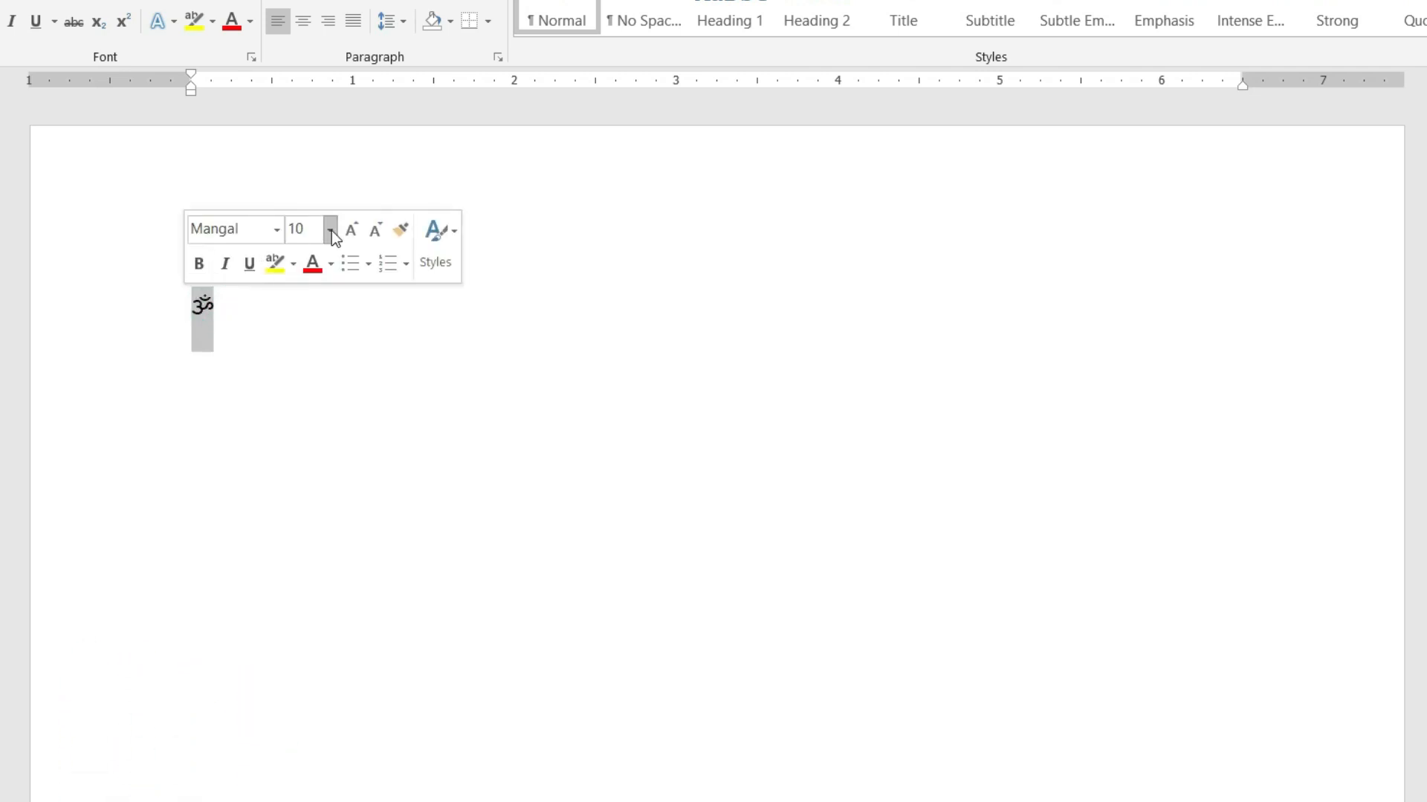
pyautogui.click(354, 228)
pyautogui.click(353, 227)
pyautogui.click(353, 227)
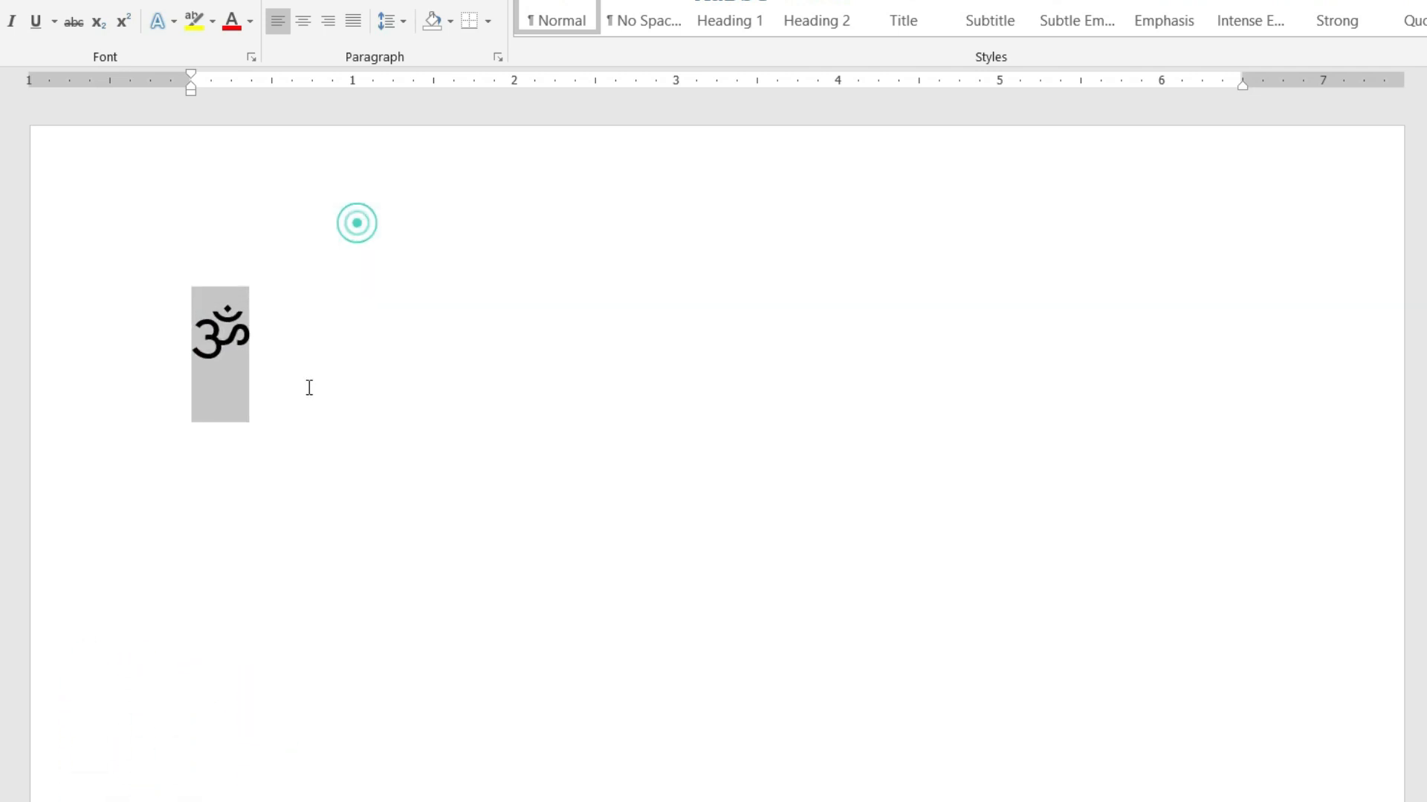
# Convert the character code 262a into its star-and-crescent symbol two tab stops after the ॐ symbol and enlarge its font size.
pyautogui.click(304, 379)
pyautogui.press('Tab')
pyautogui.press('Tab')
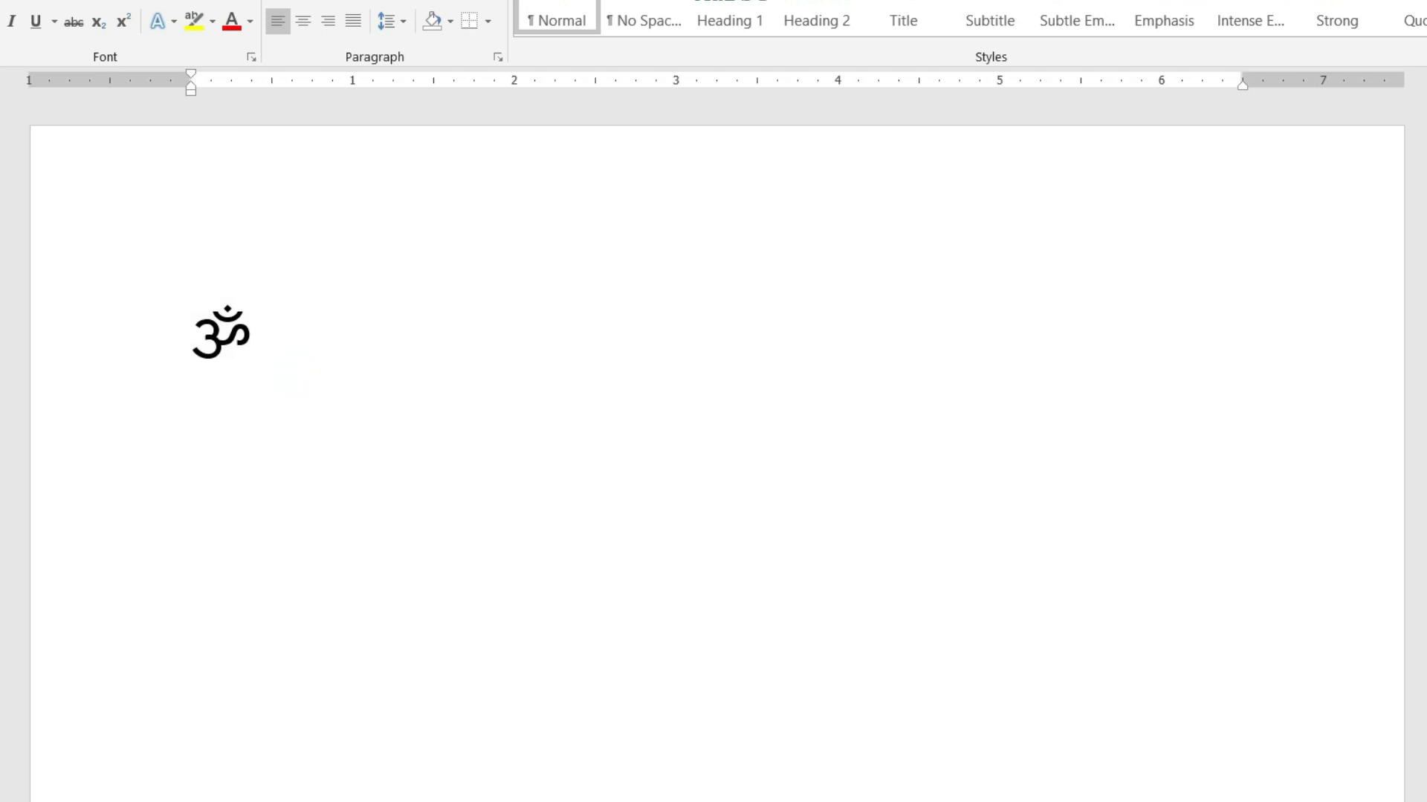
pyautogui.write('262a')
pyautogui.hotkey('alt', 'x')
pyautogui.moveTo(398, 347); pyautogui.dragTo(355, 350)
pyautogui.click(518, 272)
pyautogui.click(518, 272)
pyautogui.click(518, 272)
pyautogui.click(518, 272)
pyautogui.click(518, 271)
pyautogui.click(500, 411)
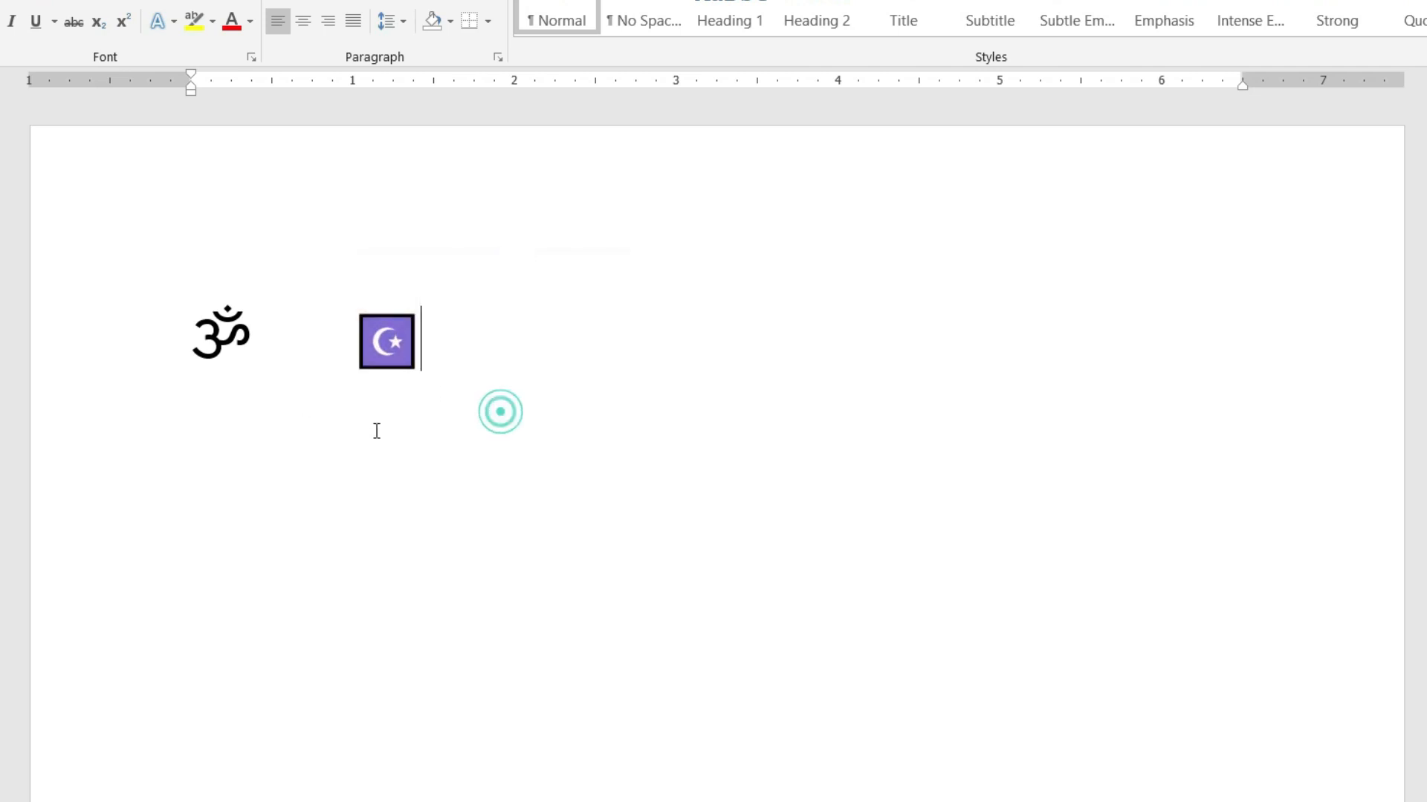
# Add two more tab-separated symbols to the row by converting the character codes 262c and 271d.
pyautogui.press('Tab')
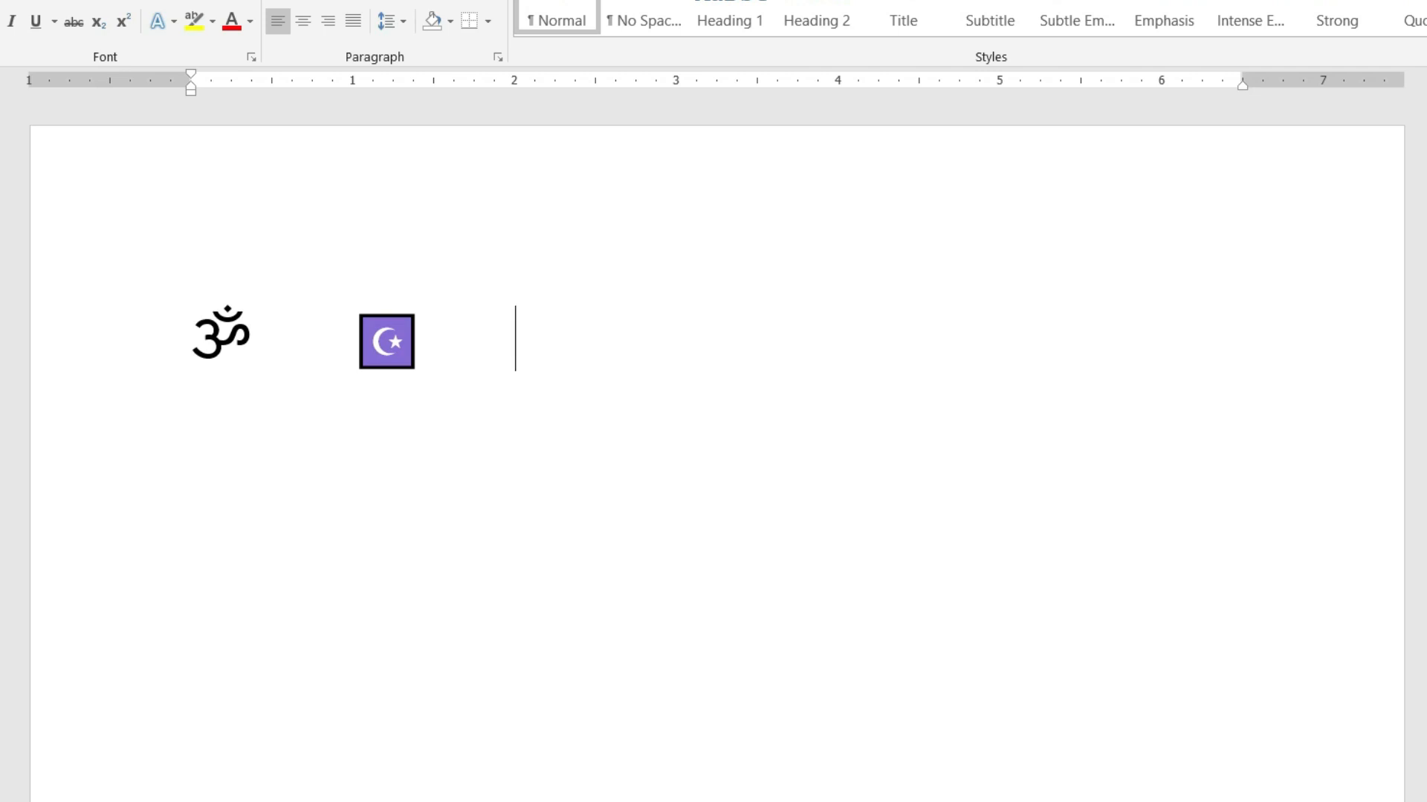
pyautogui.write('262c')
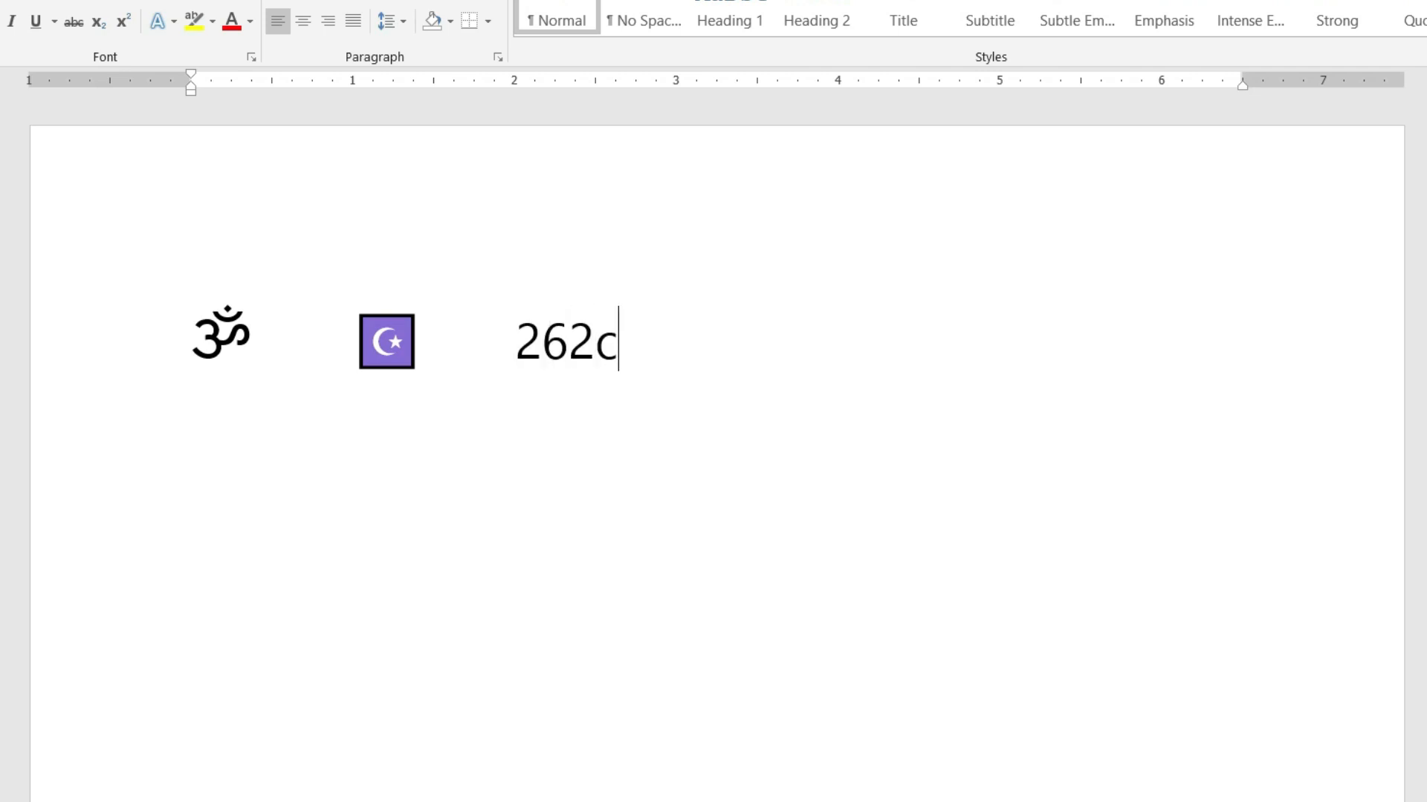
pyautogui.hotkey('alt', 'x')
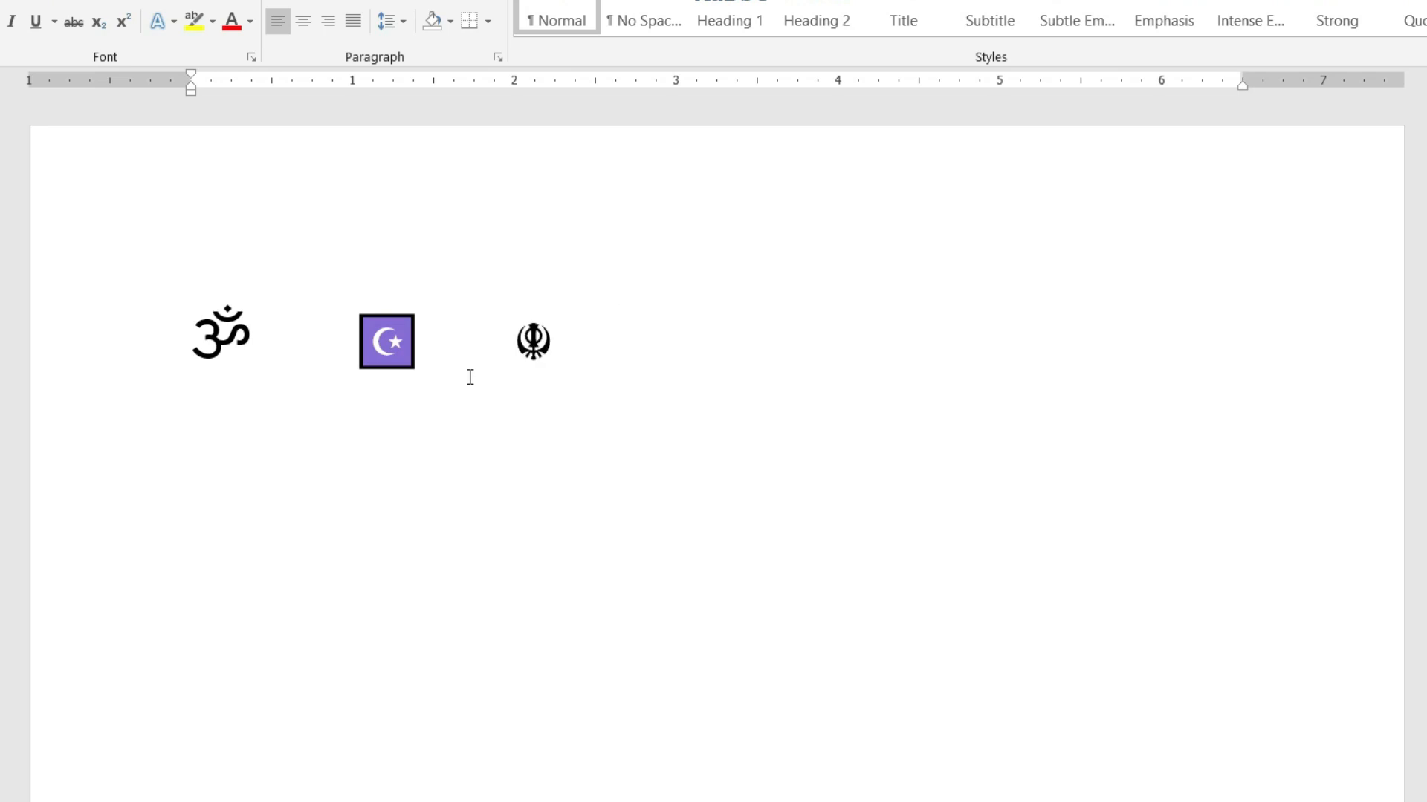
pyautogui.press('Tab')
pyautogui.write('271d')
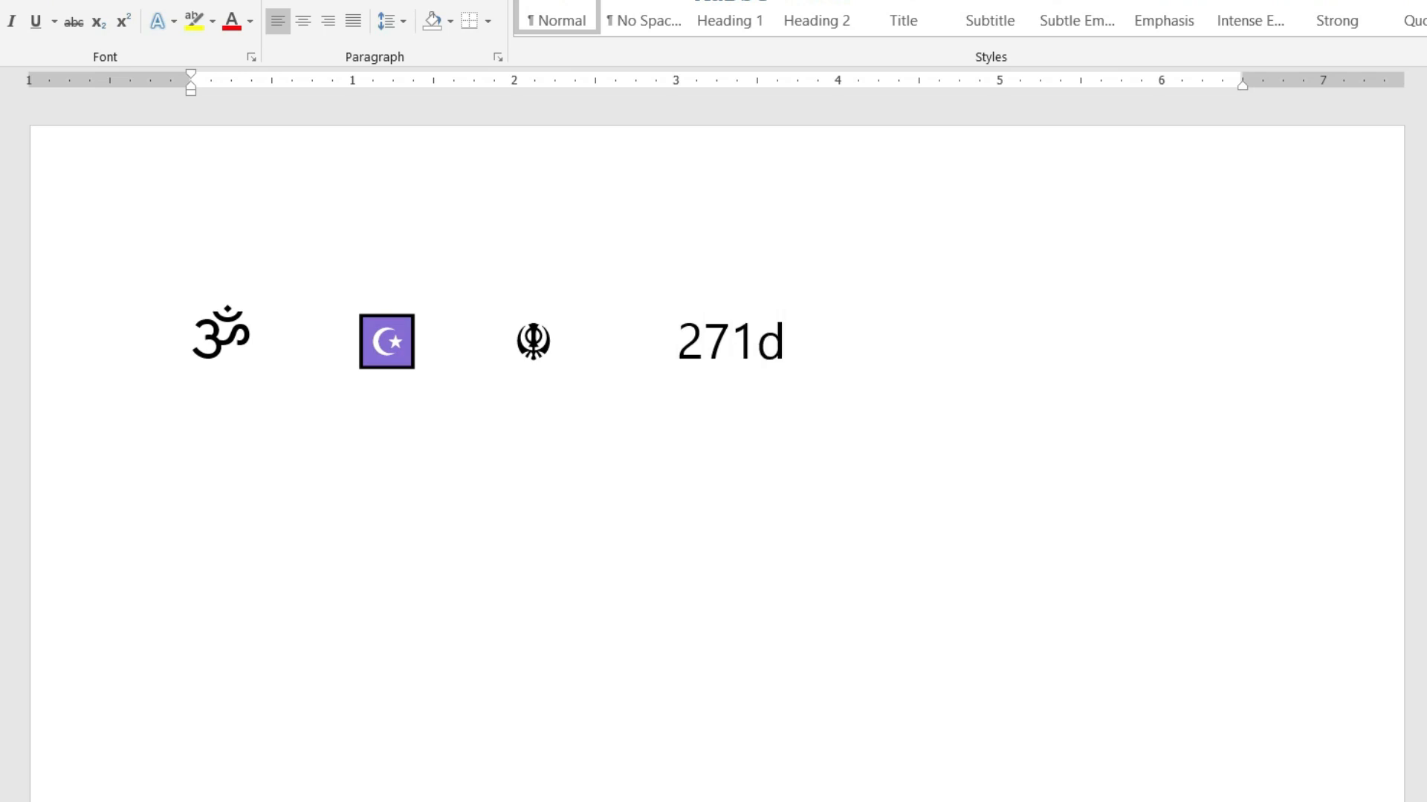
pyautogui.hotkey('alt', 'x')
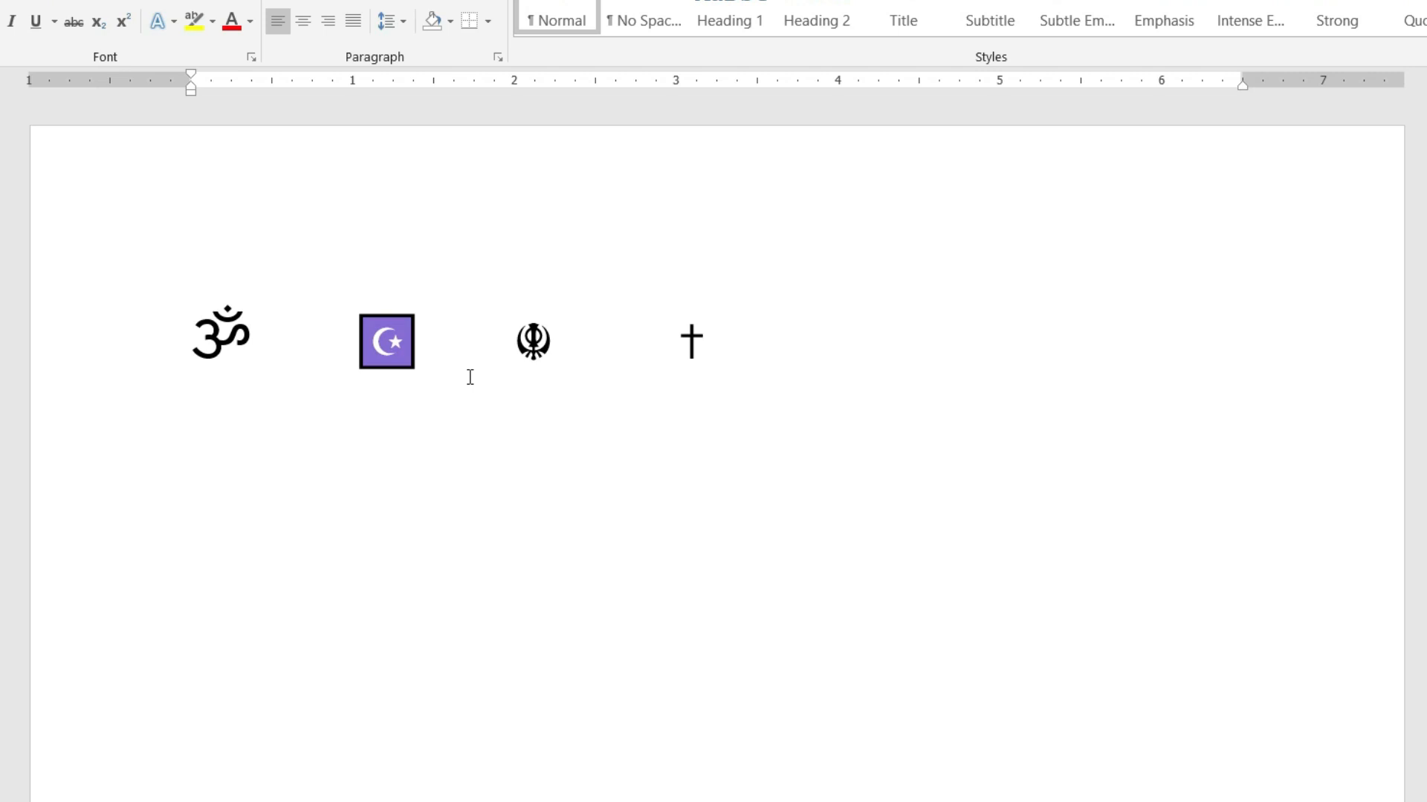
# Select the whole row of symbols and undo their insertion to empty the page.
pyautogui.moveTo(735, 332); pyautogui.dragTo(201, 353)
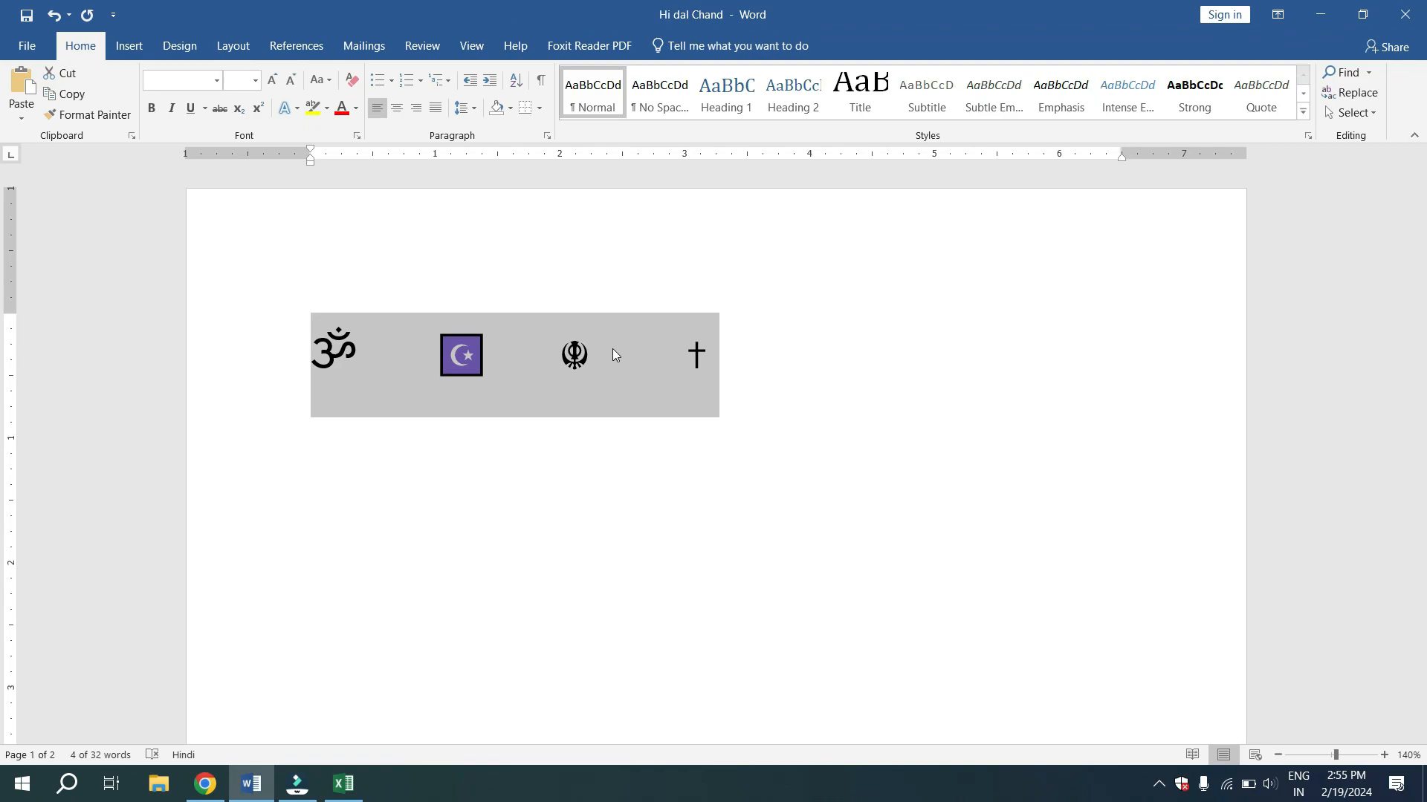
pyautogui.hotkey('ctrl', 'z')
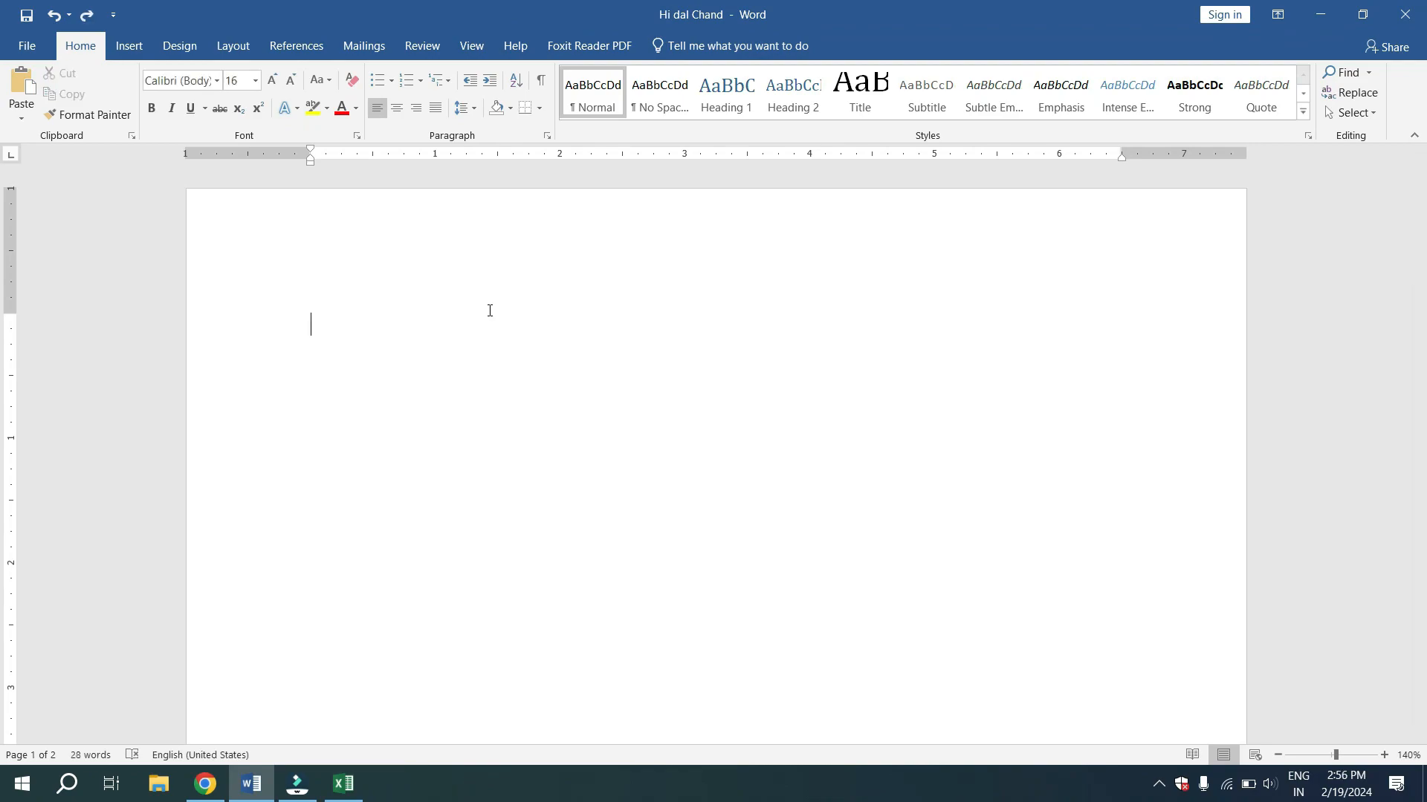
# Insert the current date on the empty page and the current time two paragraphs below it.
pyautogui.press('alt')
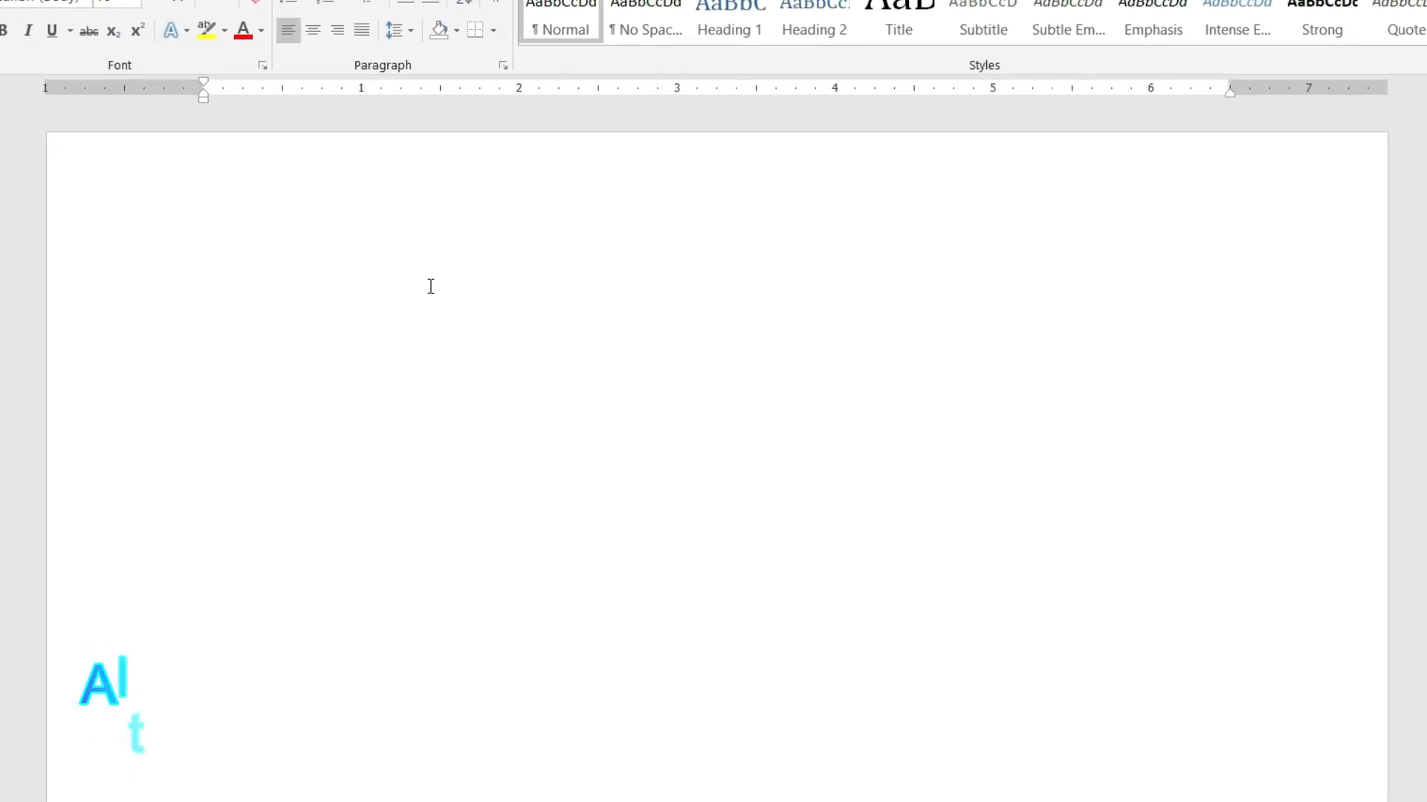
pyautogui.hotkey('alt', 'shift', 'd')
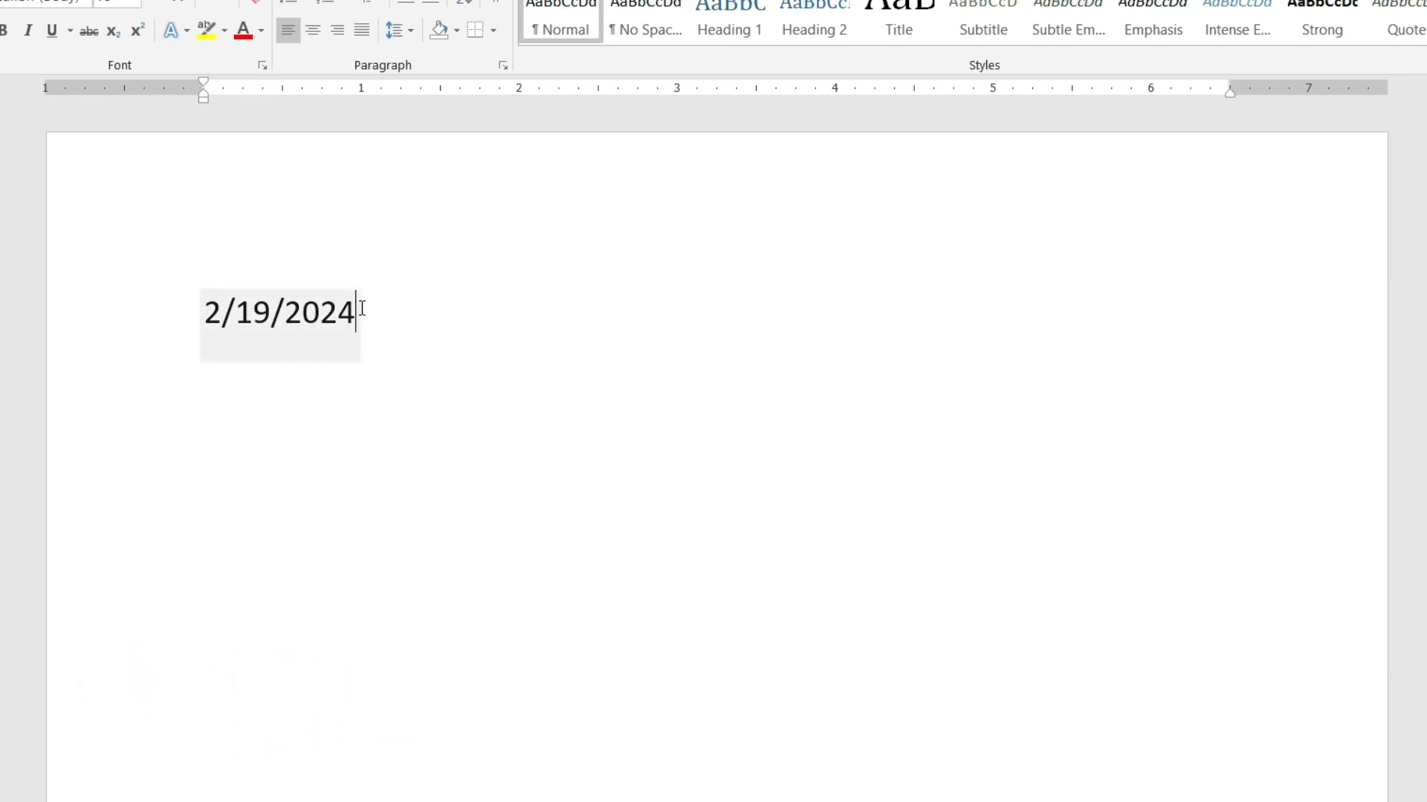
pyautogui.press('Return')
pyautogui.press('Return')
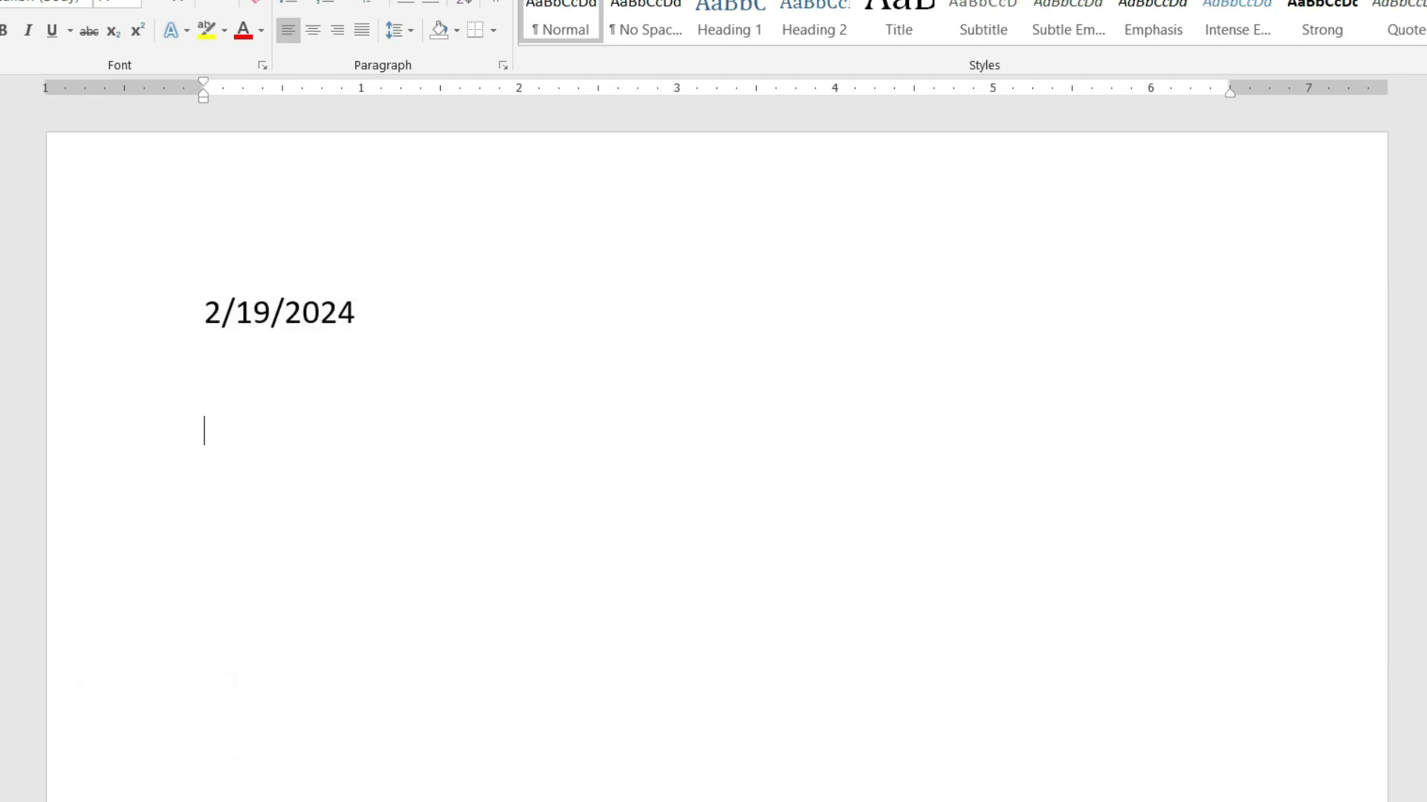
pyautogui.hotkey('alt', 'shift', 't')
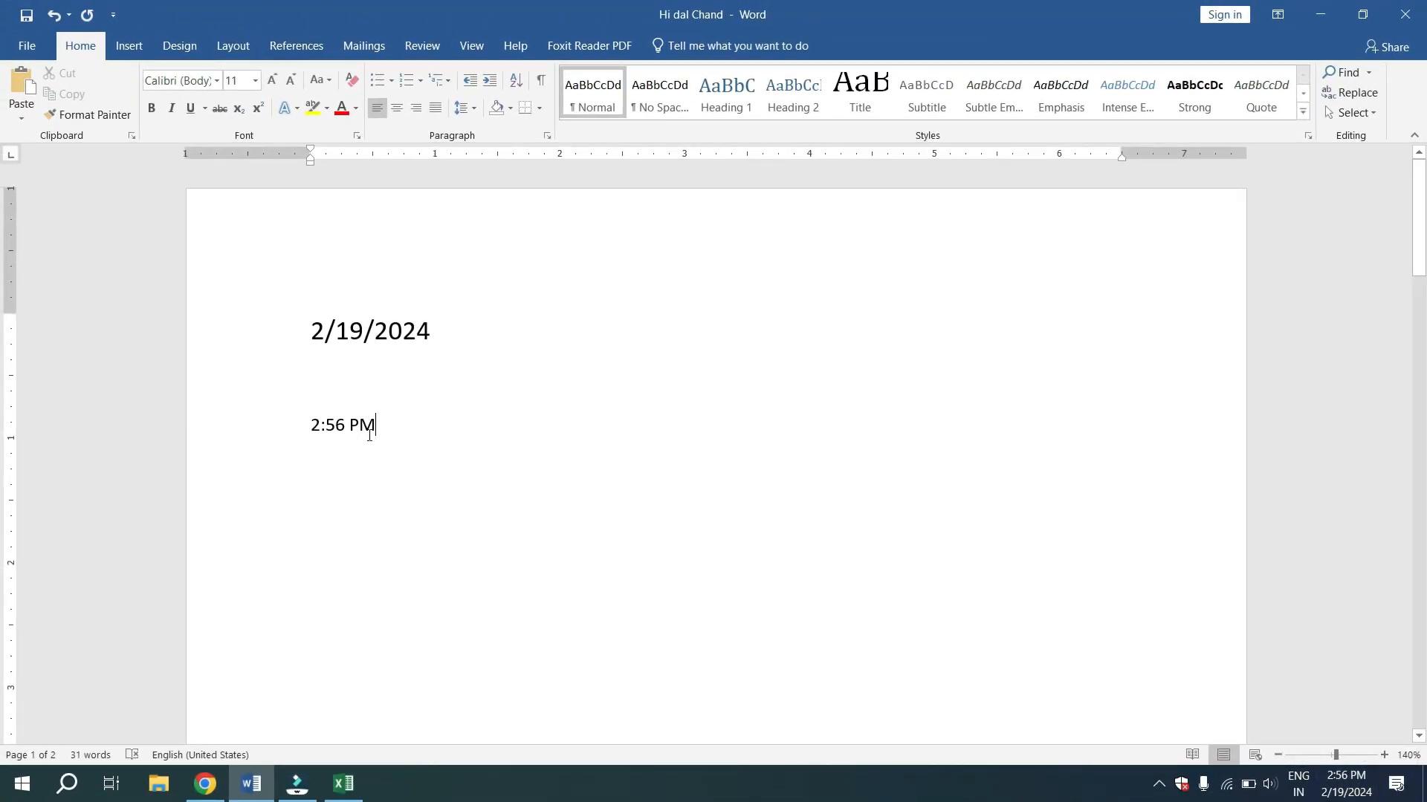
# Enlarge the inserted time's font size to 20.
pyautogui.click(283, 424)
pyautogui.click(408, 372)
pyautogui.click(409, 372)
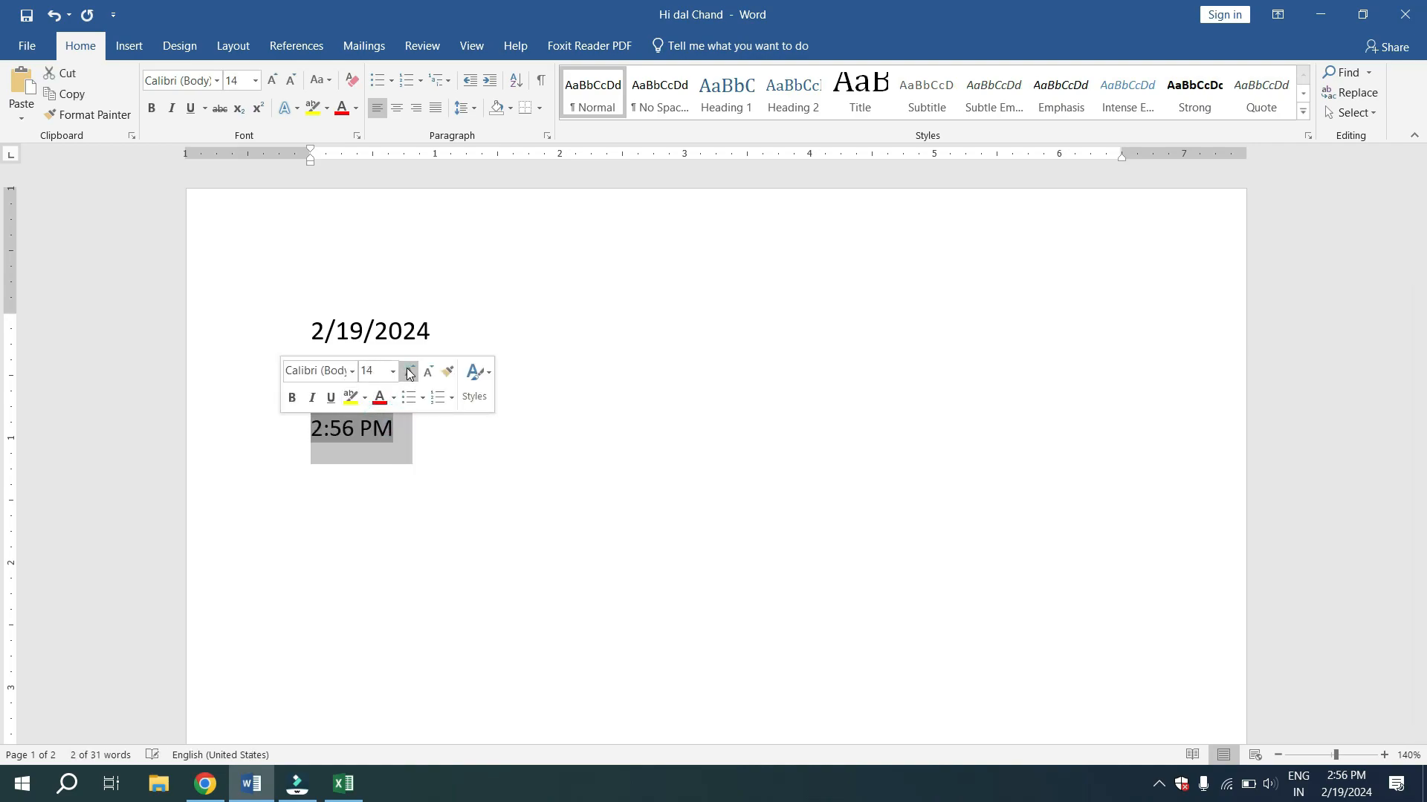
pyautogui.click(408, 372)
pyautogui.click(409, 371)
pyautogui.click(409, 372)
pyautogui.click(571, 468)
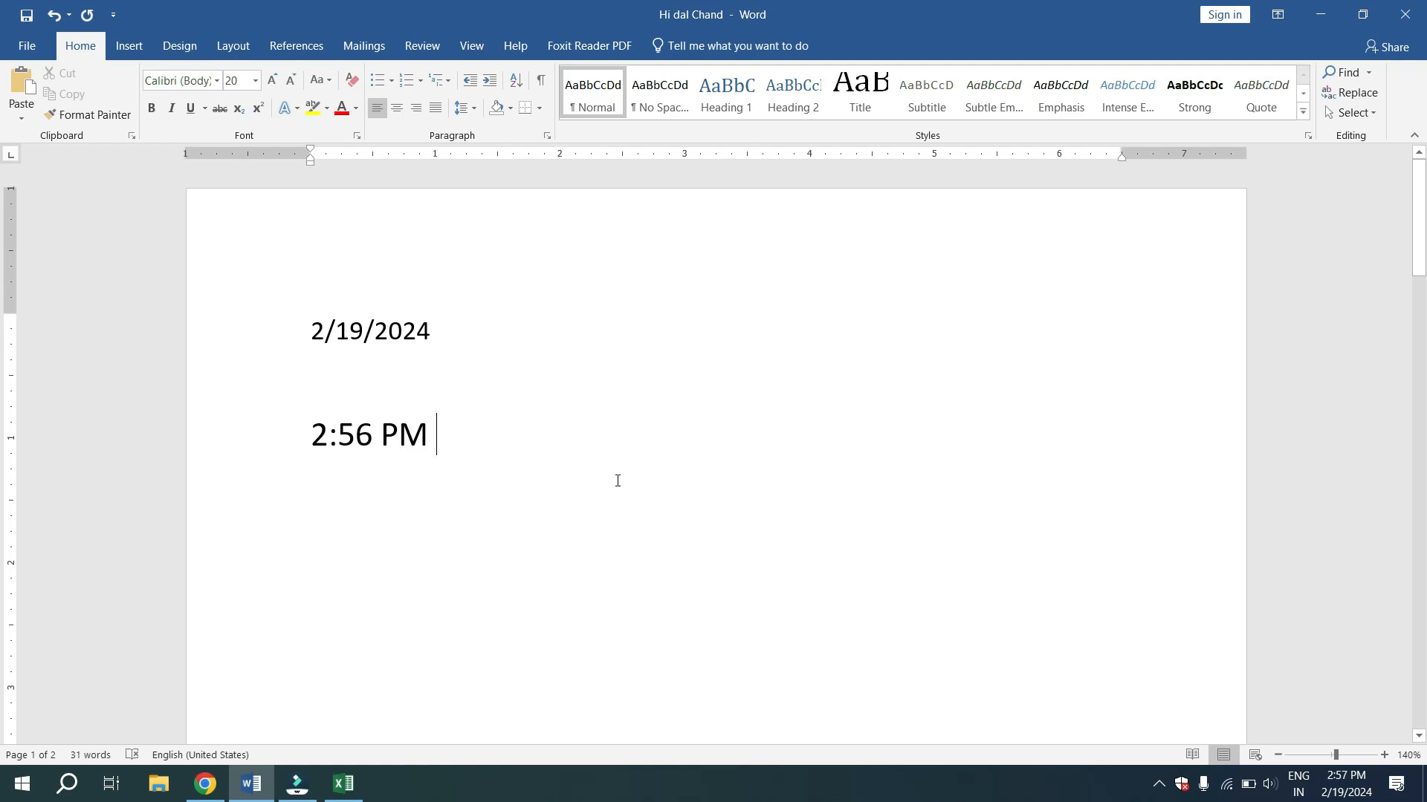
# Delete the "Mr." prefixes from the name list on page 2 as one vertical block, and undo the deletion.
pyautogui.scroll(-10, 587, 472)
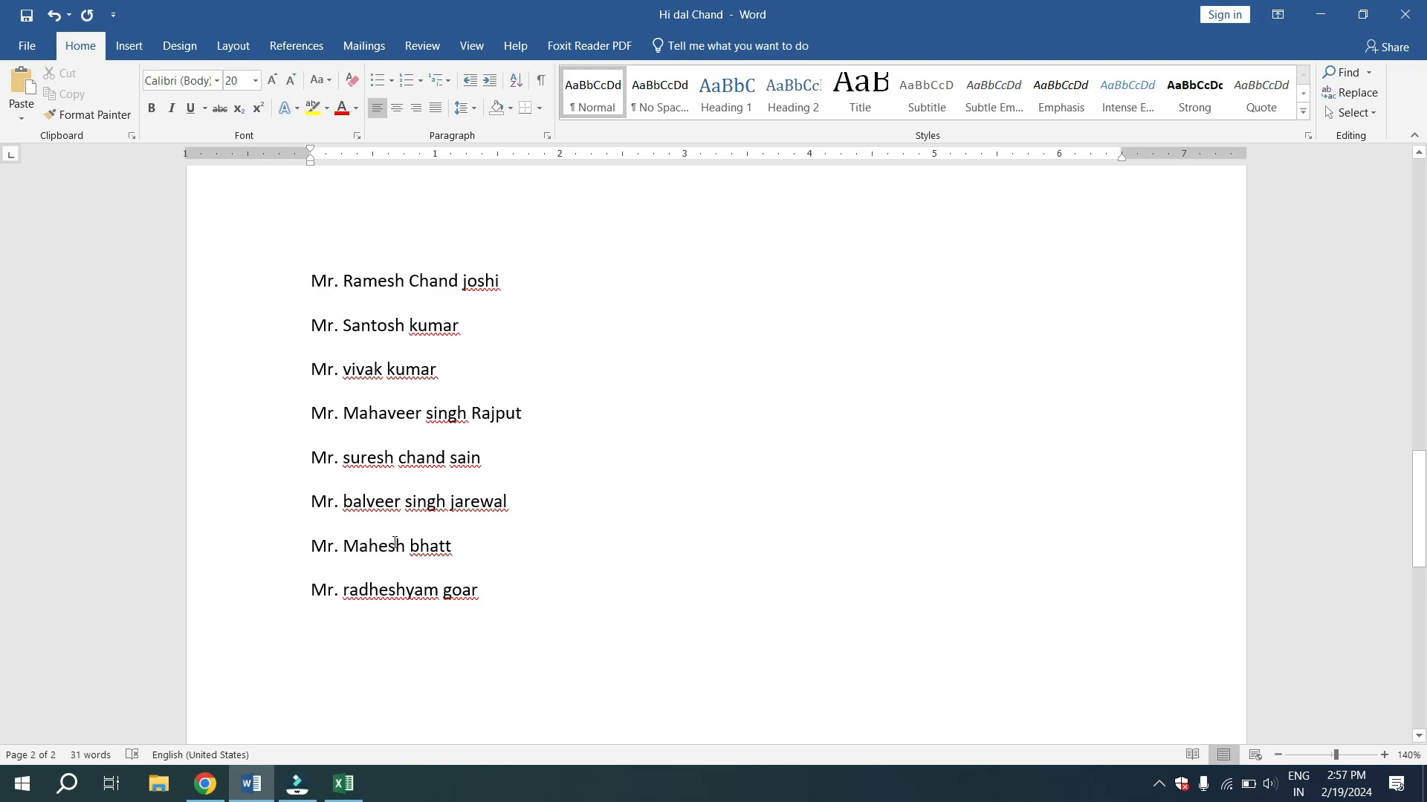
pyautogui.scroll(-3, 428, 579)
pyautogui.scroll(4, 427, 557)
pyautogui.scroll(-1, 426, 527)
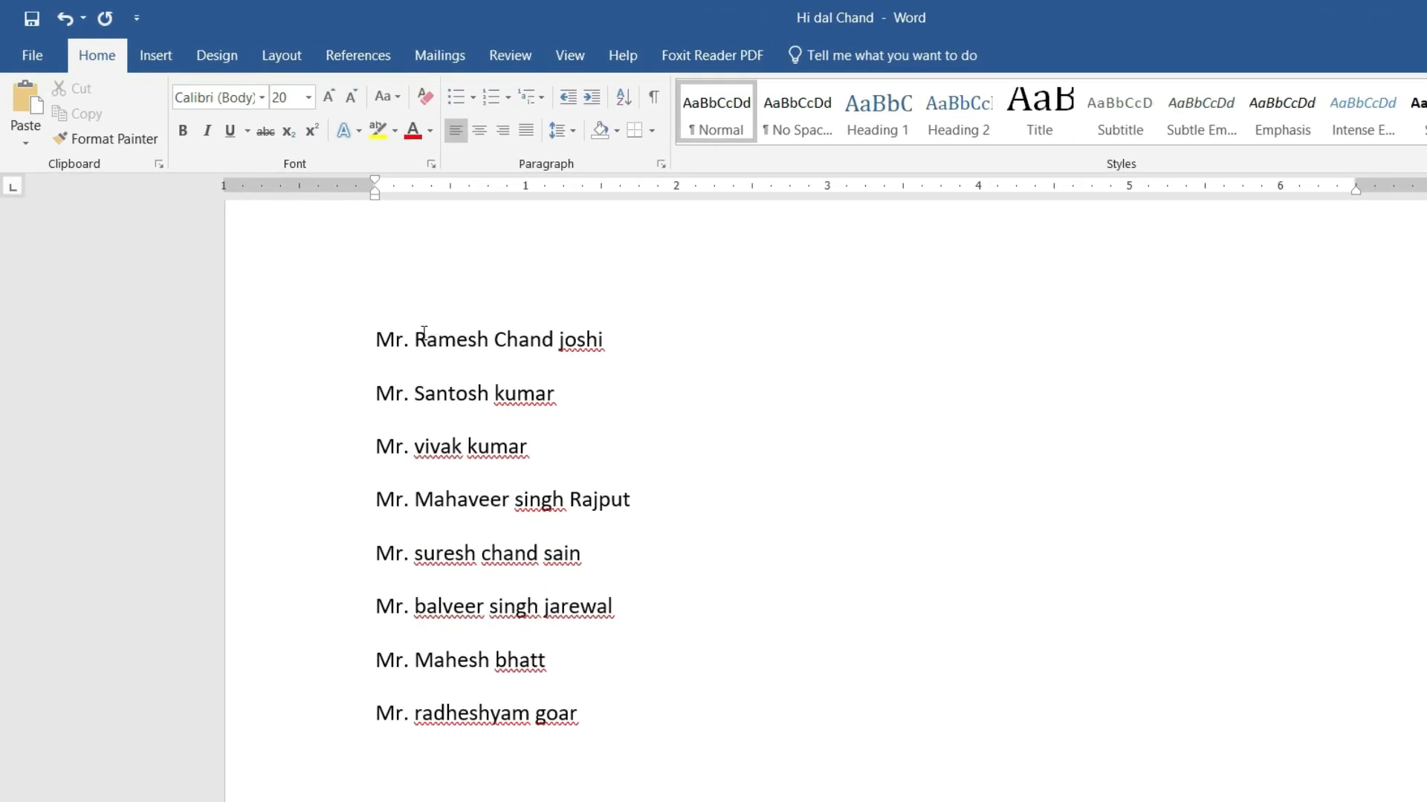
pyautogui.moveTo(373, 332); pyautogui.dragTo(411, 724)
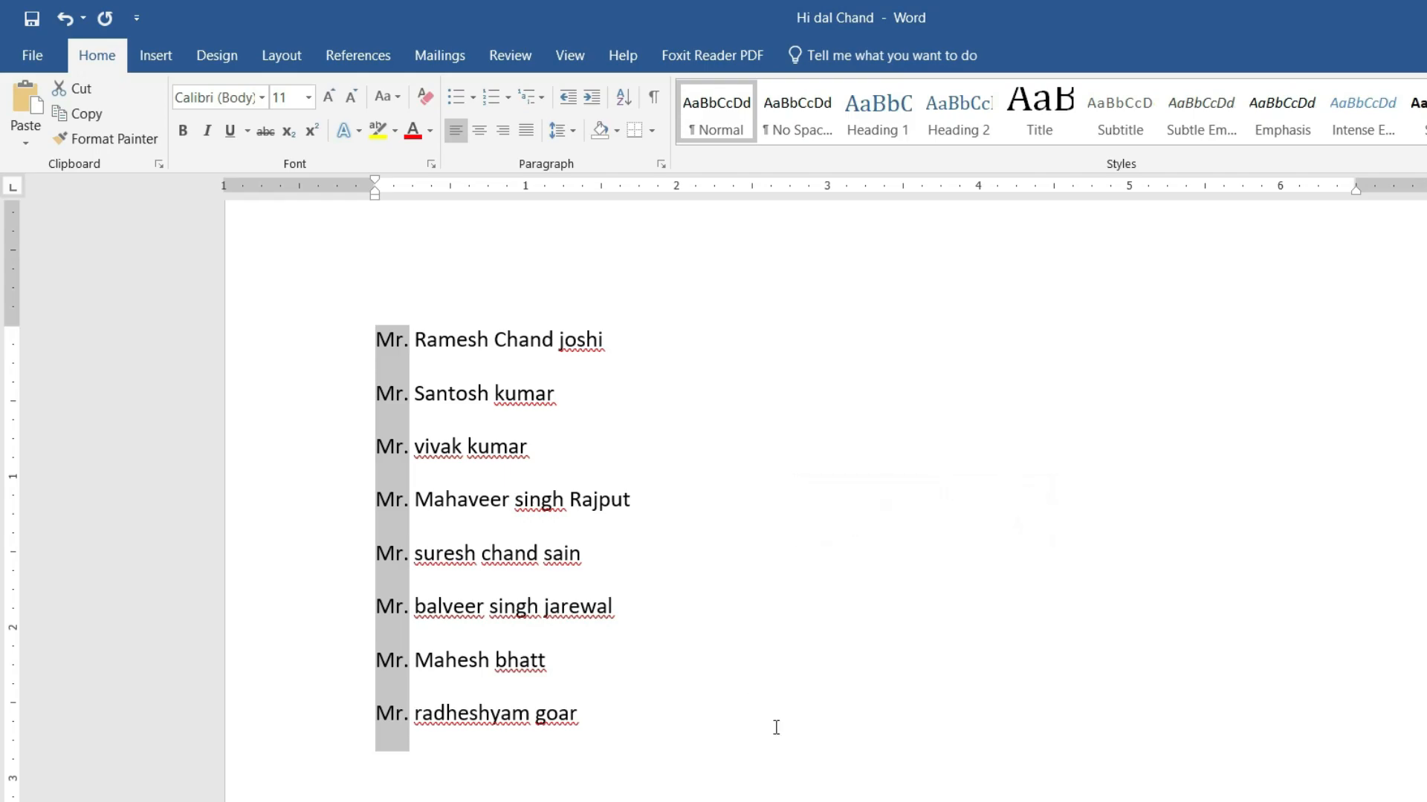
pyautogui.press('Delete')
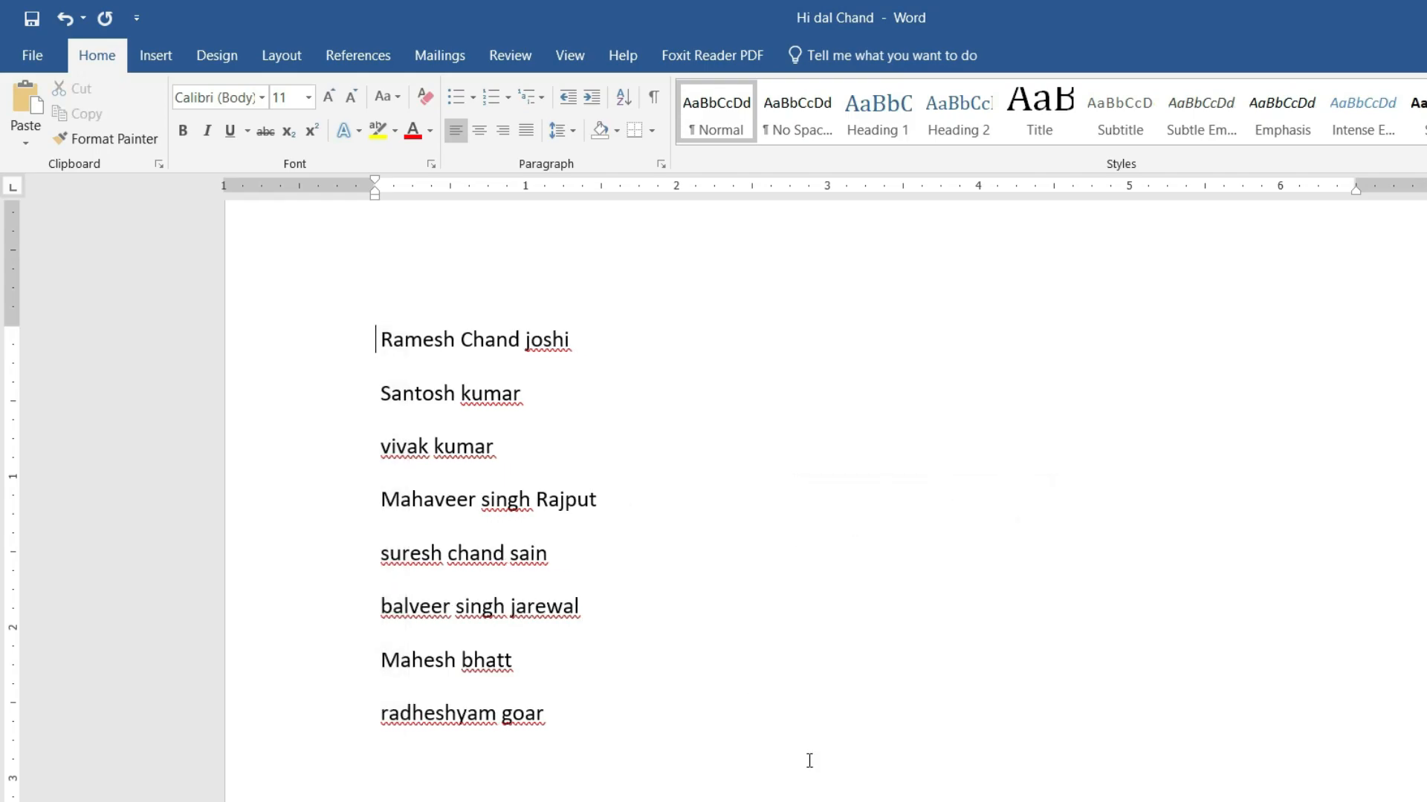
pyautogui.hotkey('ctrl', 'z')
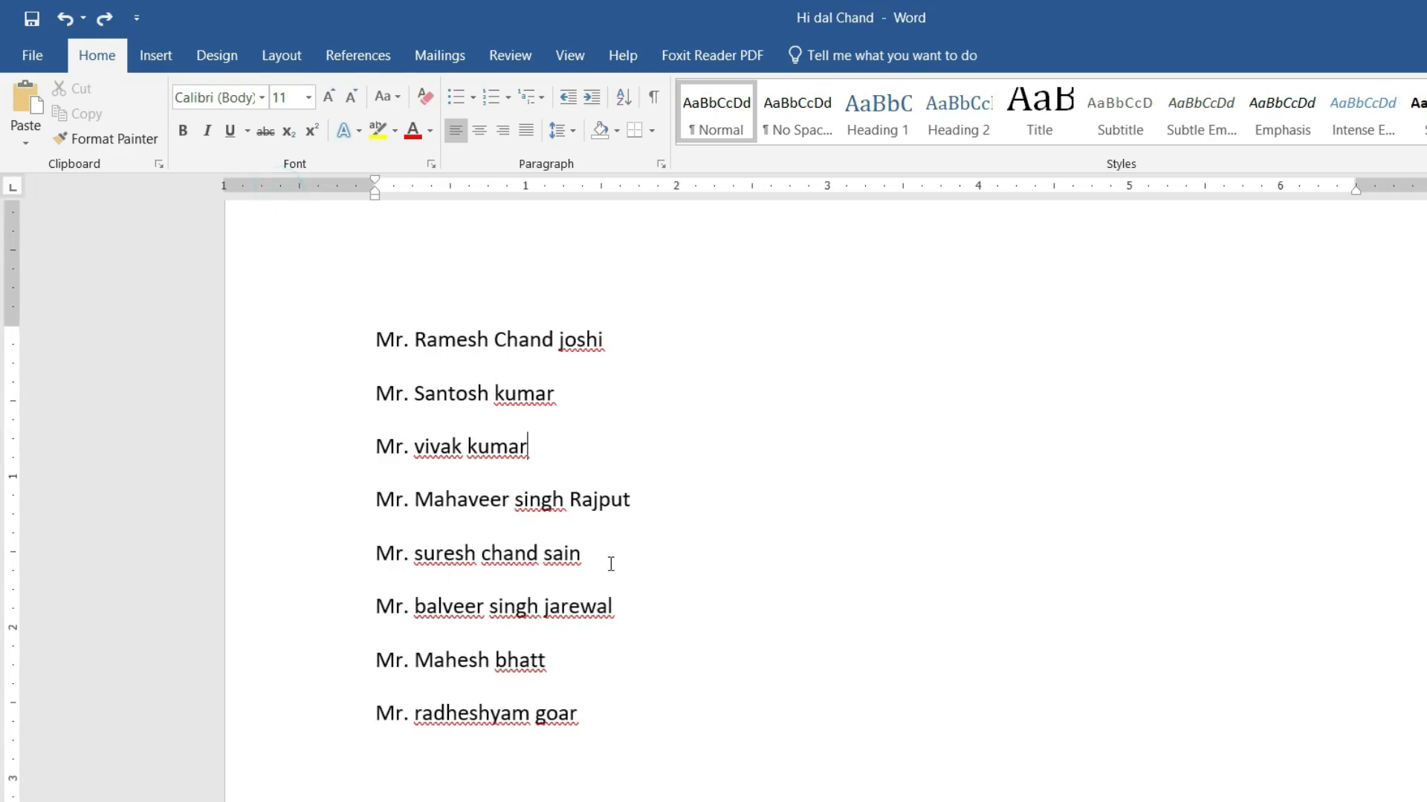
# Replace every "mr." in the name list with nothing using Find and Replace, and close the dialog.
pyautogui.hotkey('ctrl', 'h')
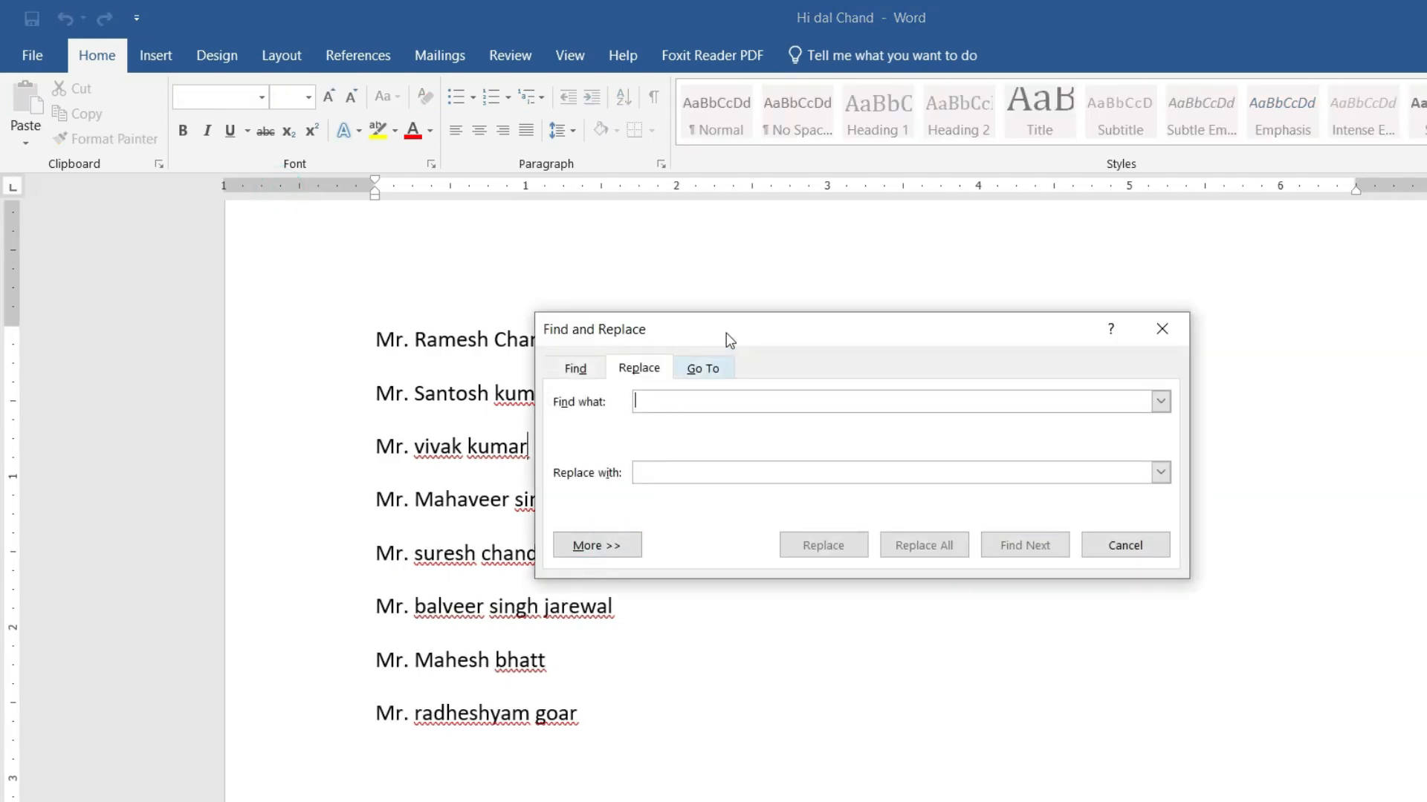
pyautogui.moveTo(725, 331); pyautogui.dragTo(931, 282)
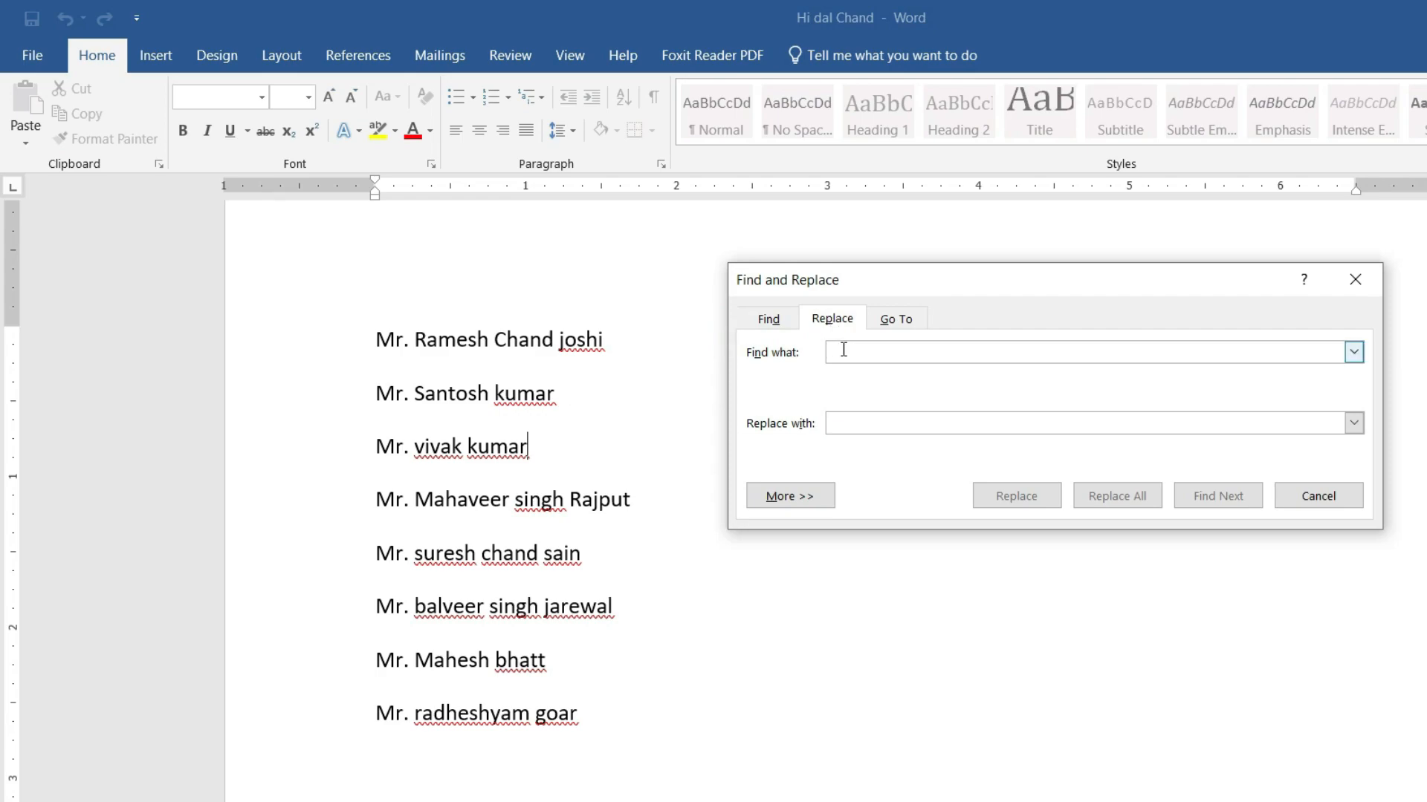
pyautogui.write('mr.')
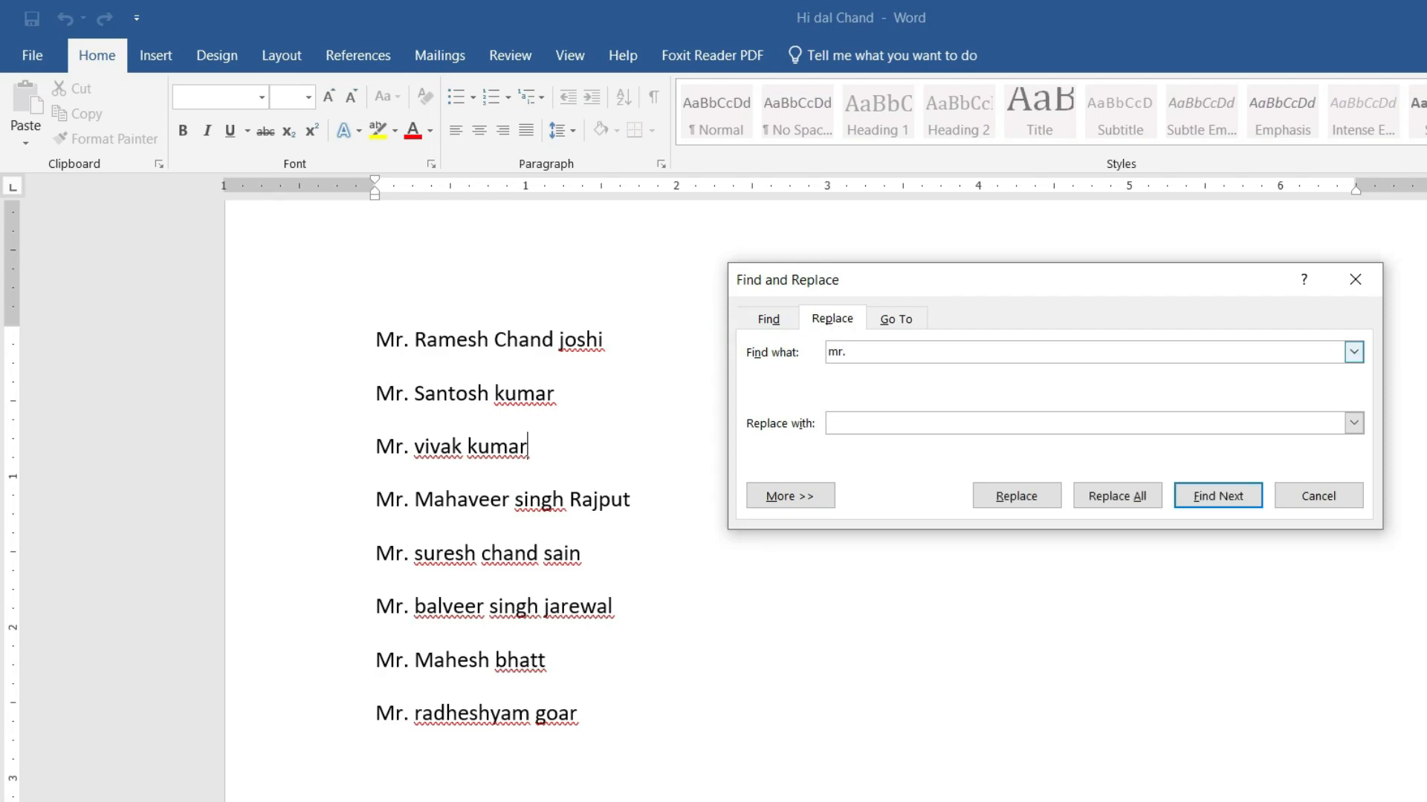
pyautogui.click(851, 425)
pyautogui.click(1109, 496)
pyautogui.click(886, 536)
pyautogui.scroll(-3, 946, 538)
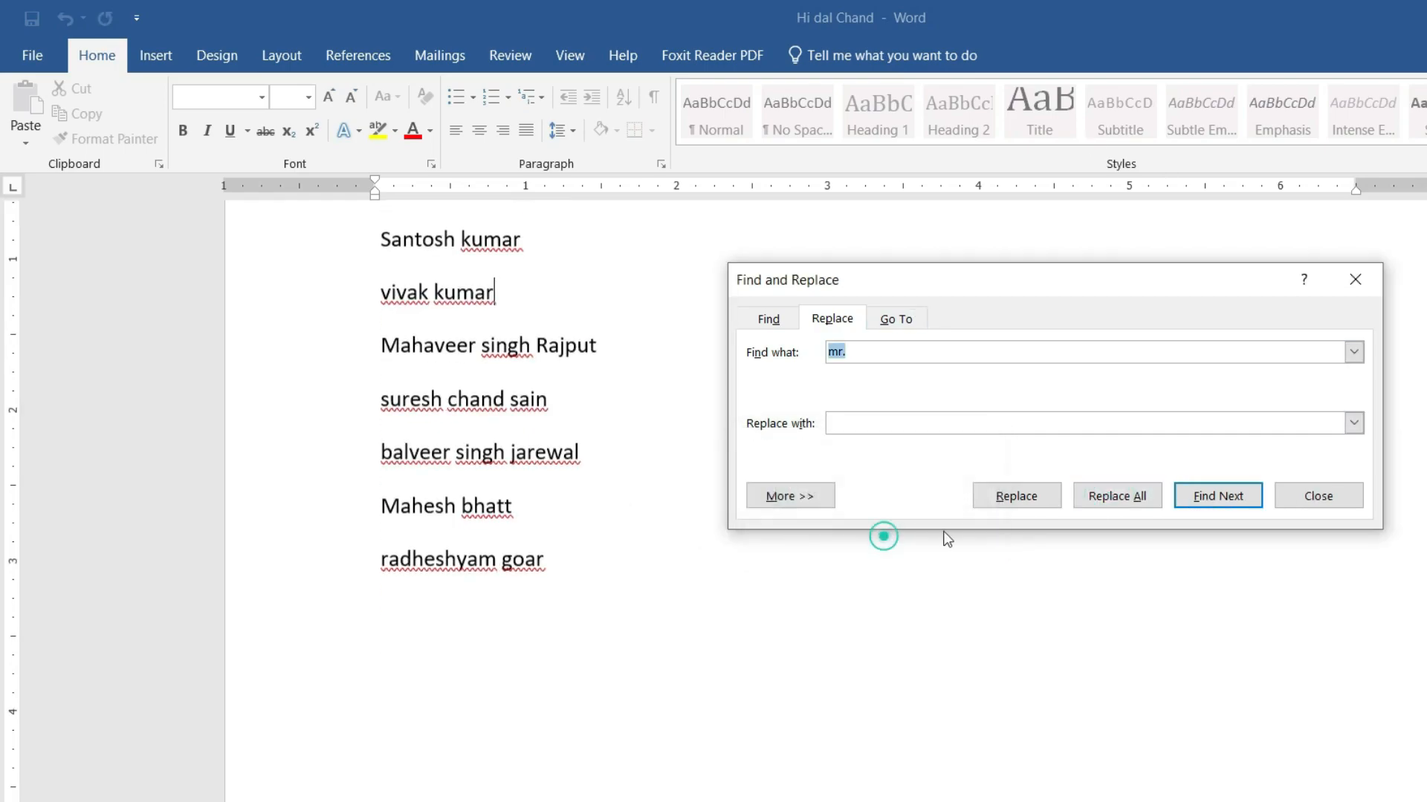
pyautogui.click(1350, 494)
pyautogui.scroll(3, 509, 430)
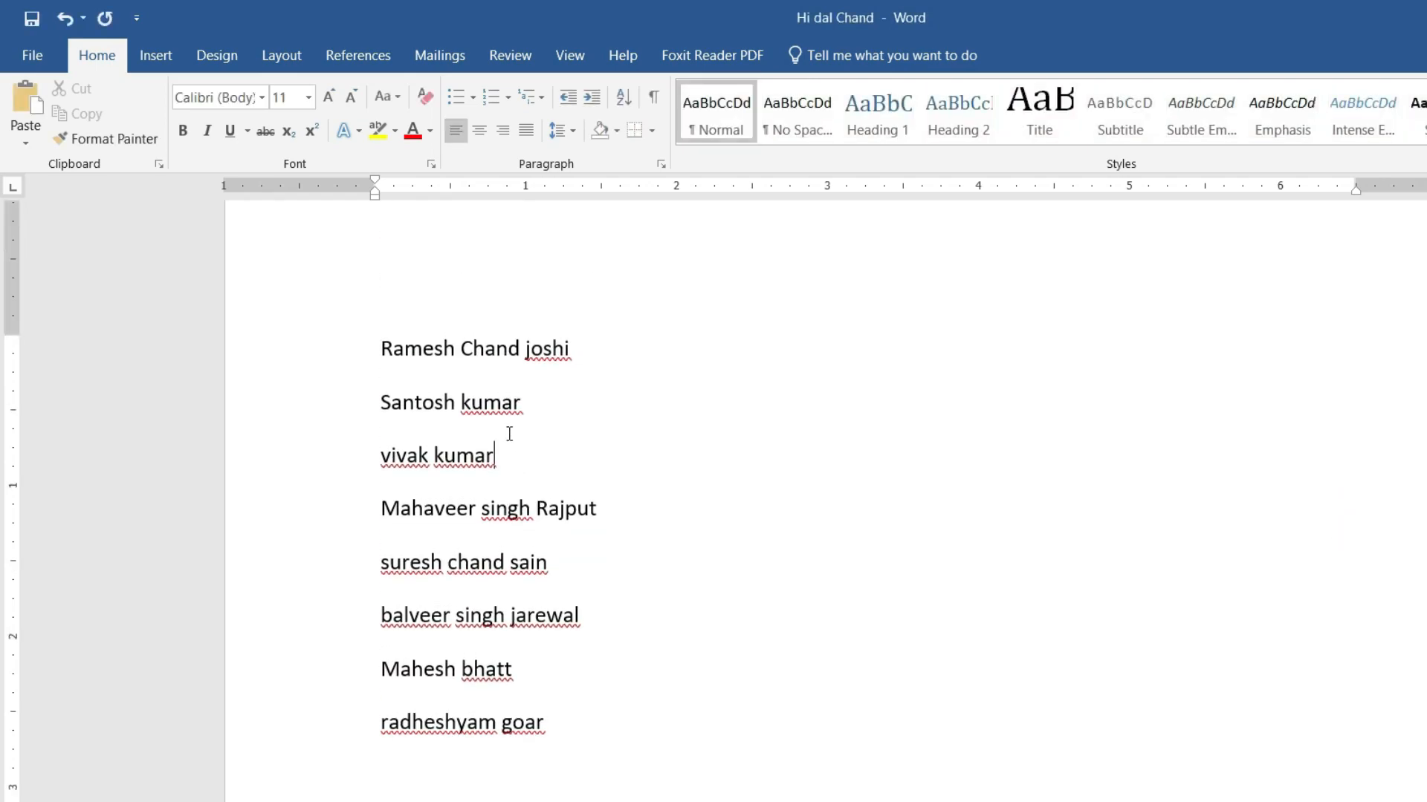
pyautogui.click(593, 475)
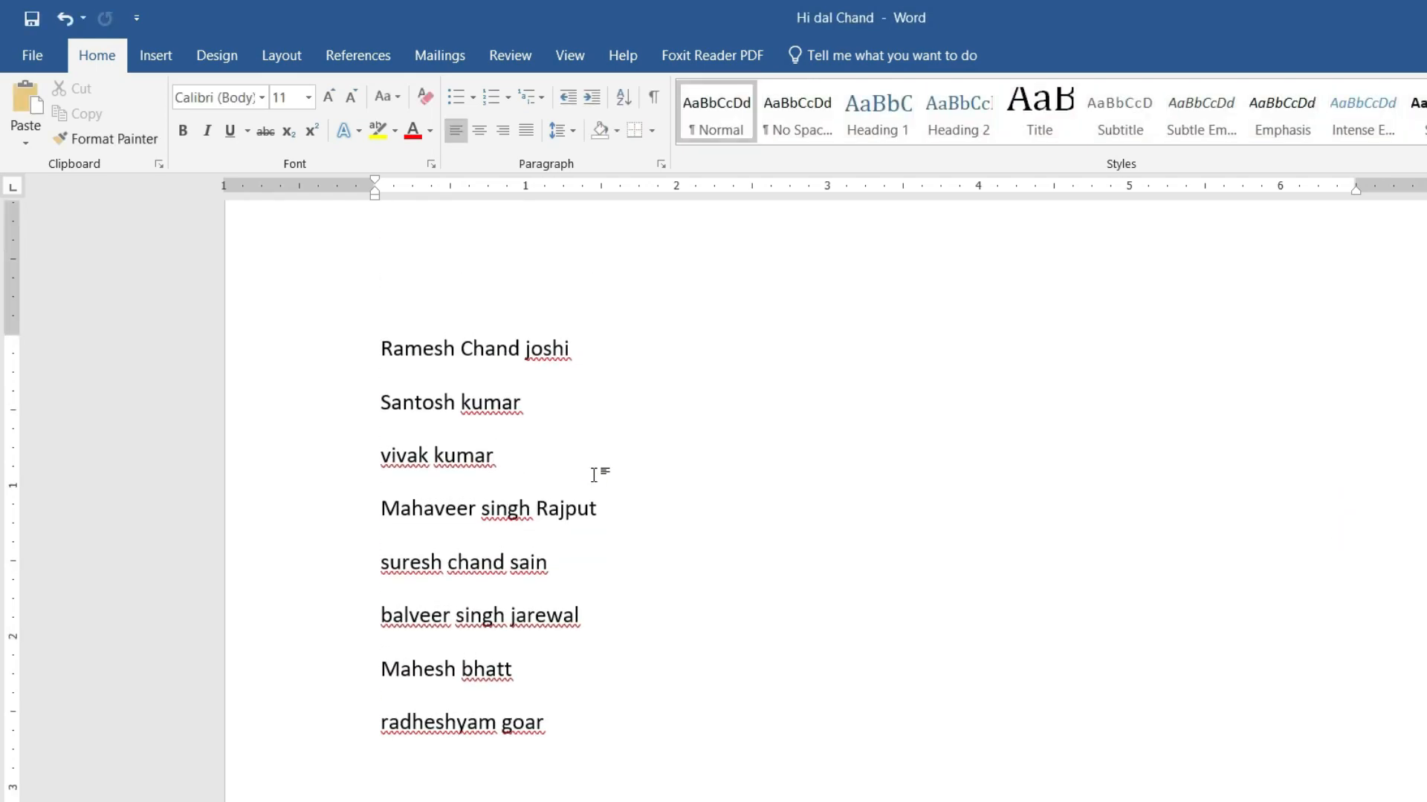